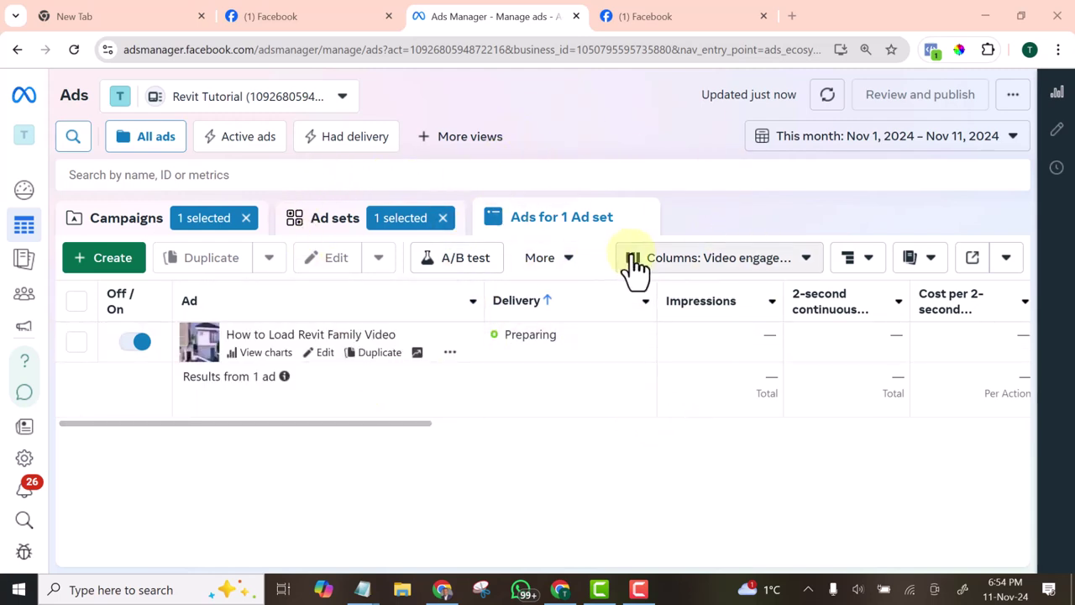
Step: Open Page posts from the All tools list, which leads to the two-factor SMS code prompt
{"action": "mouse_move", "coordinate": [563, 328]}
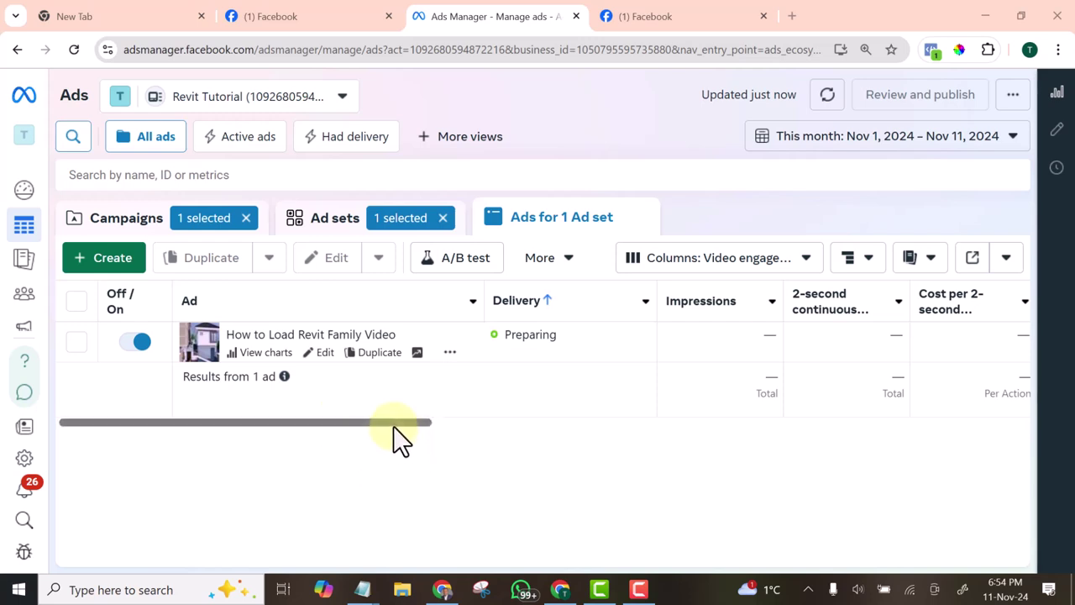
{"action": "left_click_drag", "start_coordinate": [394, 427], "coordinate": [491, 426]}
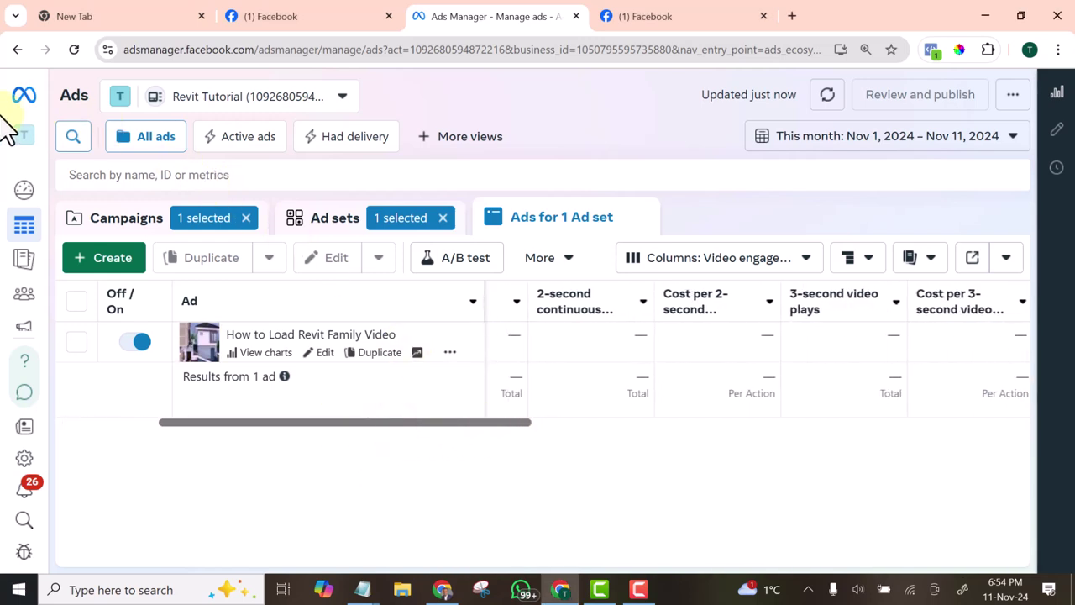
{"action": "mouse_move", "coordinate": [28, 245]}
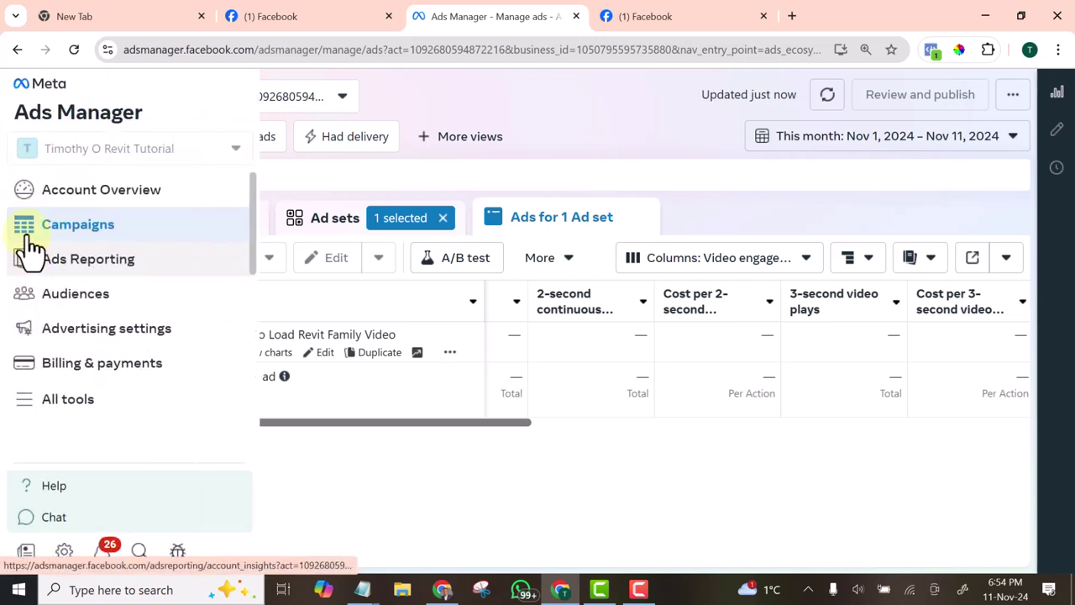
{"action": "left_click", "coordinate": [56, 397]}
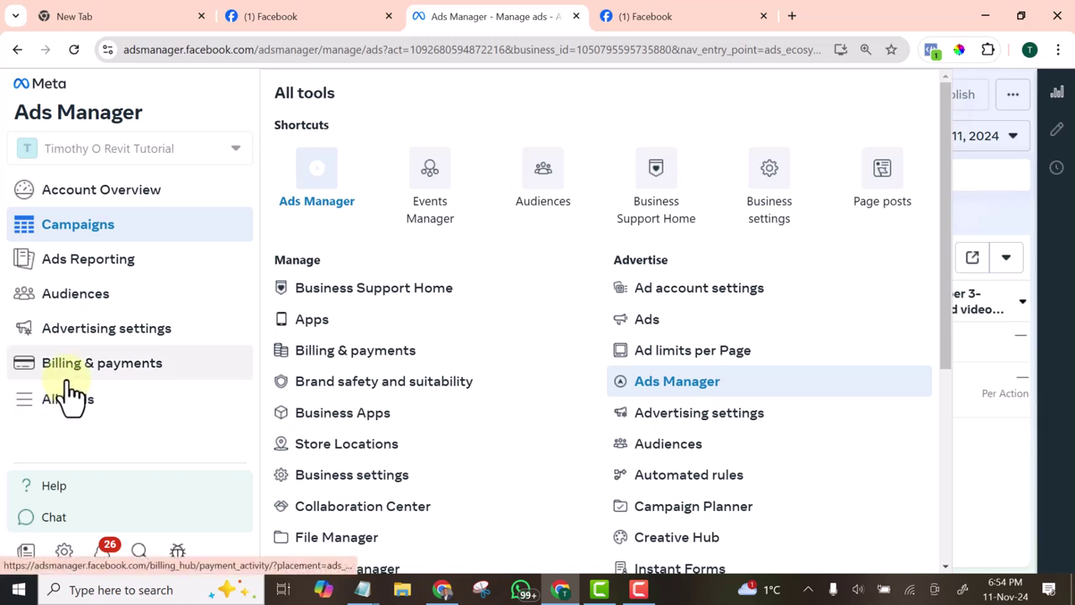
{"action": "left_click", "coordinate": [884, 203]}
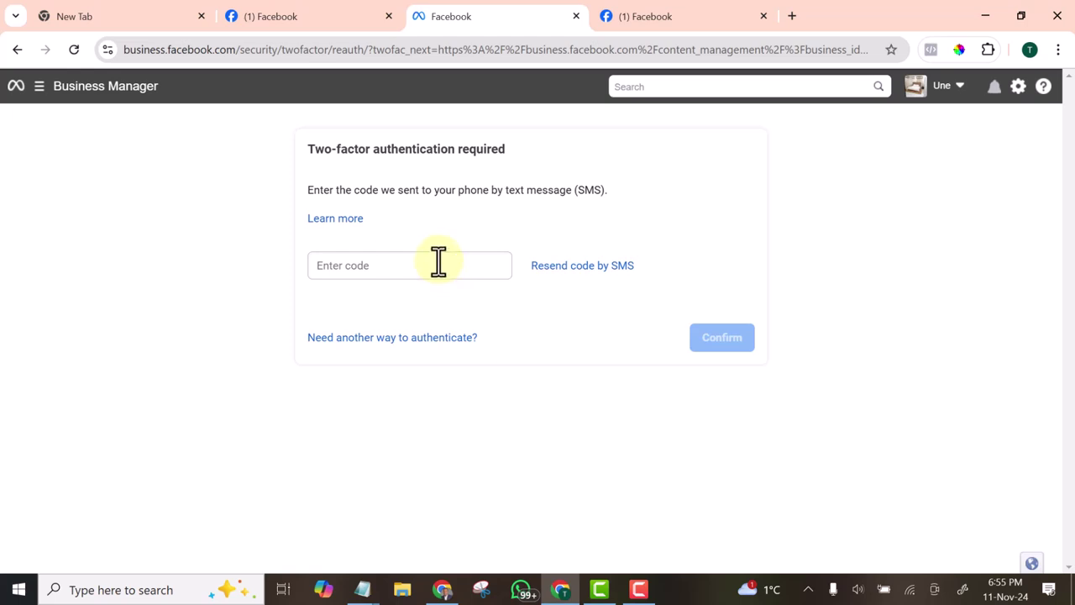
Step: Paste the SMS verification code into the Enter code field and confirm it
{"action": "left_click", "coordinate": [438, 265]}
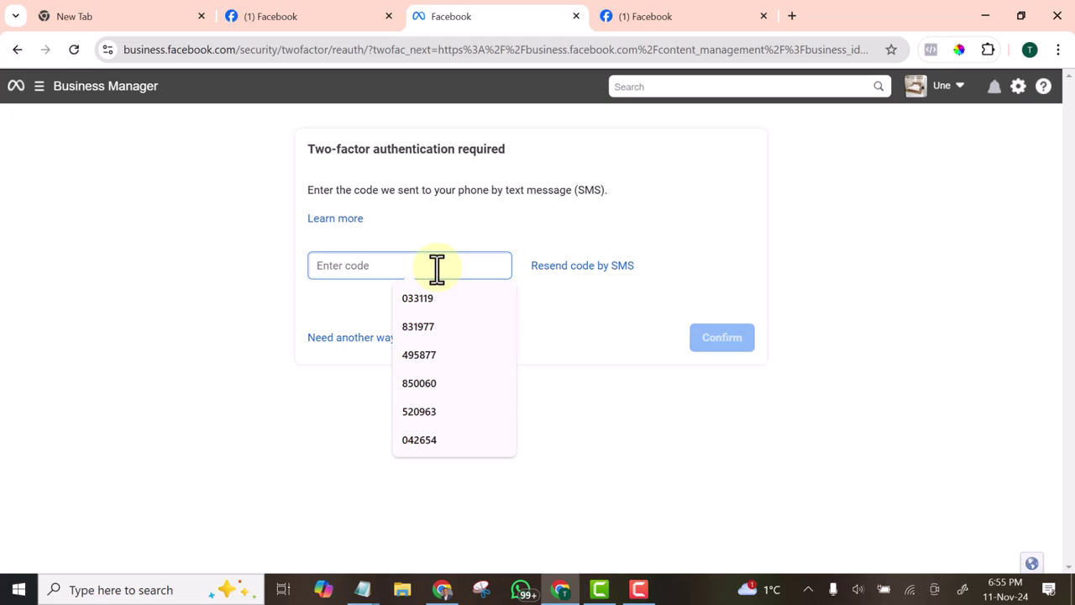
{"action": "left_click", "coordinate": [194, 280]}
{"action": "left_click", "coordinate": [341, 269]}
{"action": "left_click", "coordinate": [720, 337]}
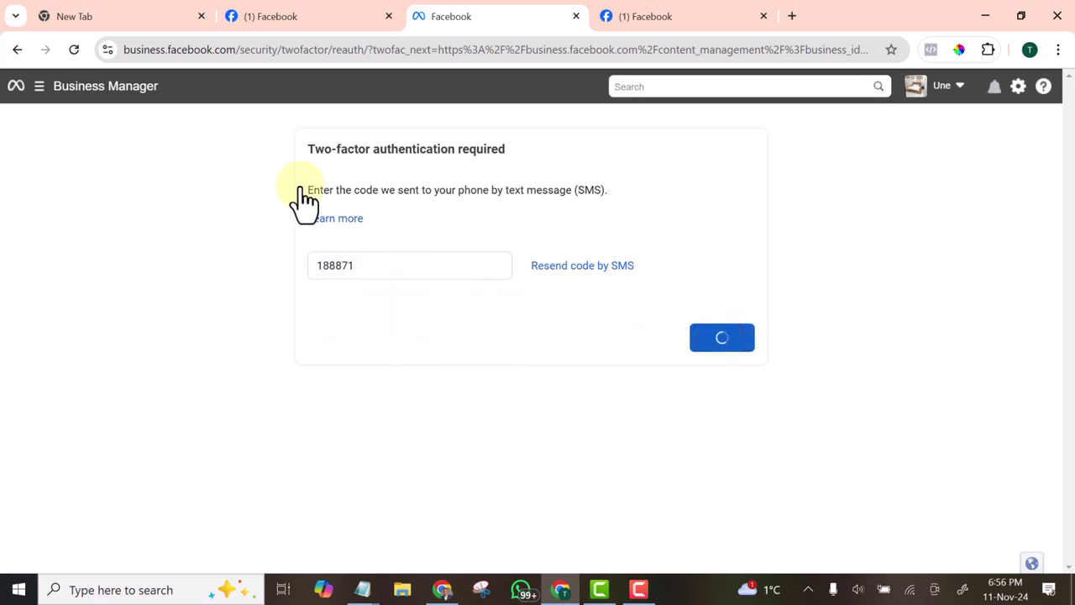
Step: Switch to another business portfolio and show its Ad posts
{"action": "left_click", "coordinate": [198, 150]}
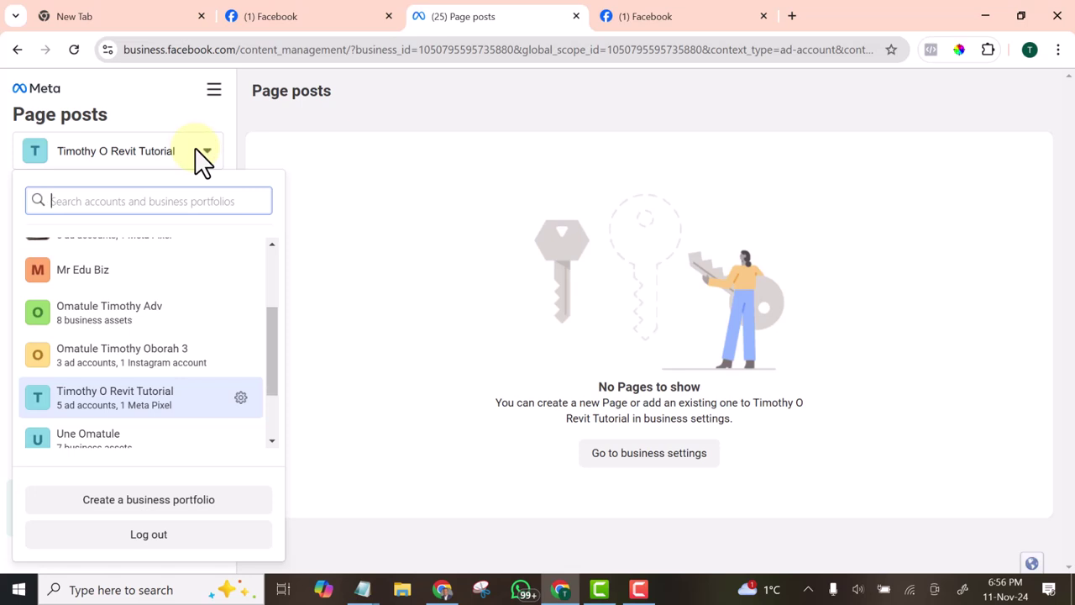
{"action": "scroll", "coordinate": [79, 380], "scroll_direction": "down", "scroll_amount": 2}
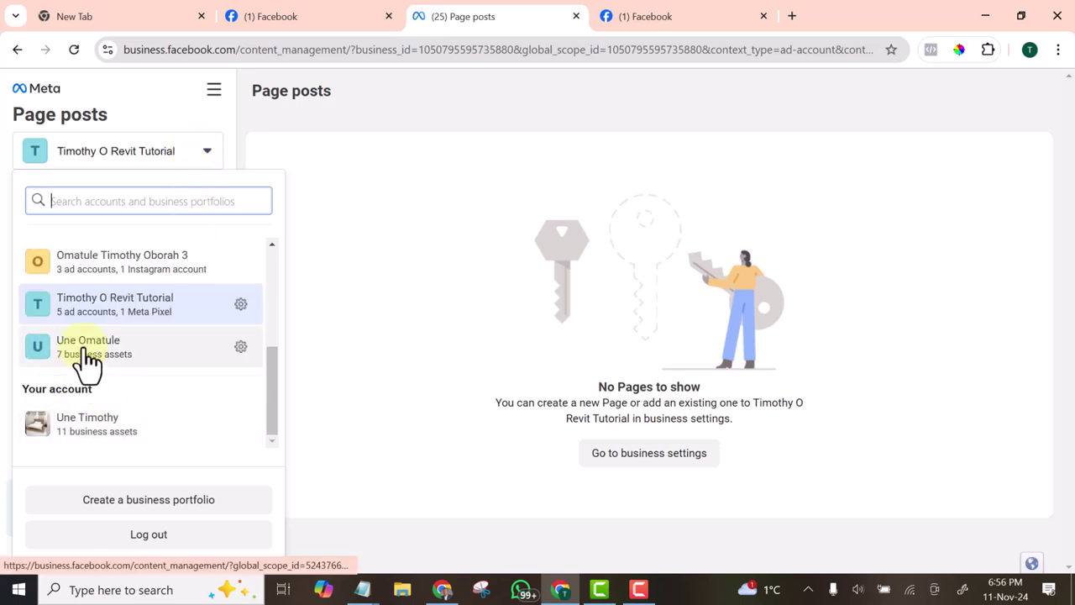
{"action": "left_click", "coordinate": [87, 352]}
{"action": "left_click", "coordinate": [67, 281]}
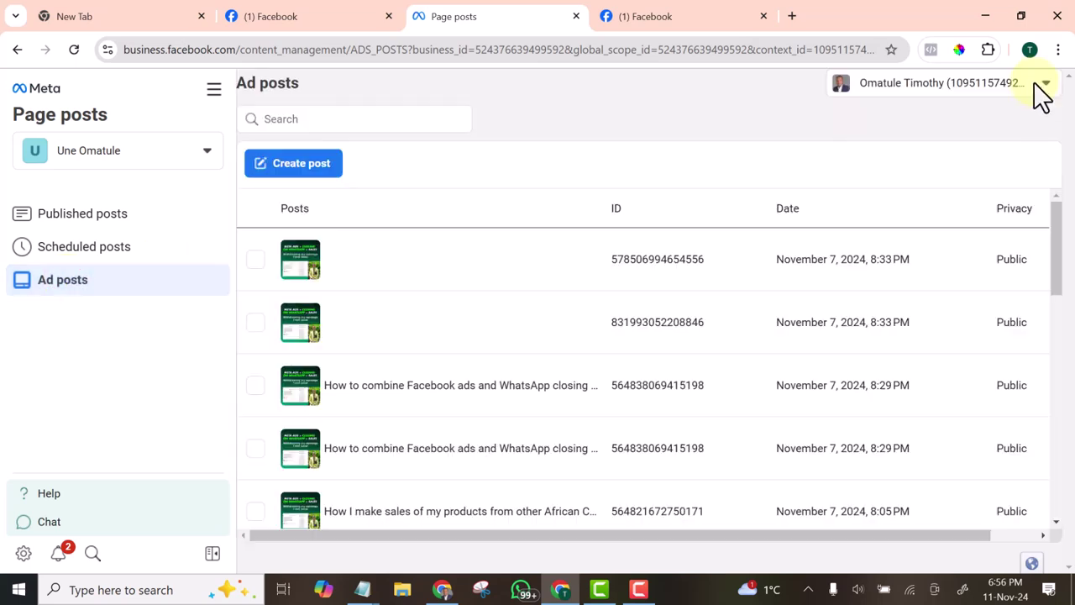
Step: Select the Arctim Consult Page to list its 'How to fix Revit family error' posts with IDs and dates
{"action": "left_click", "coordinate": [1036, 82]}
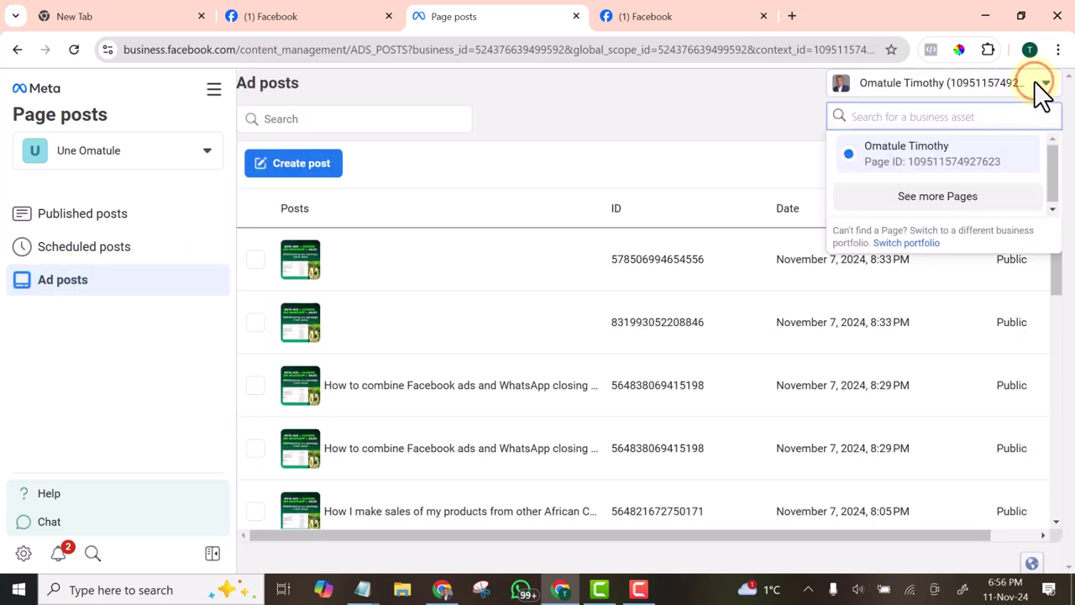
{"action": "left_click", "coordinate": [944, 200]}
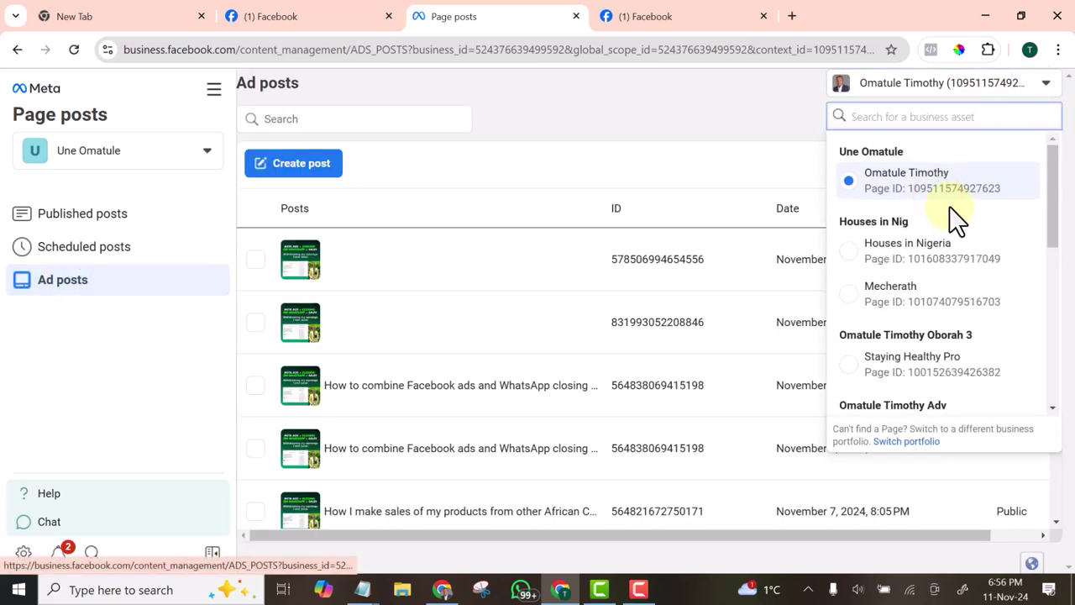
{"action": "left_click", "coordinate": [967, 286]}
{"action": "scroll", "coordinate": [443, 320], "scroll_direction": "down", "scroll_amount": 1}
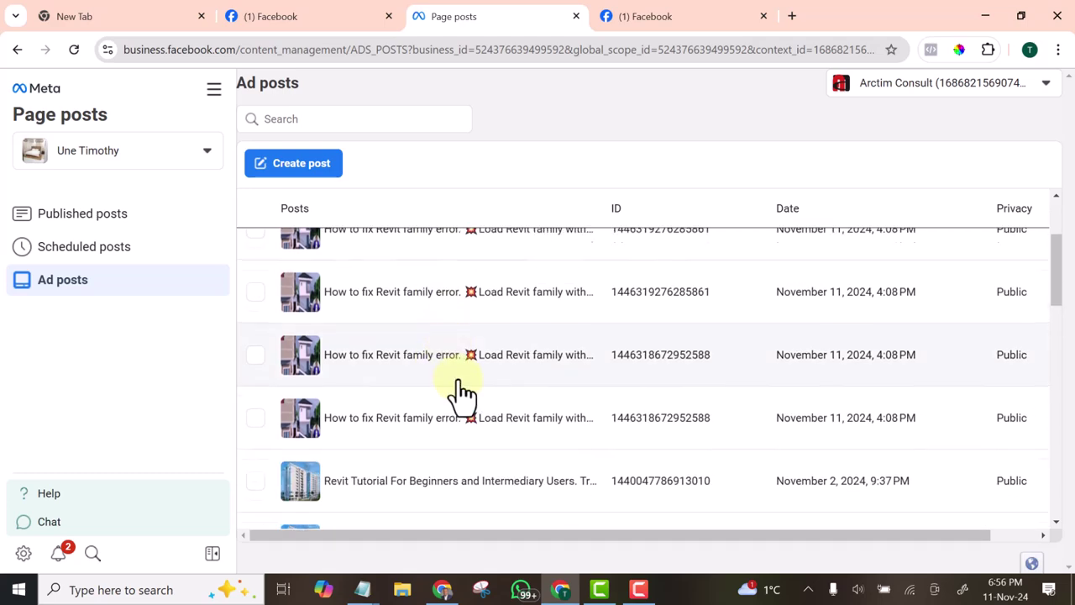
{"action": "scroll", "coordinate": [459, 364], "scroll_direction": "up", "scroll_amount": 2}
{"action": "scroll", "coordinate": [463, 315], "scroll_direction": "down", "scroll_amount": 2}
{"action": "scroll", "coordinate": [487, 302], "scroll_direction": "up", "scroll_amount": 2}
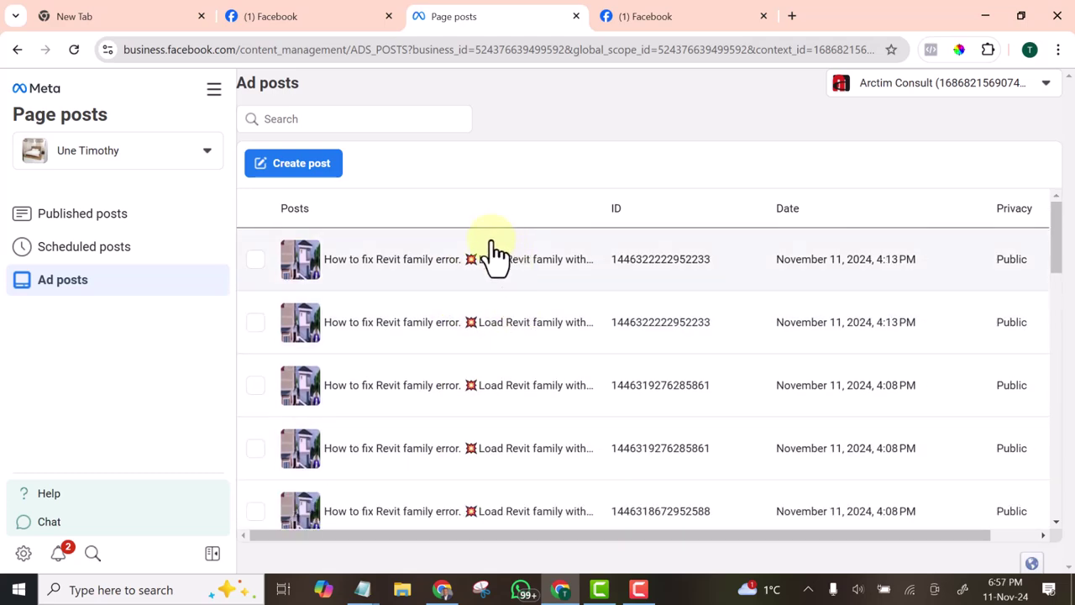
{"action": "scroll", "coordinate": [490, 336], "scroll_direction": "down", "scroll_amount": 2}
{"action": "scroll", "coordinate": [495, 386], "scroll_direction": "up", "scroll_amount": 2}
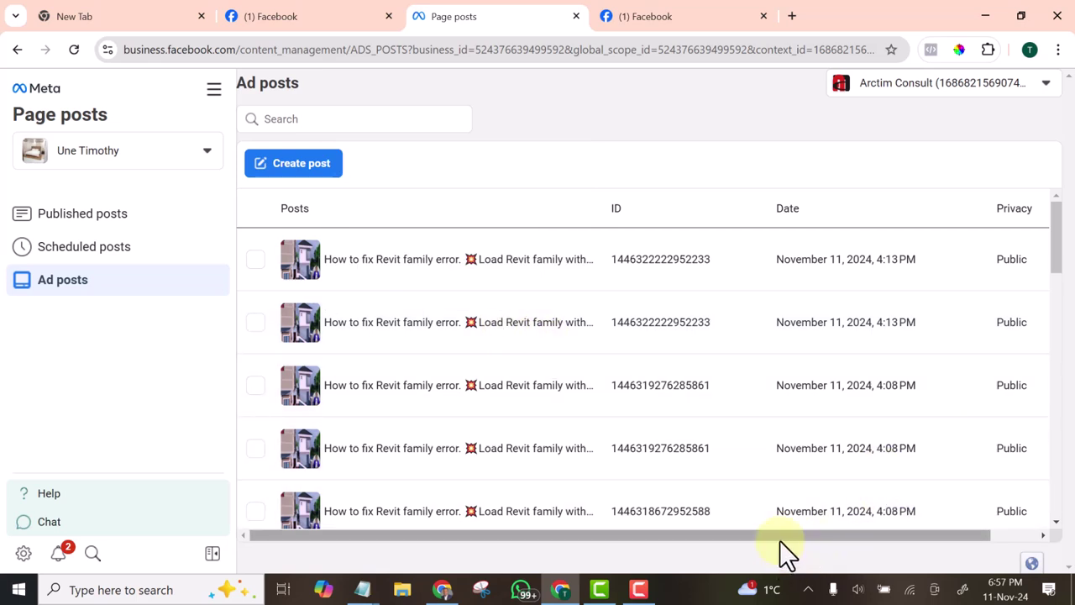
{"action": "left_click_drag", "start_coordinate": [781, 535], "coordinate": [902, 531]}
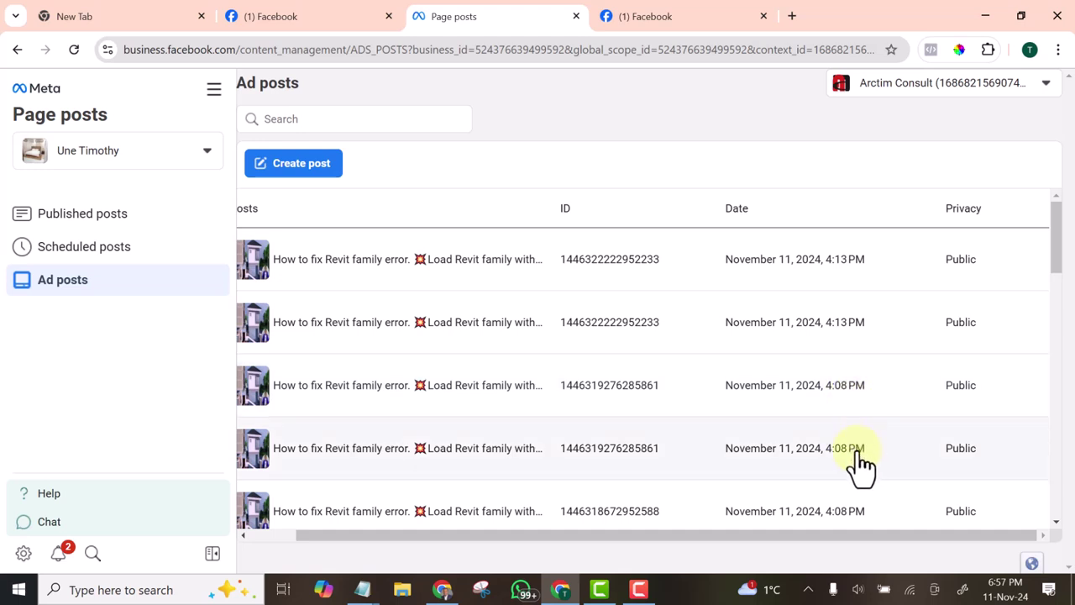
{"action": "scroll", "coordinate": [857, 504], "scroll_direction": "down", "scroll_amount": 1}
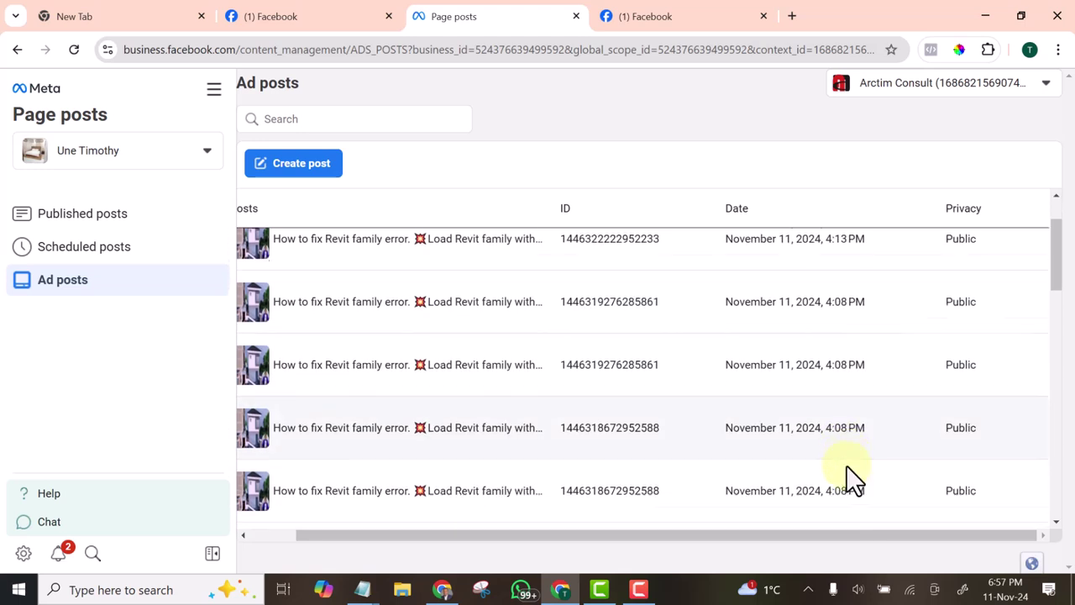
{"action": "scroll", "coordinate": [849, 477], "scroll_direction": "down", "scroll_amount": 1}
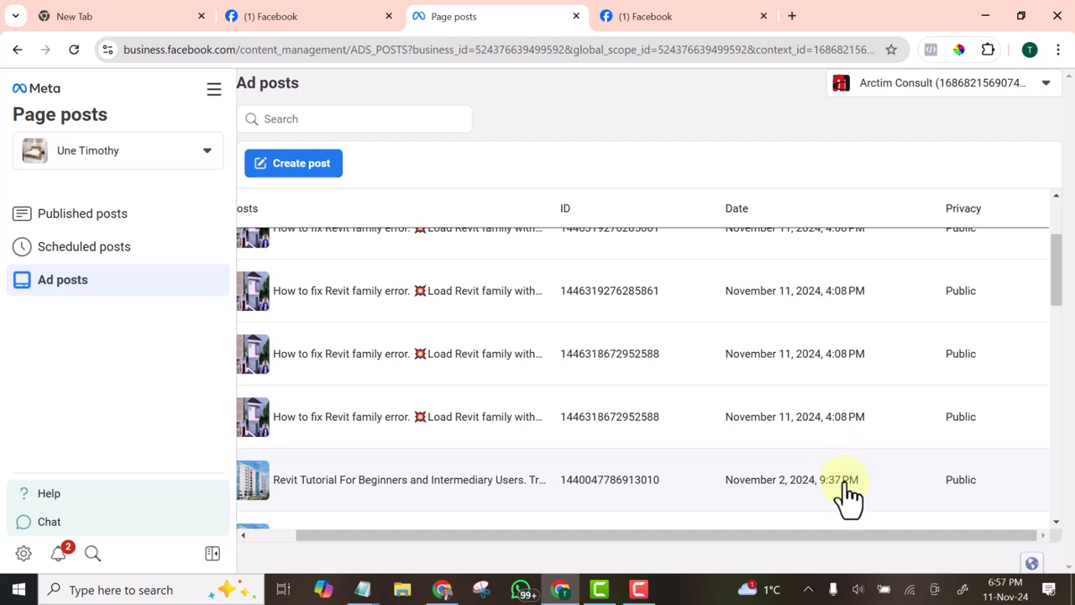
{"action": "scroll", "coordinate": [845, 471], "scroll_direction": "up", "scroll_amount": 2}
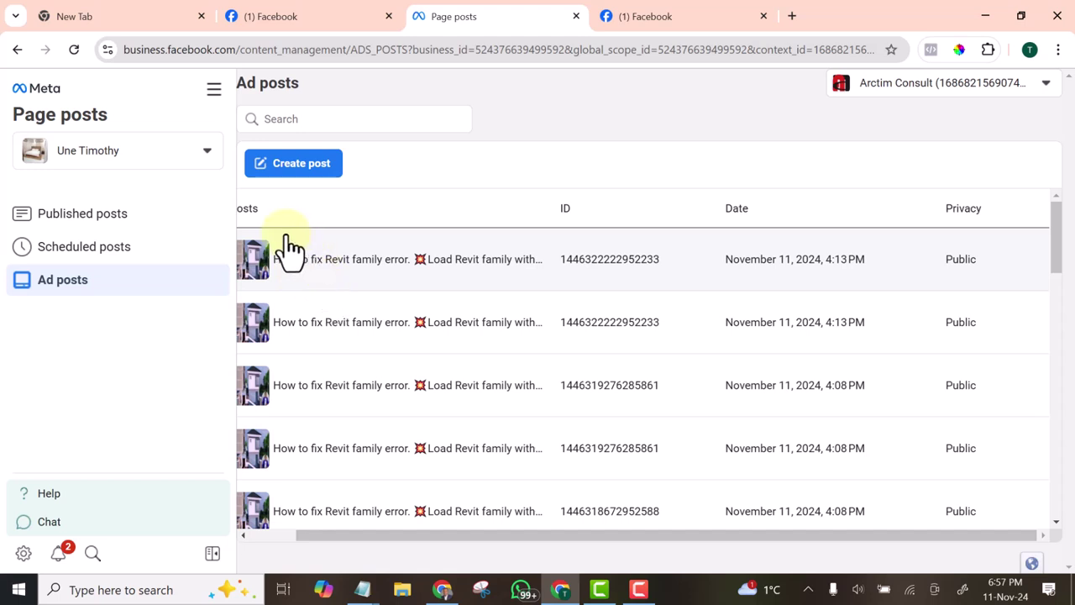
Step: Copy the newest Revit post's title and ID into a new blank Notepad note
{"action": "left_click_drag", "start_coordinate": [279, 237], "coordinate": [682, 289]}
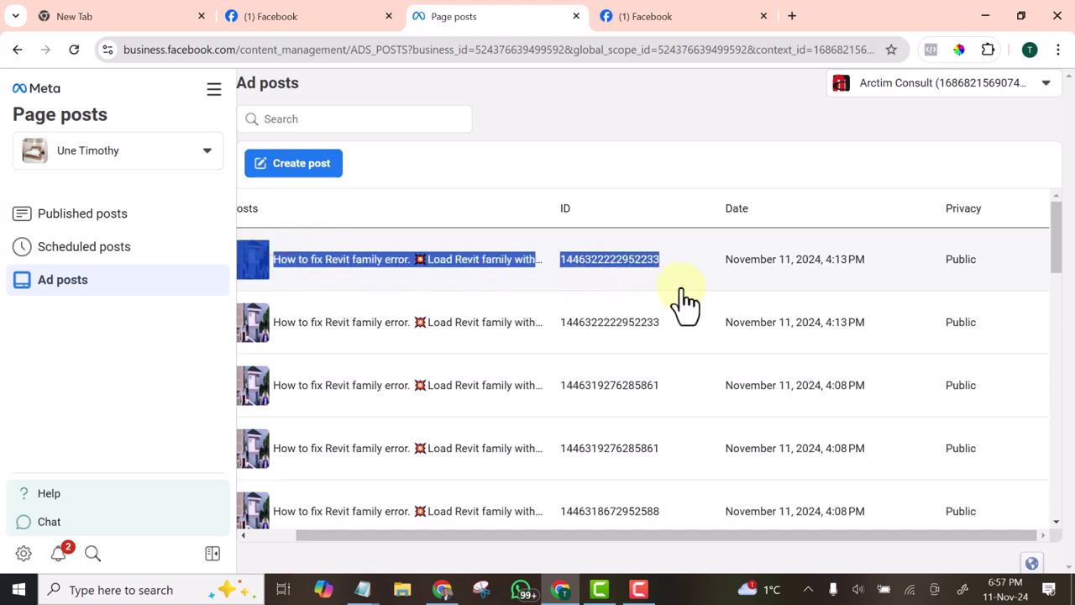
{"action": "right_click", "coordinate": [574, 265]}
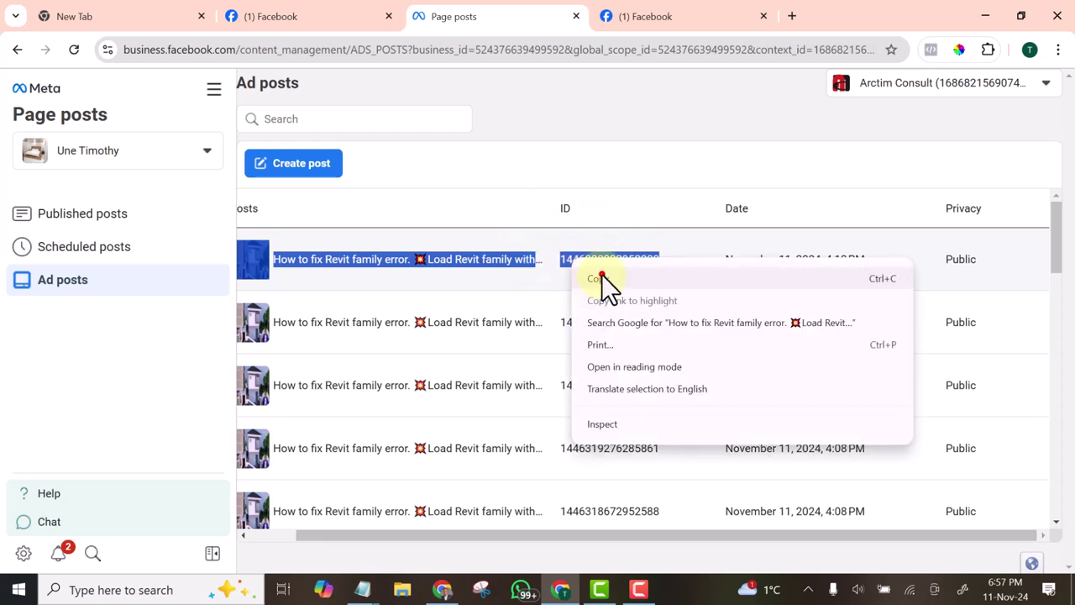
{"action": "left_click", "coordinate": [600, 284]}
{"action": "left_click", "coordinate": [365, 591]}
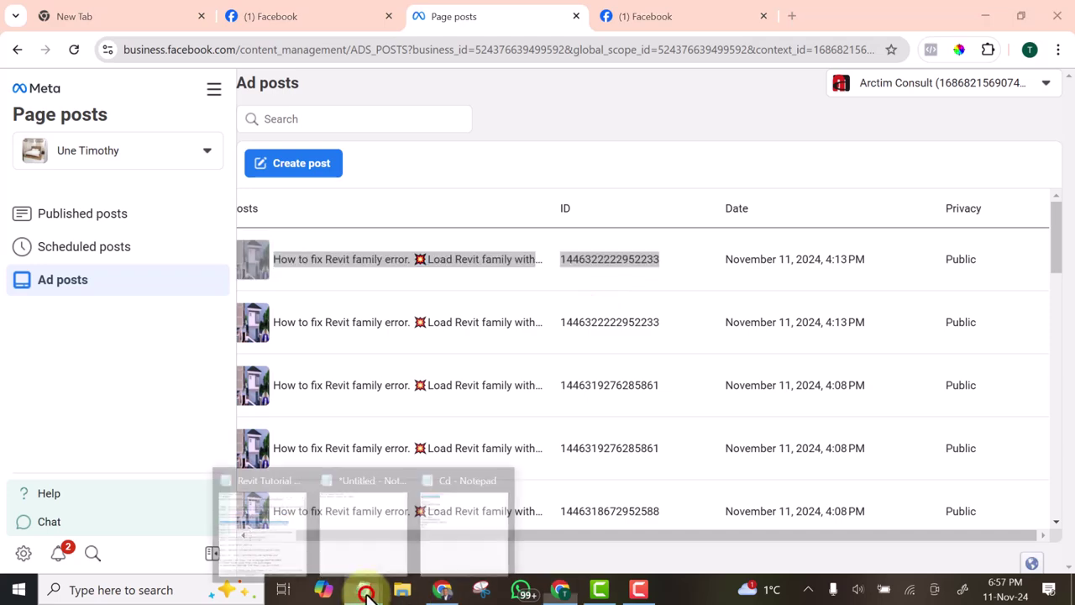
{"action": "right_click", "coordinate": [366, 591]}
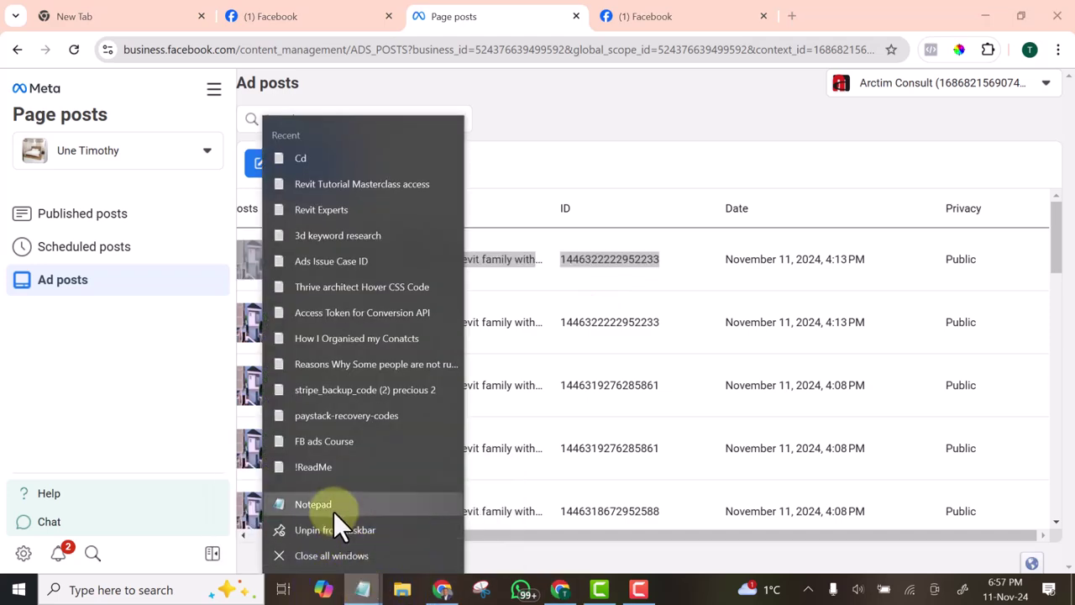
{"action": "left_click", "coordinate": [333, 502]}
{"action": "right_click", "coordinate": [563, 188]}
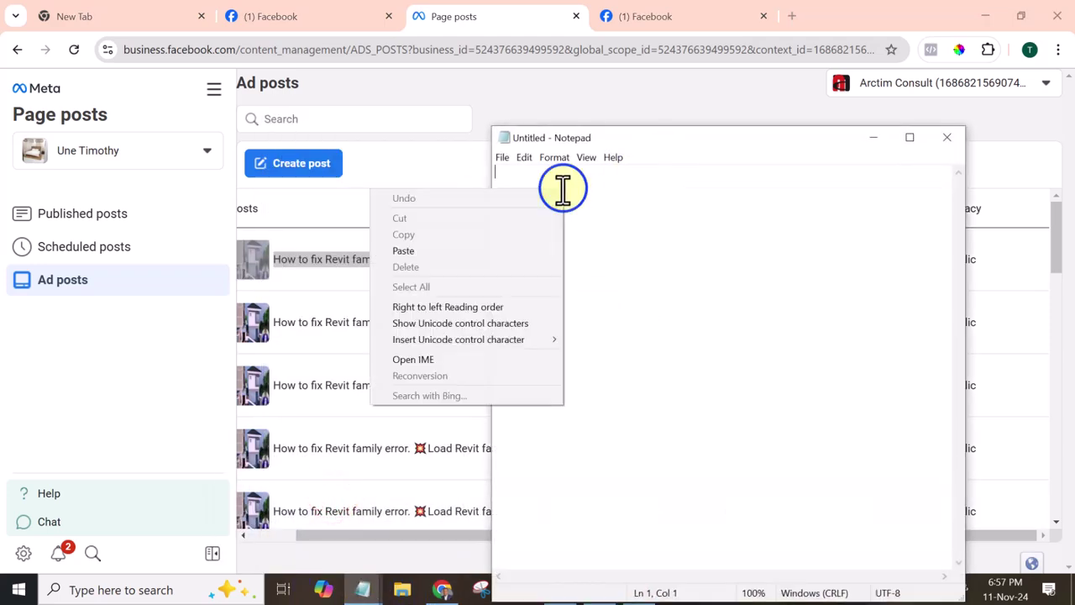
{"action": "left_click", "coordinate": [457, 252]}
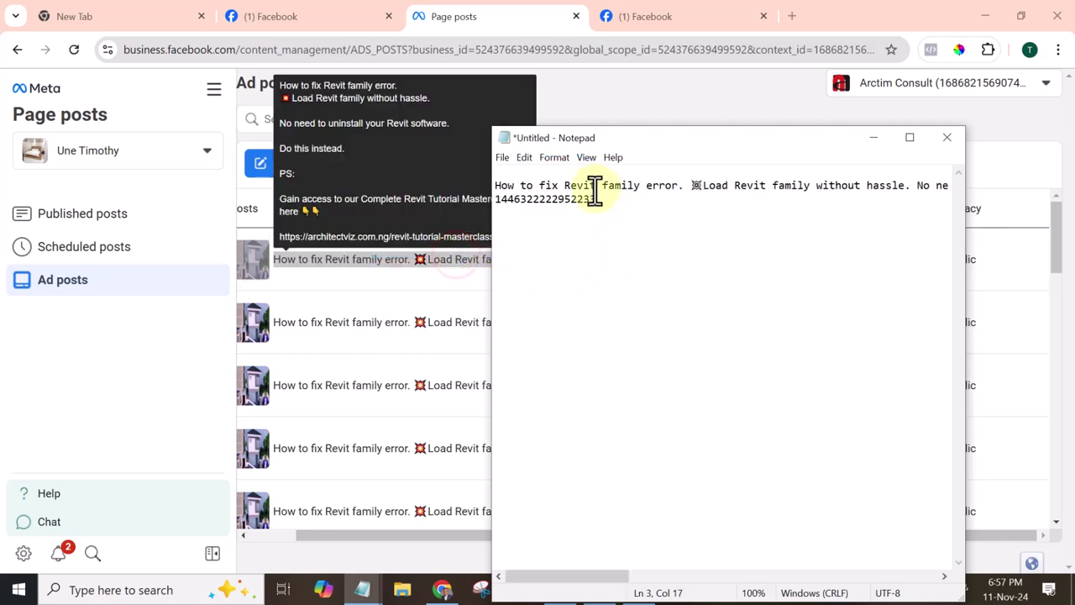
Step: Copy only the post ID from the note and minimize Notepad
{"action": "left_click_drag", "start_coordinate": [594, 199], "coordinate": [496, 199]}
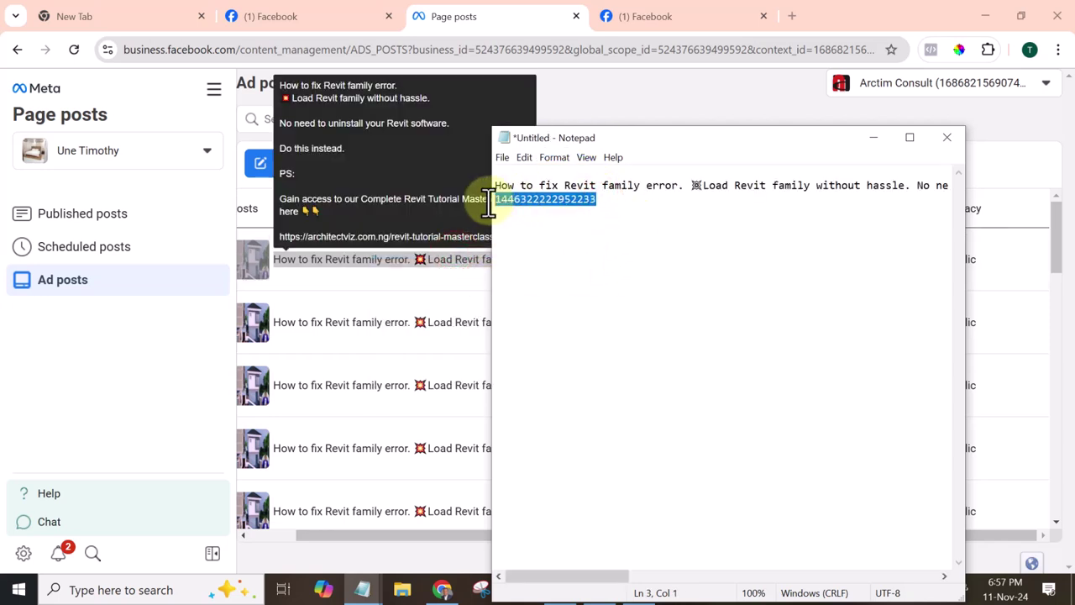
{"action": "right_click", "coordinate": [529, 197]}
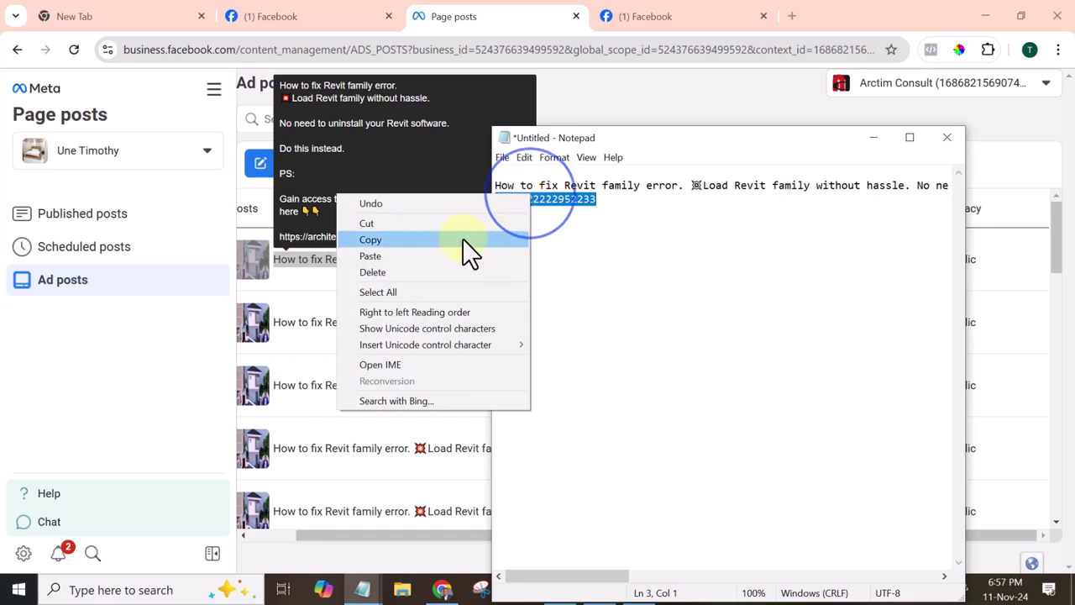
{"action": "left_click", "coordinate": [400, 238]}
{"action": "left_click", "coordinate": [874, 139]}
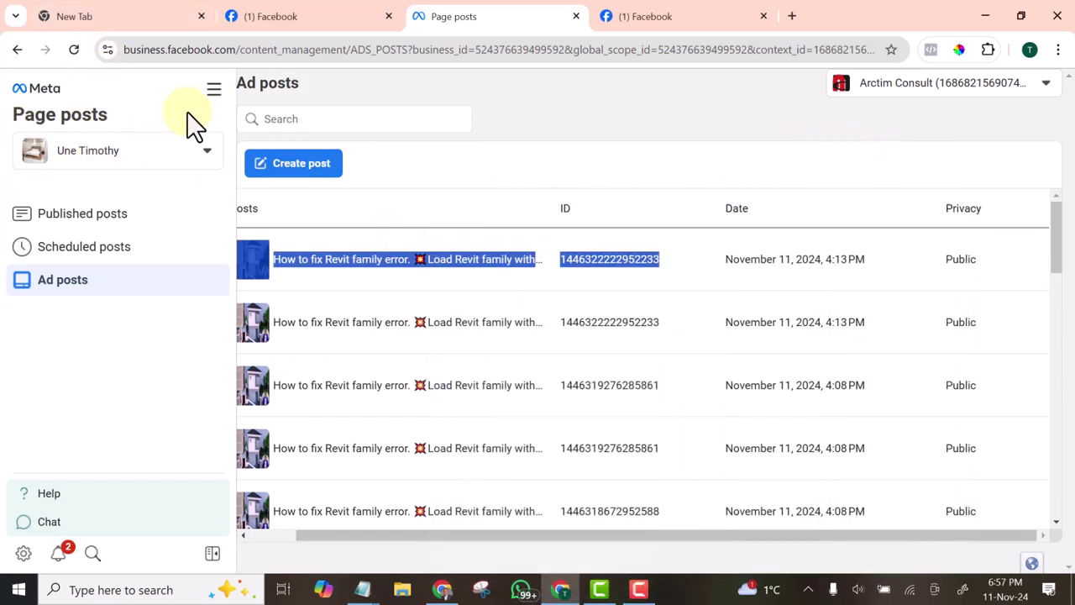
Step: Go to Ads Manager, check the ad account list, and bring Revit Br Awareness Oct 2024 Nig into view
{"action": "left_click", "coordinate": [215, 89]}
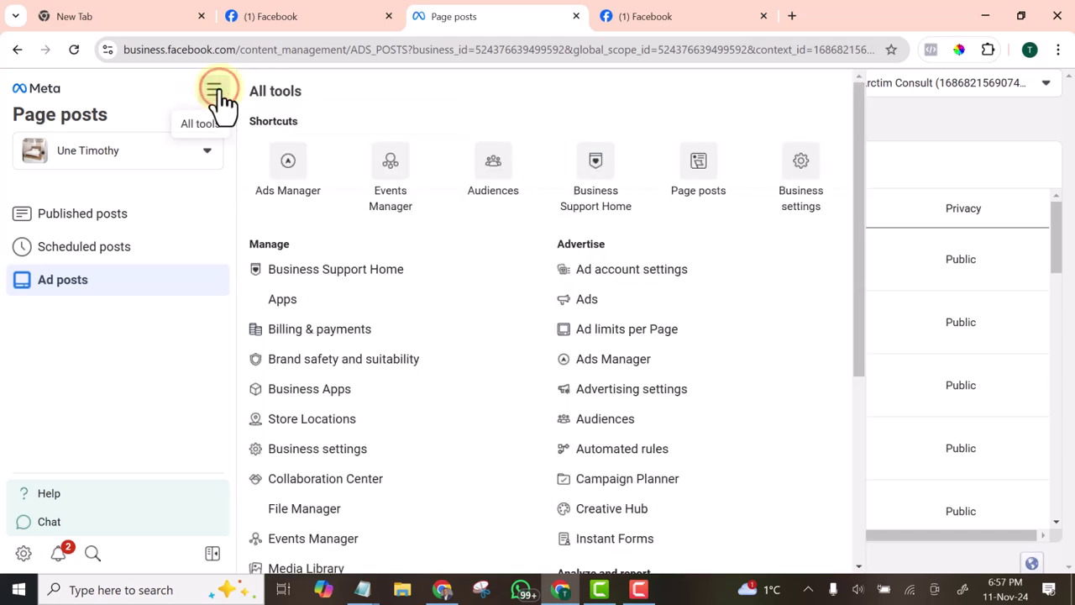
{"action": "left_click", "coordinate": [285, 175]}
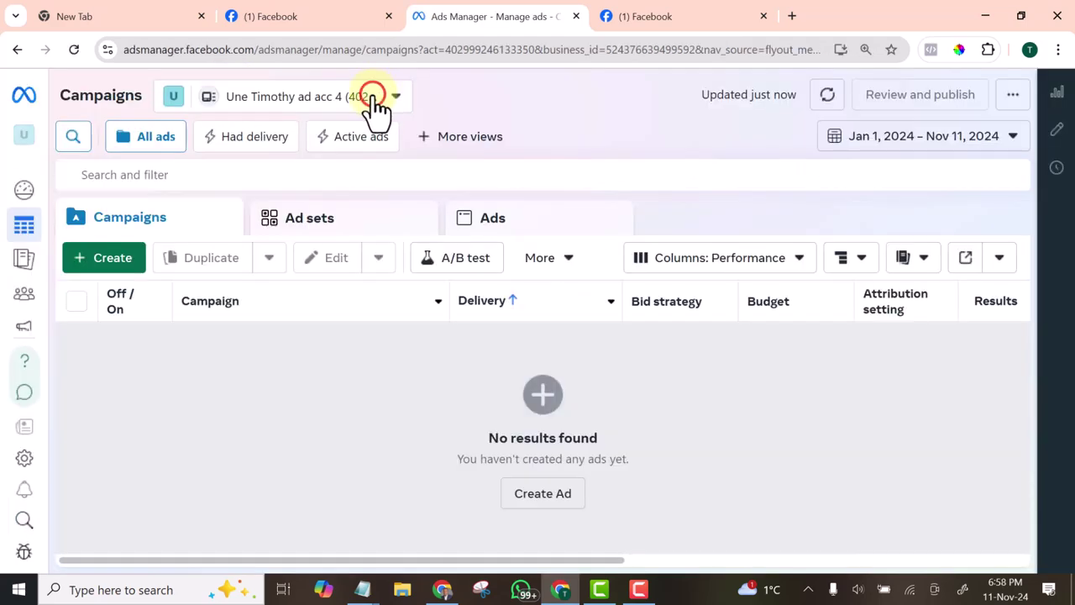
{"action": "left_click", "coordinate": [373, 96]}
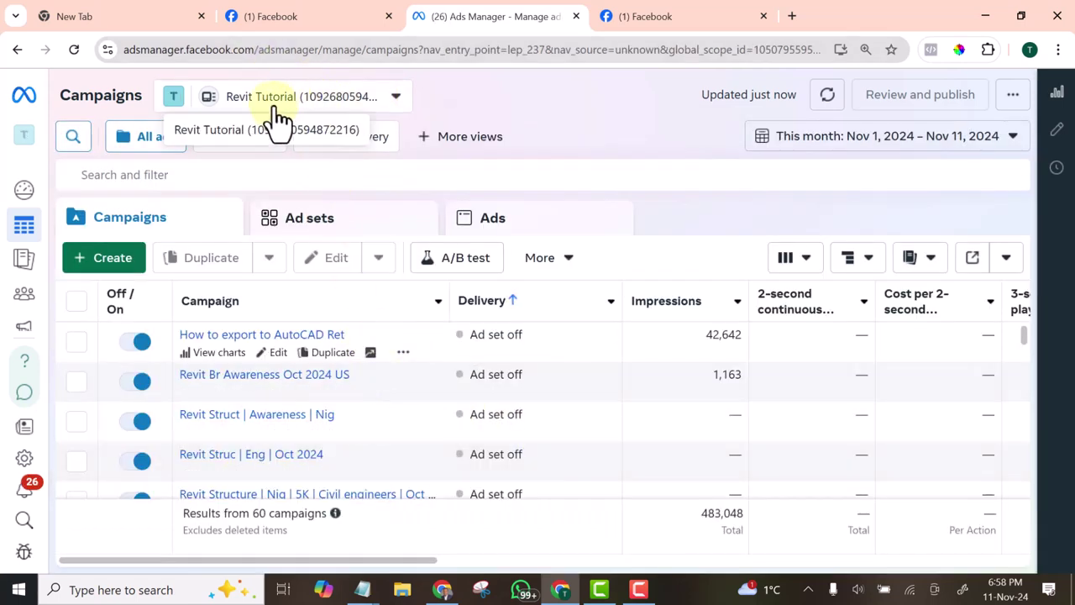
{"action": "left_click", "coordinate": [336, 140]}
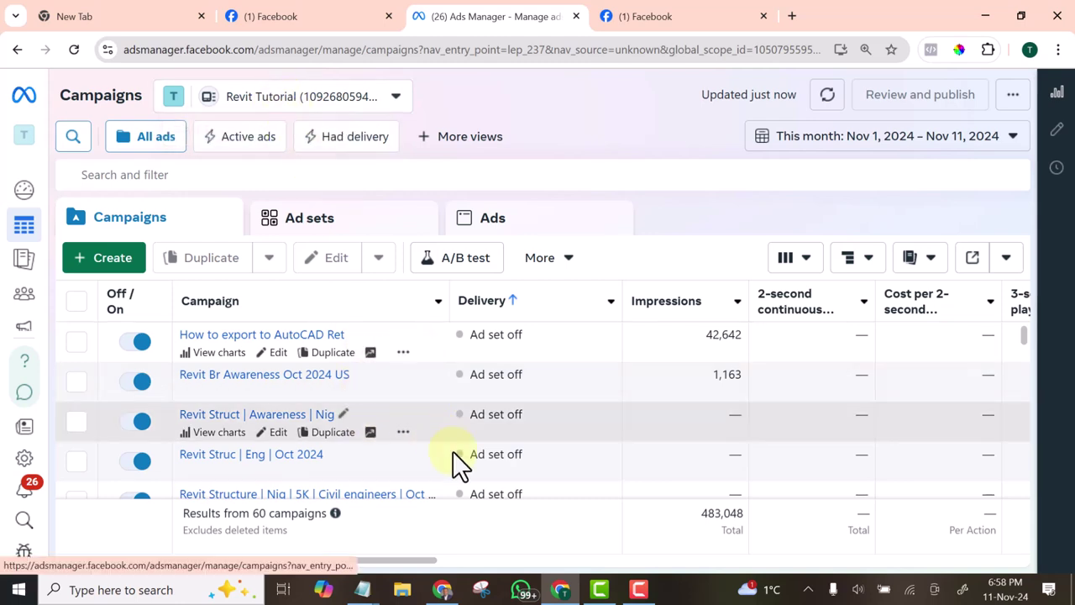
{"action": "scroll", "coordinate": [462, 470], "scroll_direction": "down", "scroll_amount": 2}
{"action": "scroll", "coordinate": [470, 512], "scroll_direction": "up", "scroll_amount": 2}
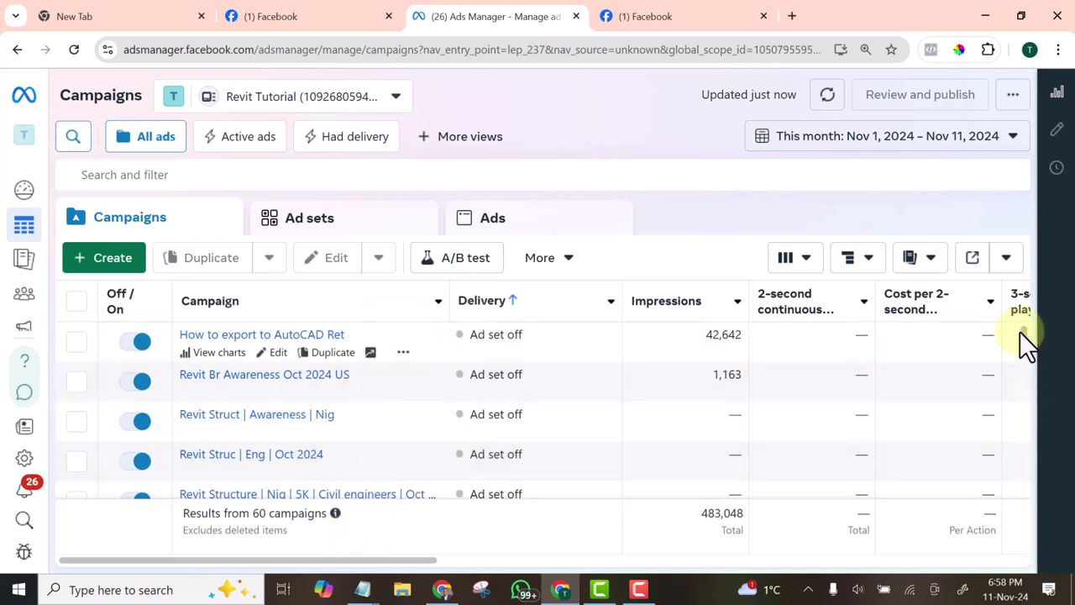
{"action": "left_click_drag", "start_coordinate": [1023, 333], "coordinate": [1026, 338]}
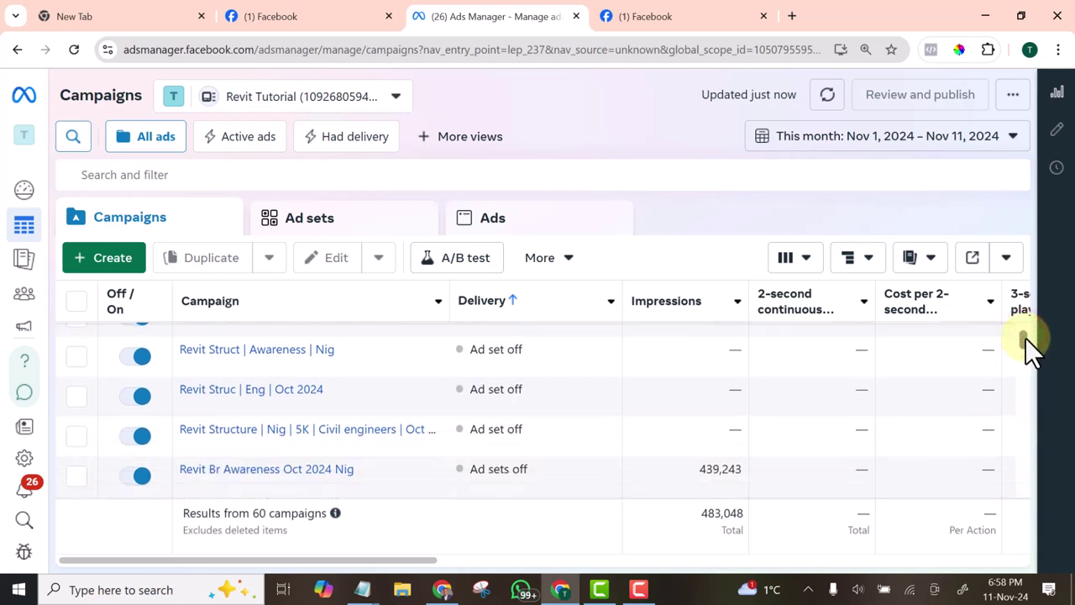
{"action": "left_click_drag", "start_coordinate": [1025, 338], "coordinate": [1026, 339]}
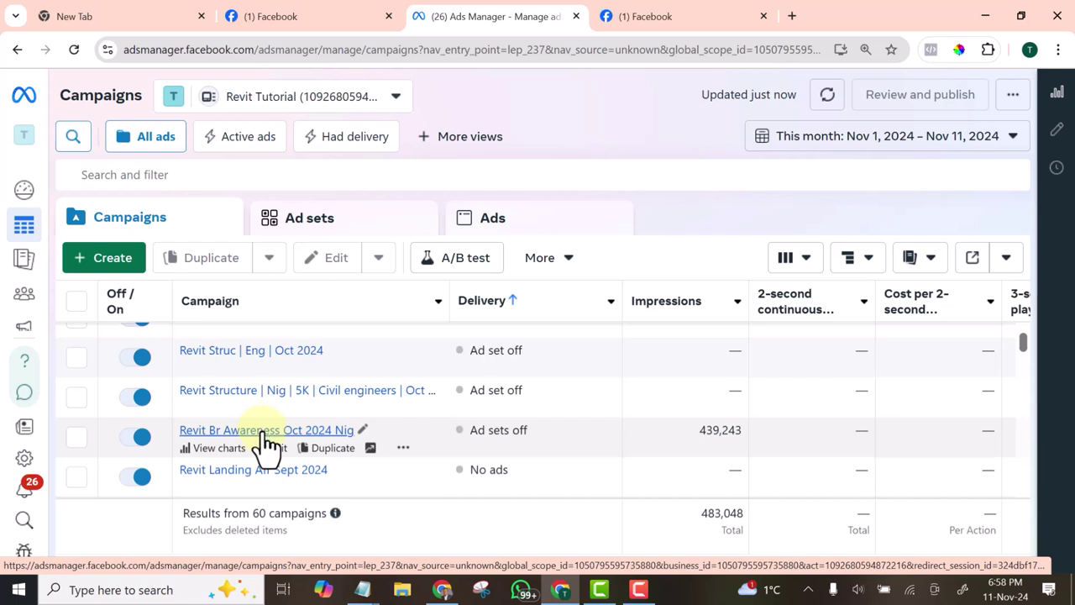
Step: Open Revit Br Awareness Oct 2024 Nig, switch on Nig 5K Real Estate, and list its seven ads
{"action": "left_click", "coordinate": [267, 434]}
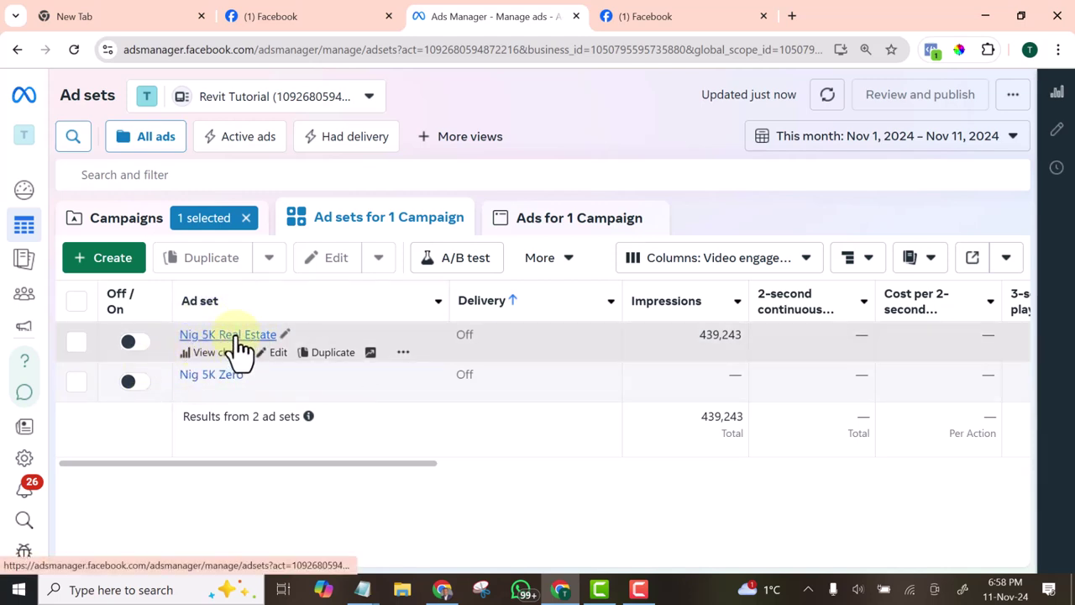
{"action": "left_click", "coordinate": [131, 343]}
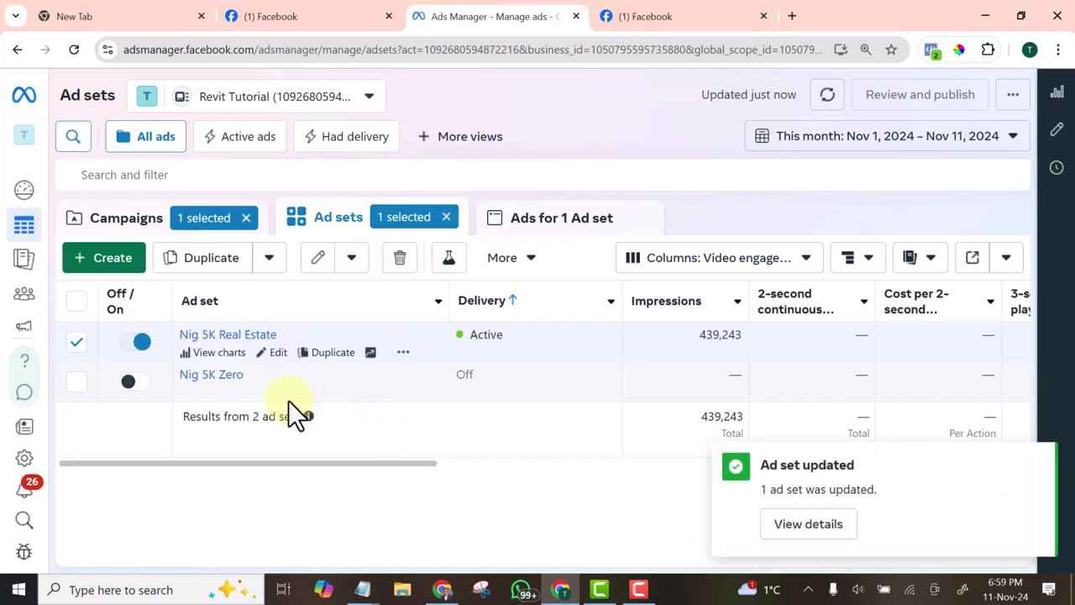
{"action": "left_click", "coordinate": [228, 336]}
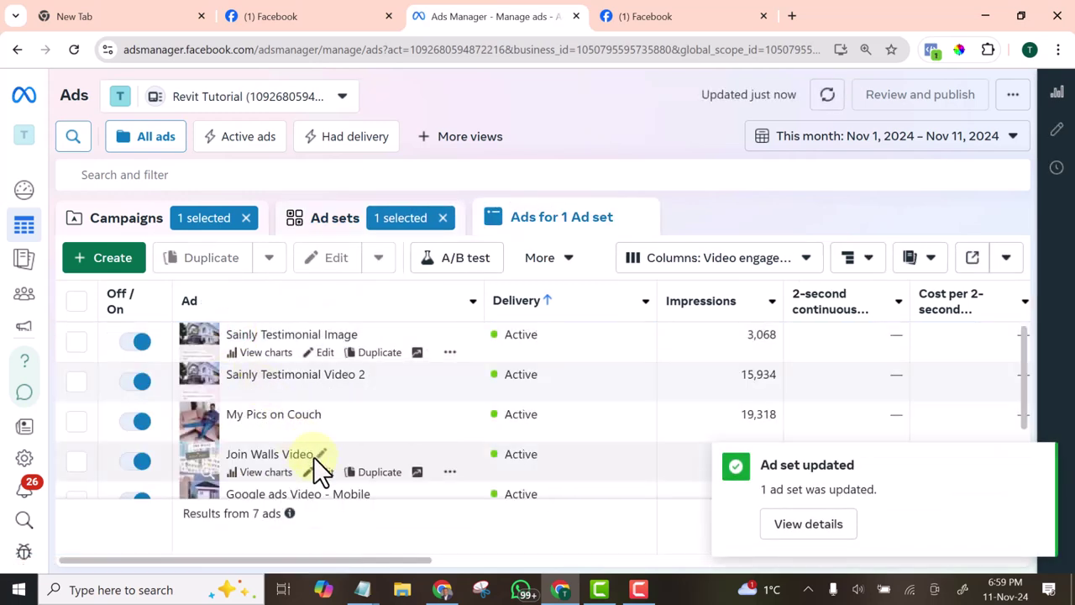
{"action": "scroll", "coordinate": [357, 420], "scroll_direction": "down", "scroll_amount": 3}
{"action": "scroll", "coordinate": [373, 437], "scroll_direction": "up", "scroll_amount": 3}
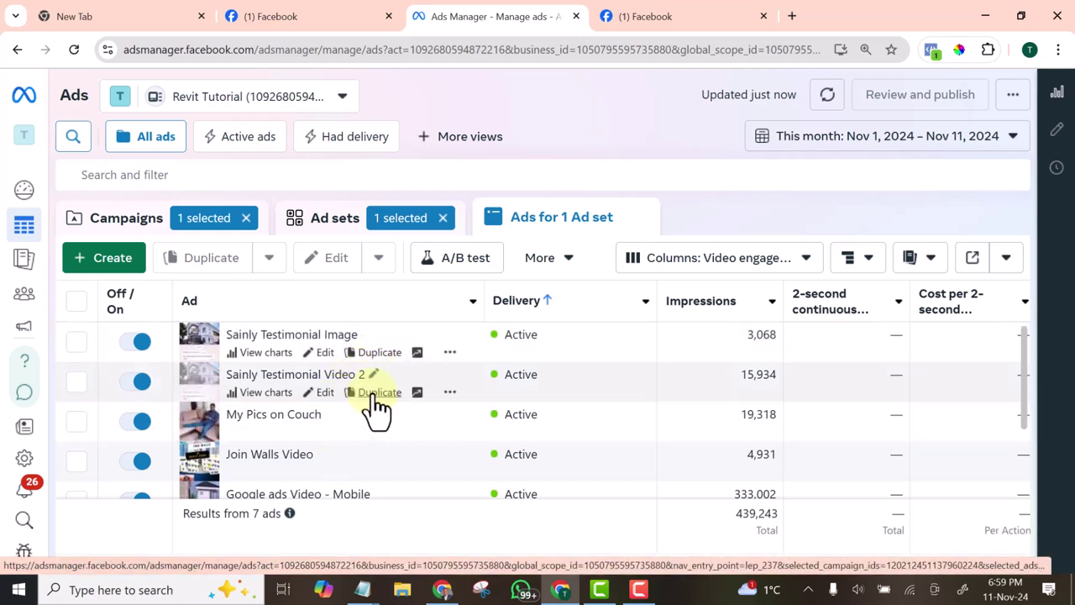
Step: Duplicate Sainly Testimonial Video 2 as one copy in the same campaign and ad set
{"action": "left_click", "coordinate": [370, 395]}
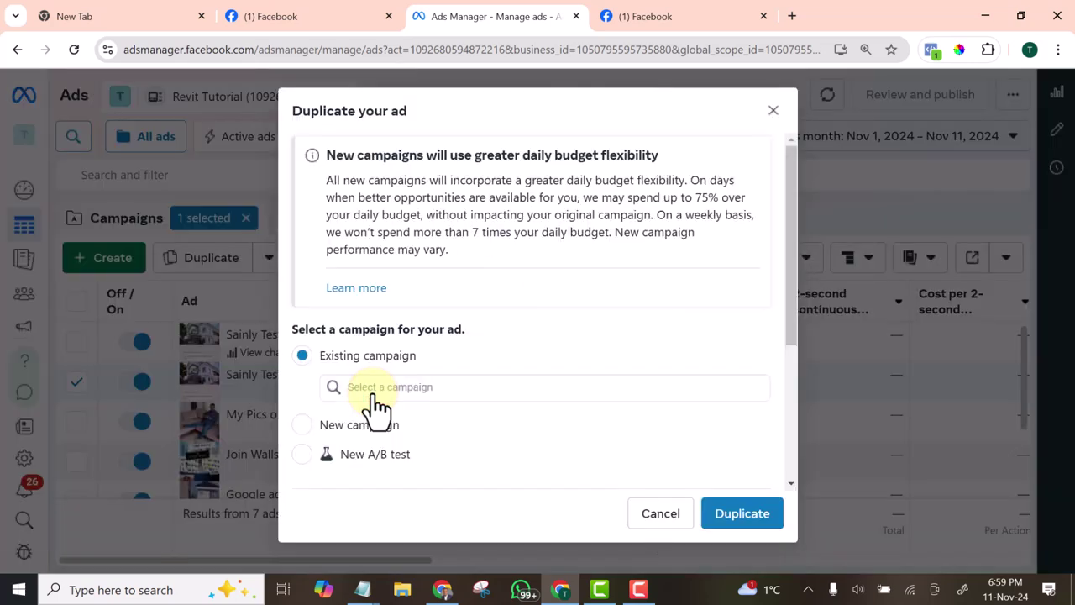
{"action": "scroll", "coordinate": [464, 328], "scroll_direction": "down", "scroll_amount": 4}
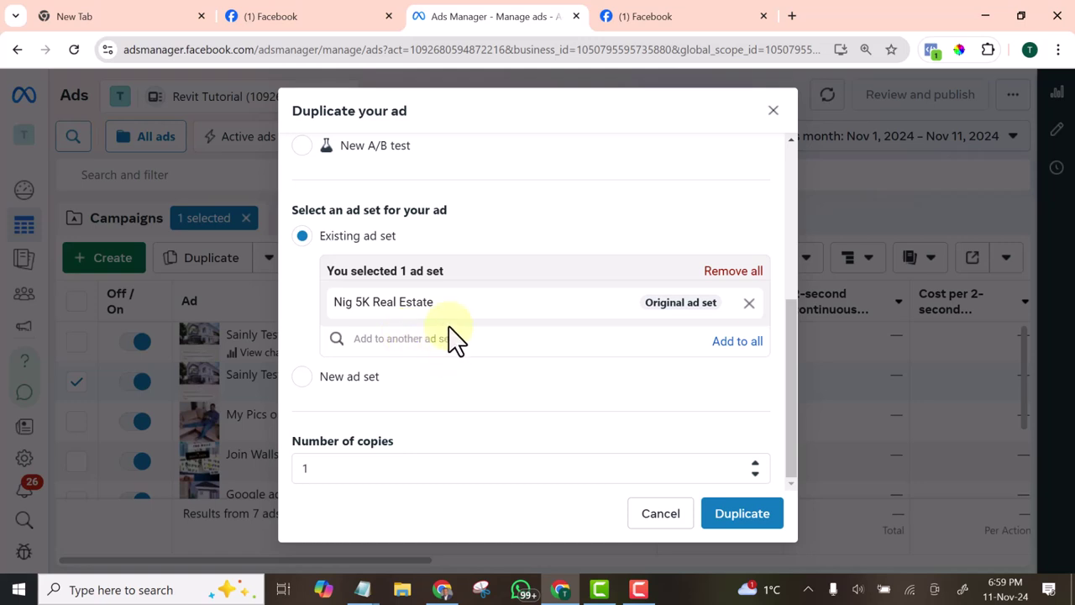
{"action": "scroll", "coordinate": [542, 370], "scroll_direction": "up", "scroll_amount": 5}
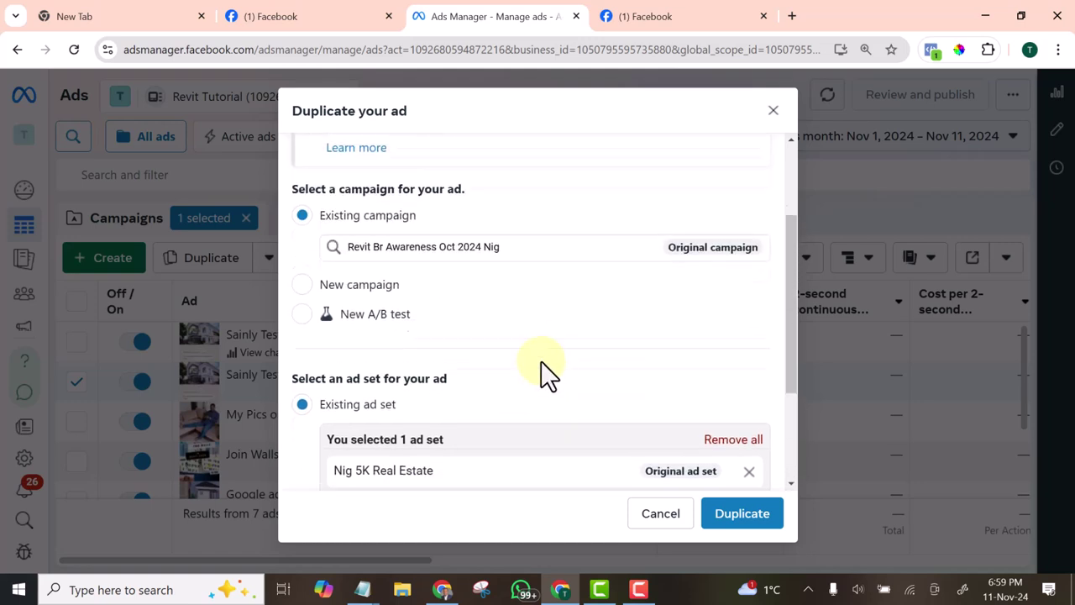
{"action": "scroll", "coordinate": [530, 357], "scroll_direction": "down", "scroll_amount": 5}
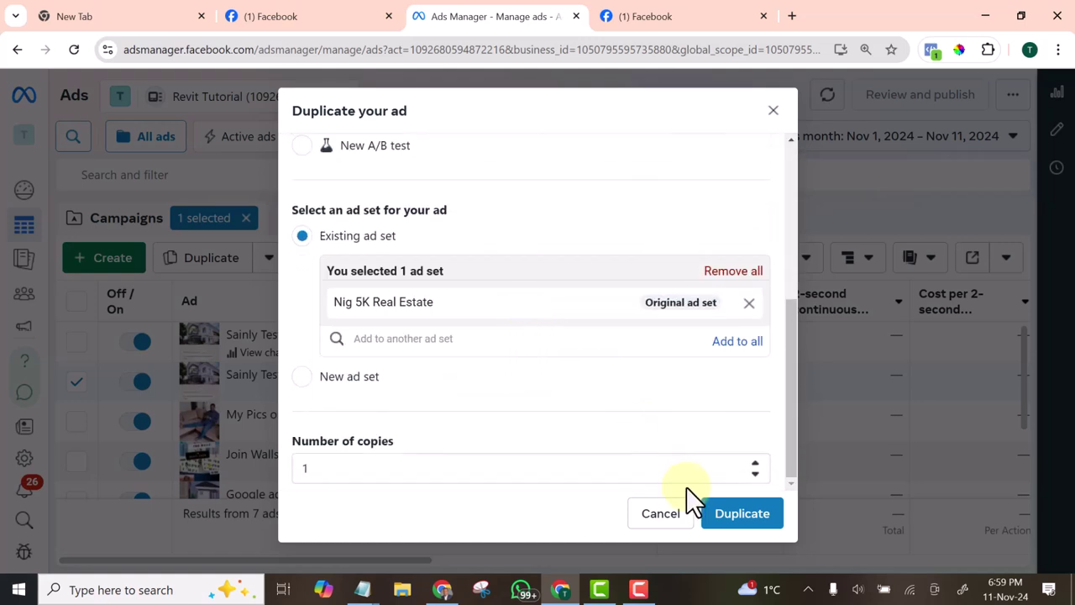
{"action": "left_click", "coordinate": [743, 514]}
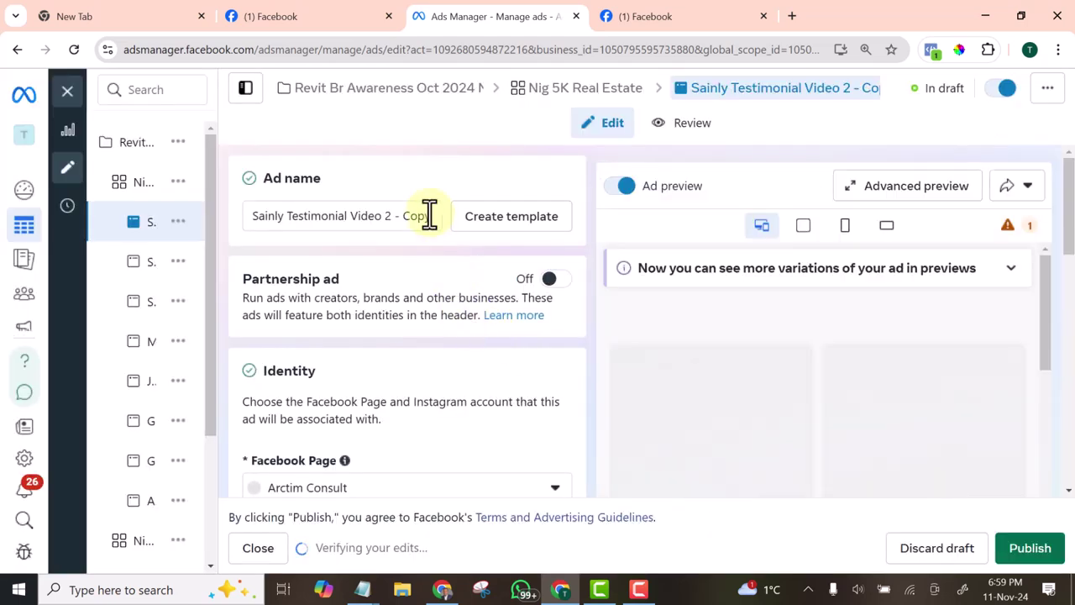
Step: Rename the duplicated ad to 'How to Load Revit Family Video'
{"action": "left_click_drag", "start_coordinate": [420, 216], "coordinate": [237, 222]}
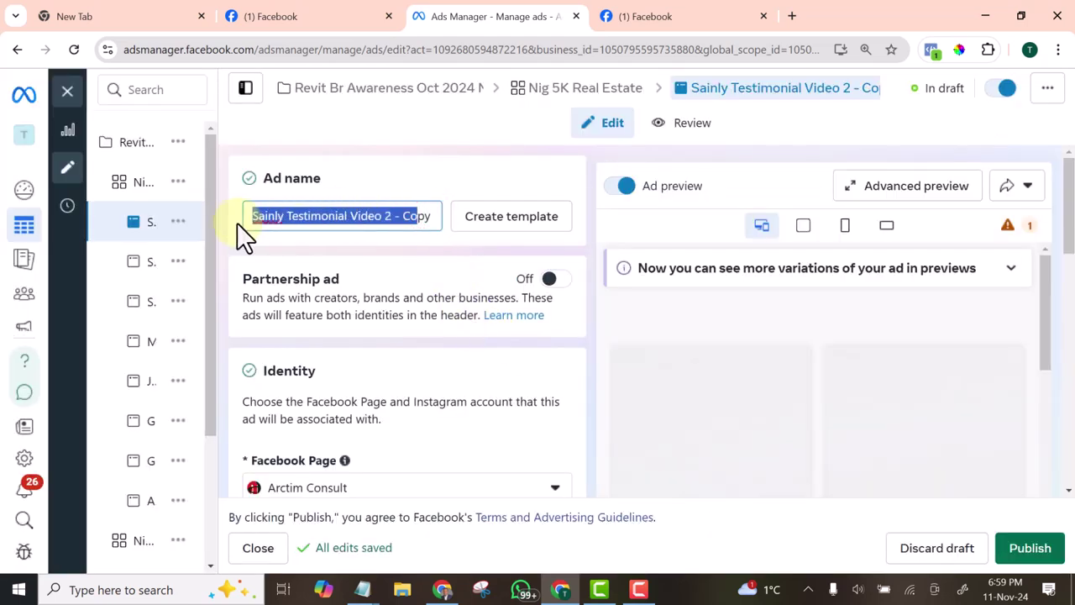
{"action": "type", "text": "How"}
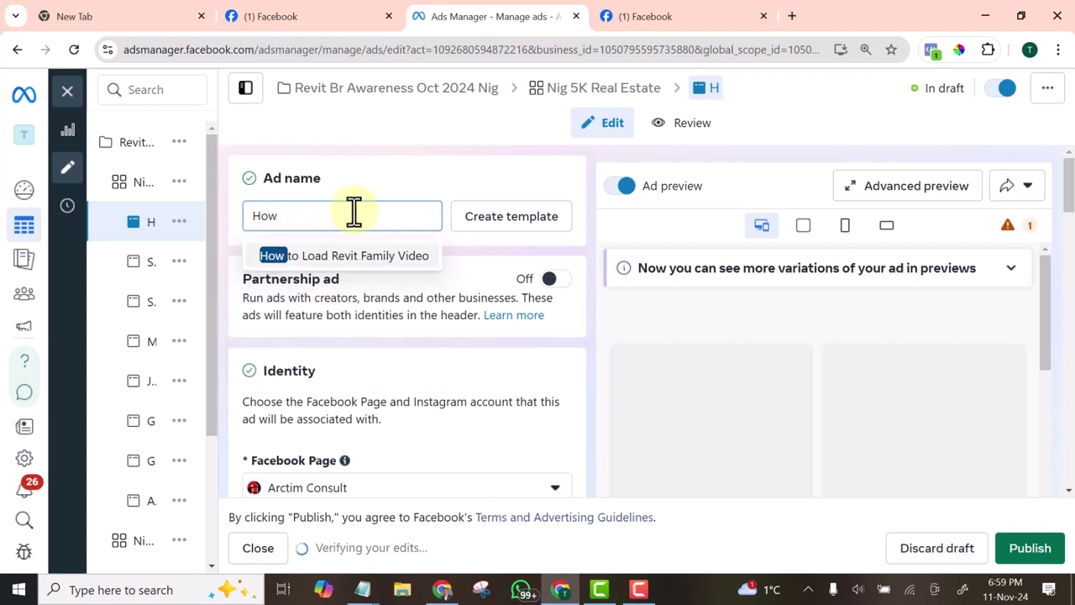
{"action": "type", "text": " to Lo"}
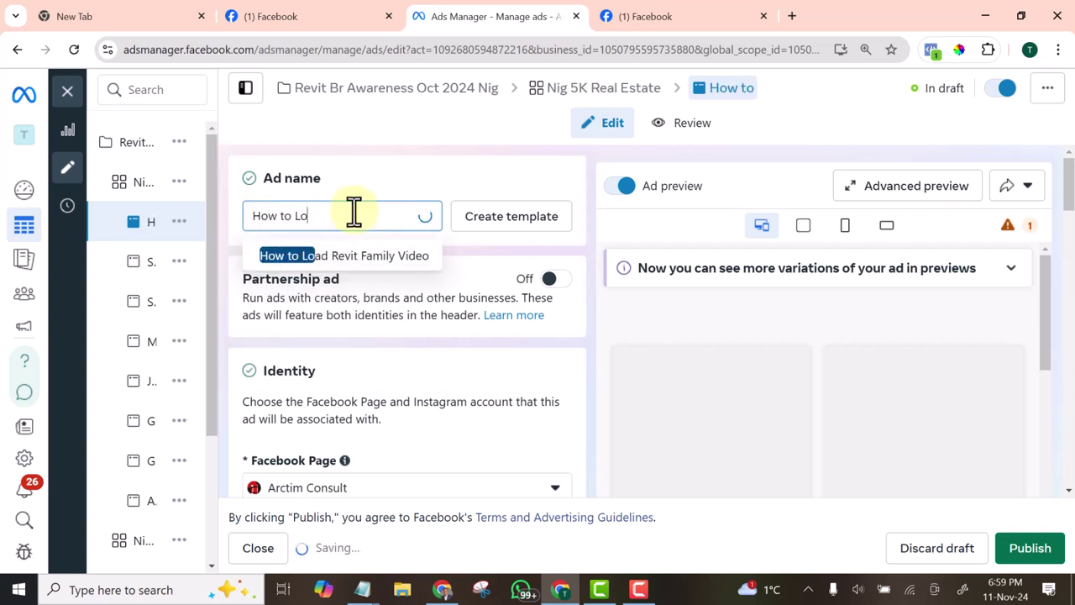
{"action": "type", "text": "ad"}
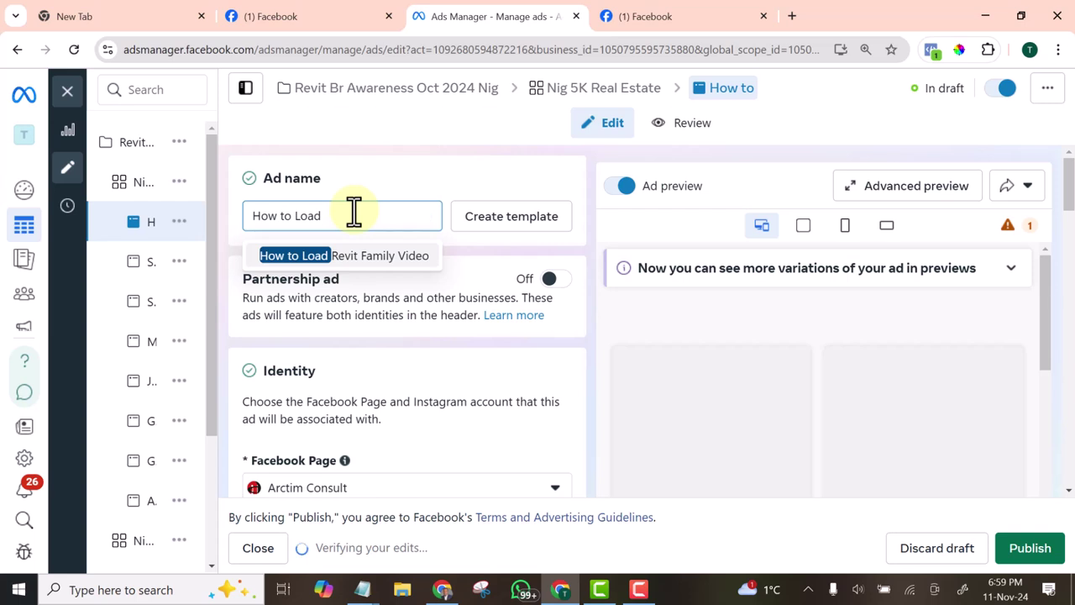
{"action": "left_click", "coordinate": [355, 256]}
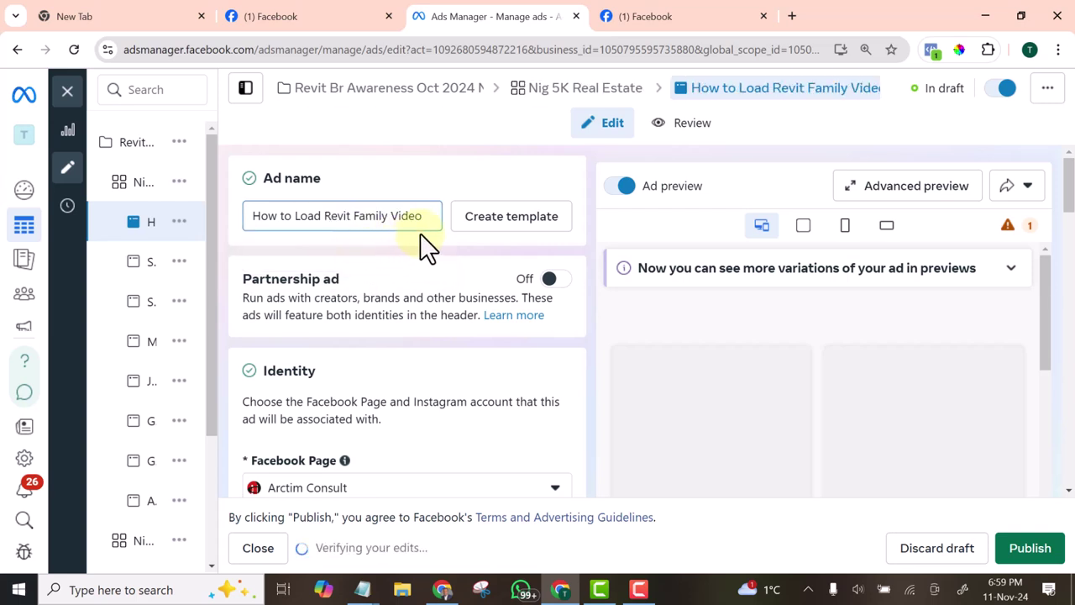
Step: Switch the ad to use an existing post by entering the copied Revit post ID
{"action": "scroll", "coordinate": [385, 231], "scroll_direction": "down", "scroll_amount": 3}
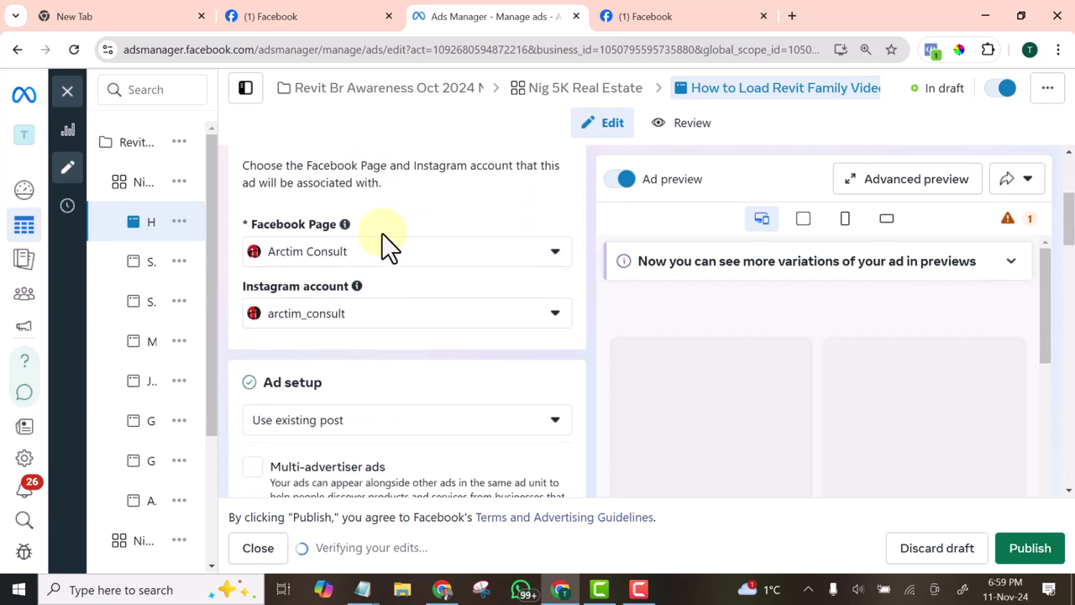
{"action": "scroll", "coordinate": [387, 252], "scroll_direction": "down", "scroll_amount": 2}
{"action": "scroll", "coordinate": [392, 278], "scroll_direction": "down", "scroll_amount": 1}
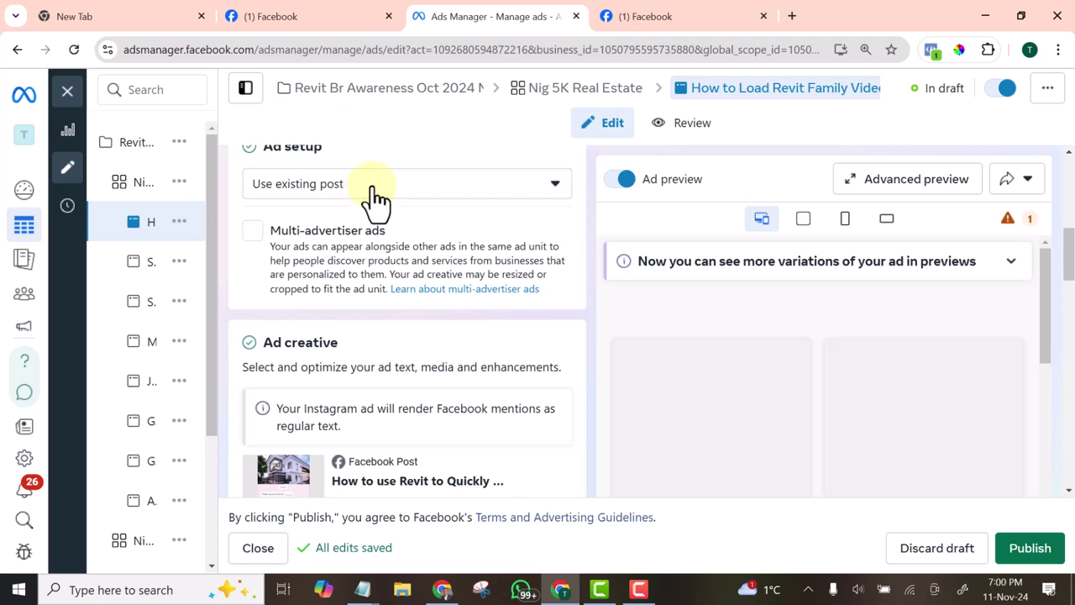
{"action": "scroll", "coordinate": [374, 196], "scroll_direction": "down", "scroll_amount": 3}
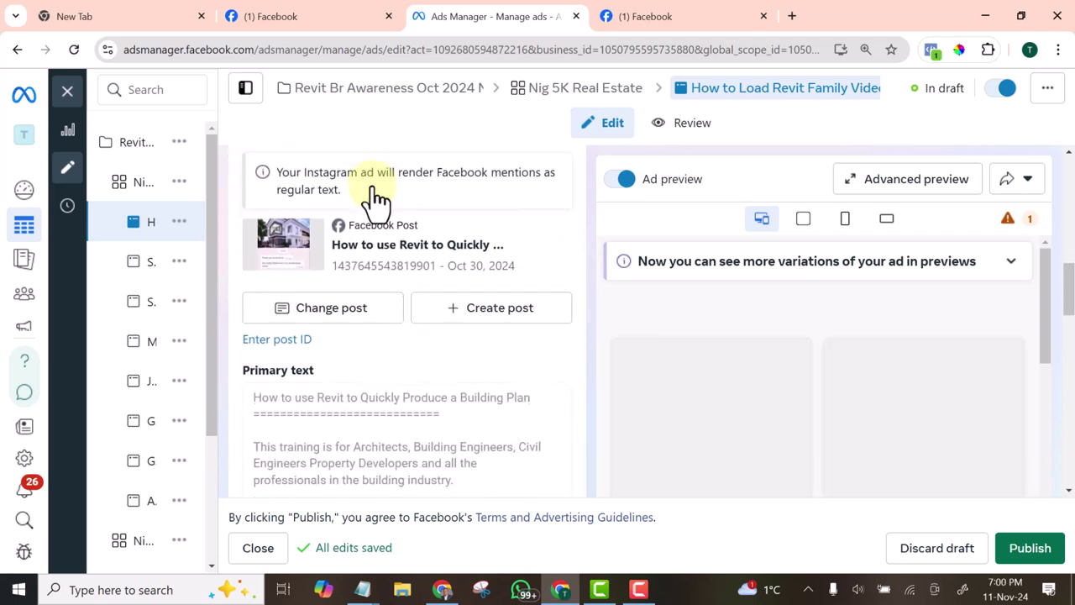
{"action": "scroll", "coordinate": [353, 353], "scroll_direction": "down", "scroll_amount": 1}
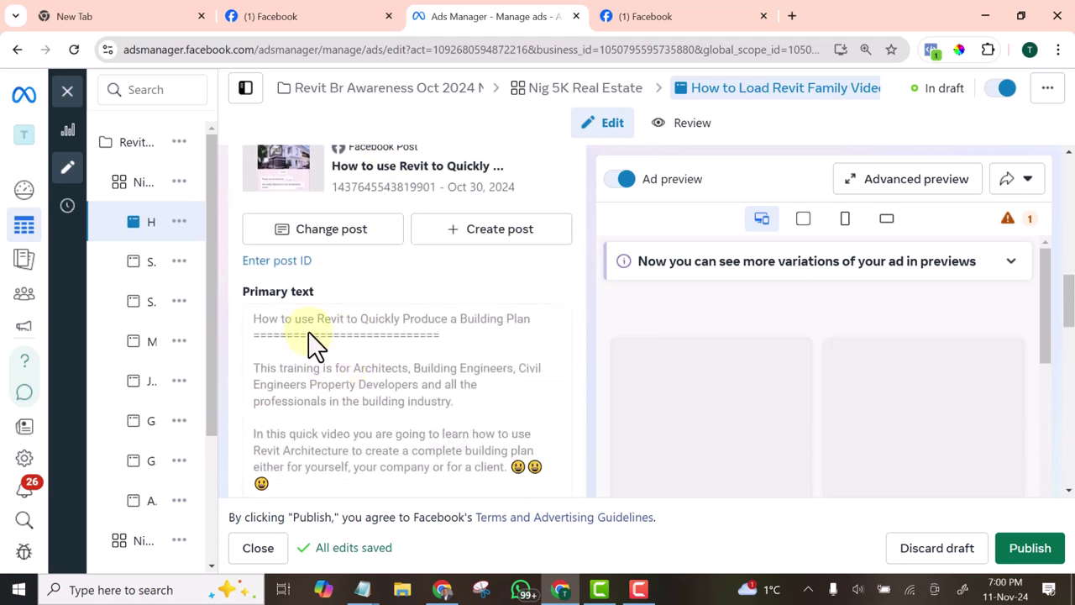
{"action": "left_click", "coordinate": [283, 262]}
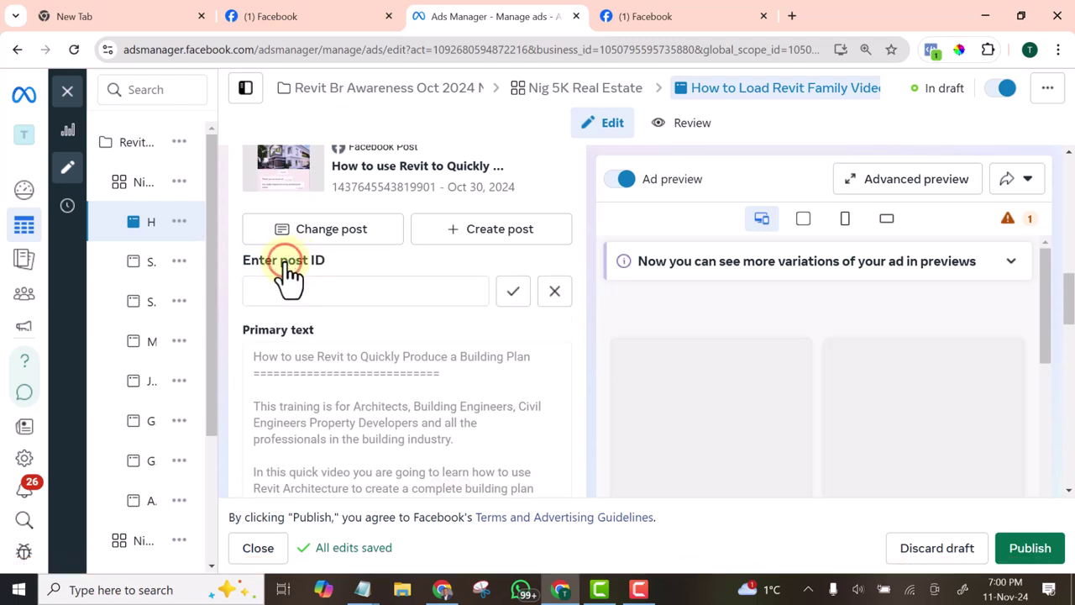
{"action": "left_click", "coordinate": [332, 291]}
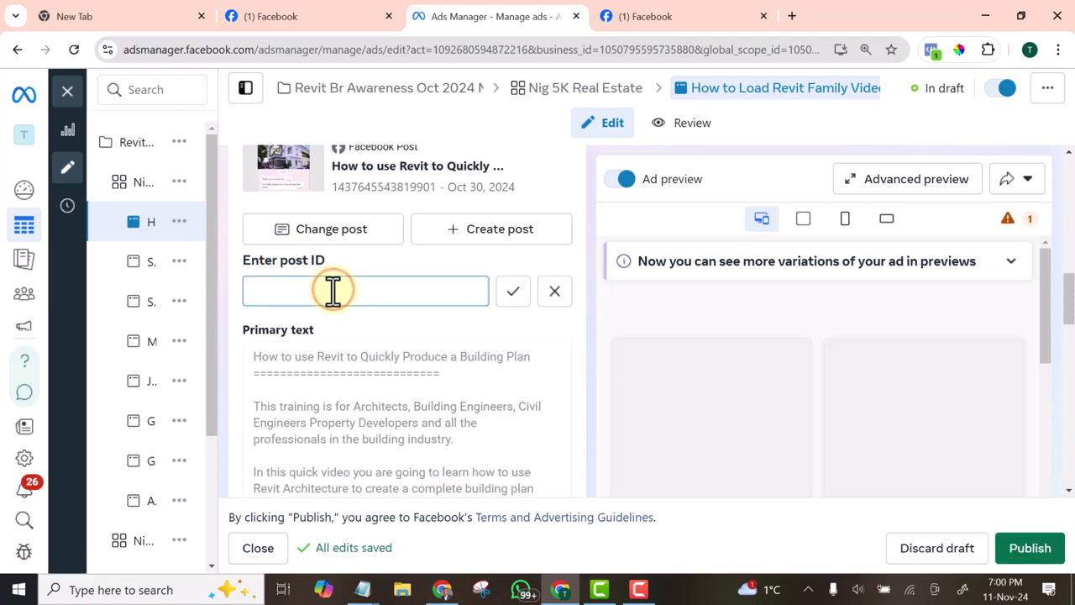
{"action": "left_click", "coordinate": [515, 293]}
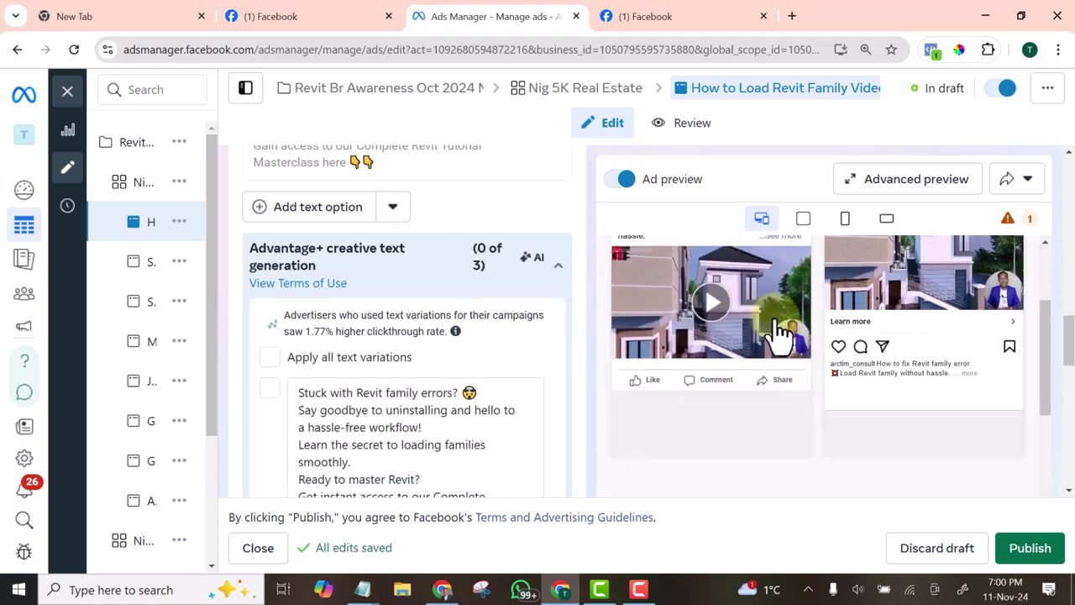
{"action": "scroll", "coordinate": [756, 348], "scroll_direction": "up", "scroll_amount": 3}
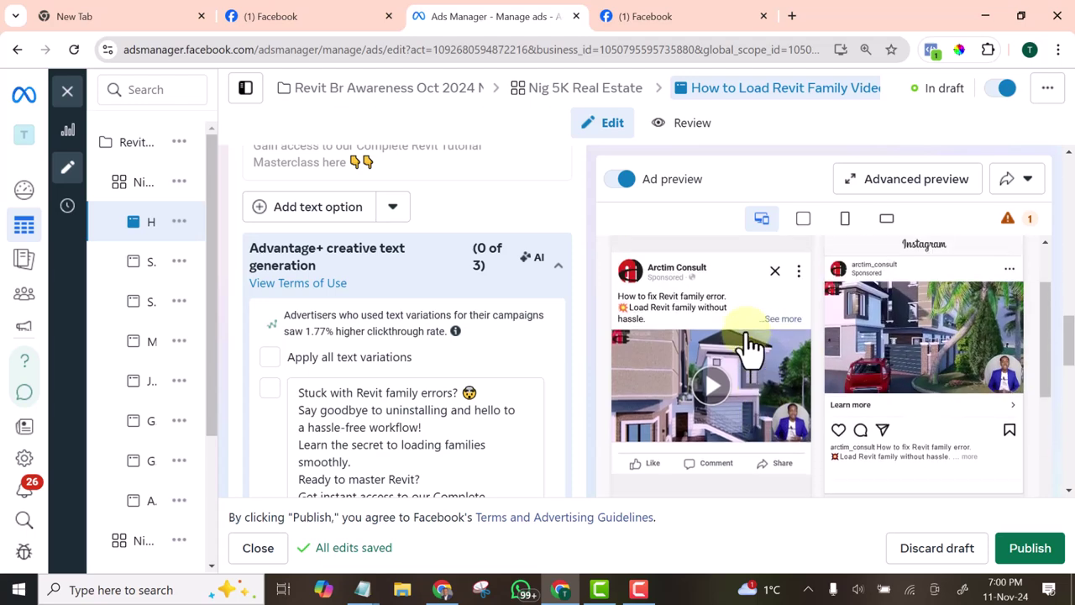
{"action": "scroll", "coordinate": [725, 329], "scroll_direction": "down", "scroll_amount": 3}
{"action": "scroll", "coordinate": [403, 336], "scroll_direction": "down", "scroll_amount": 6}
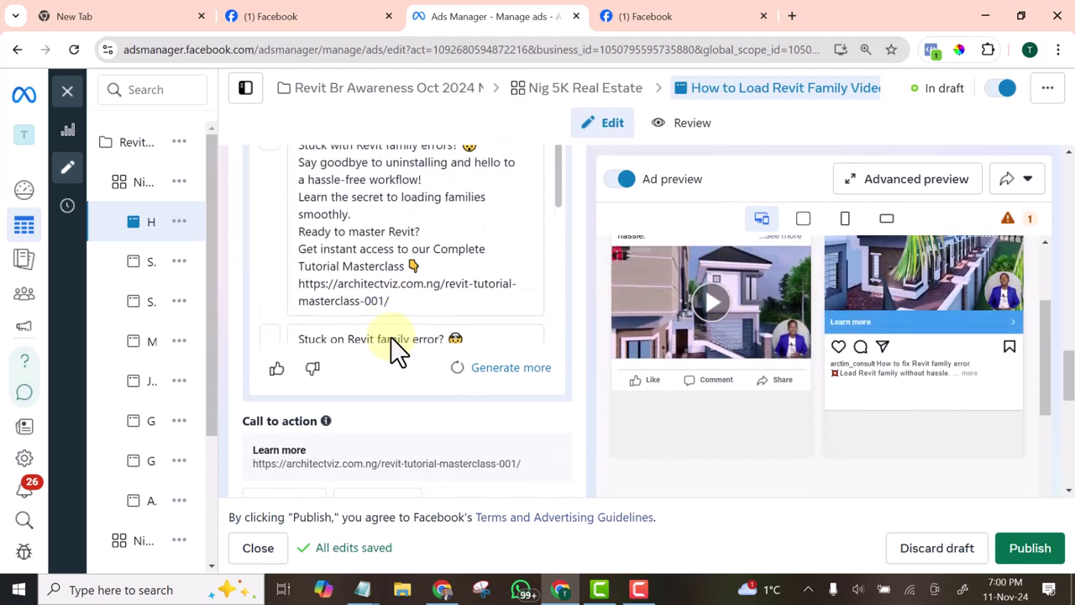
{"action": "scroll", "coordinate": [399, 353], "scroll_direction": "down", "scroll_amount": 2}
{"action": "scroll", "coordinate": [504, 353], "scroll_direction": "up", "scroll_amount": 3}
{"action": "scroll", "coordinate": [757, 411], "scroll_direction": "down", "scroll_amount": 2}
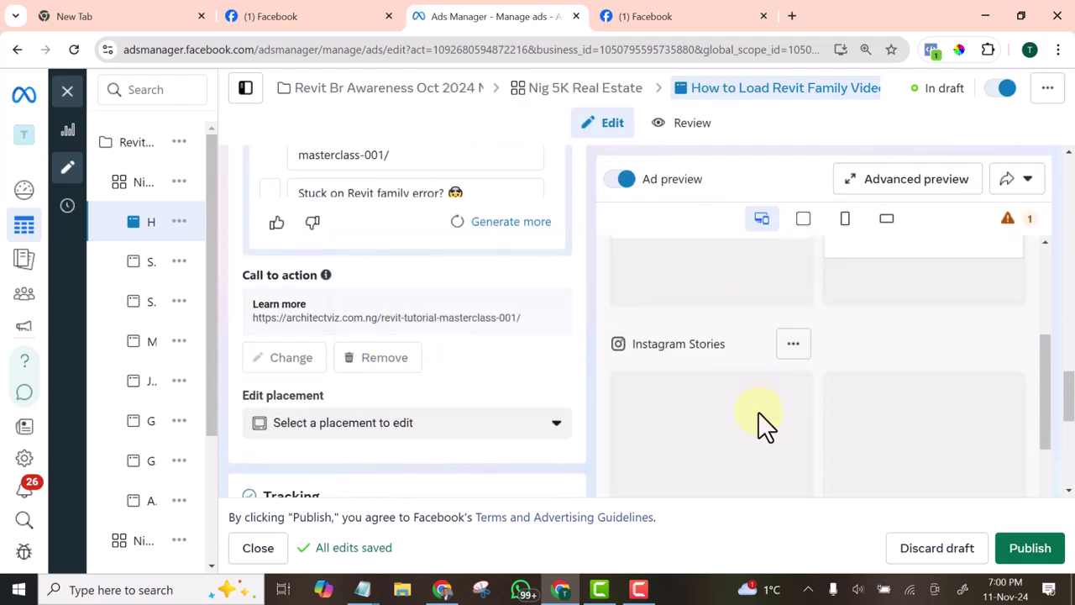
{"action": "scroll", "coordinate": [548, 352], "scroll_direction": "up", "scroll_amount": 2}
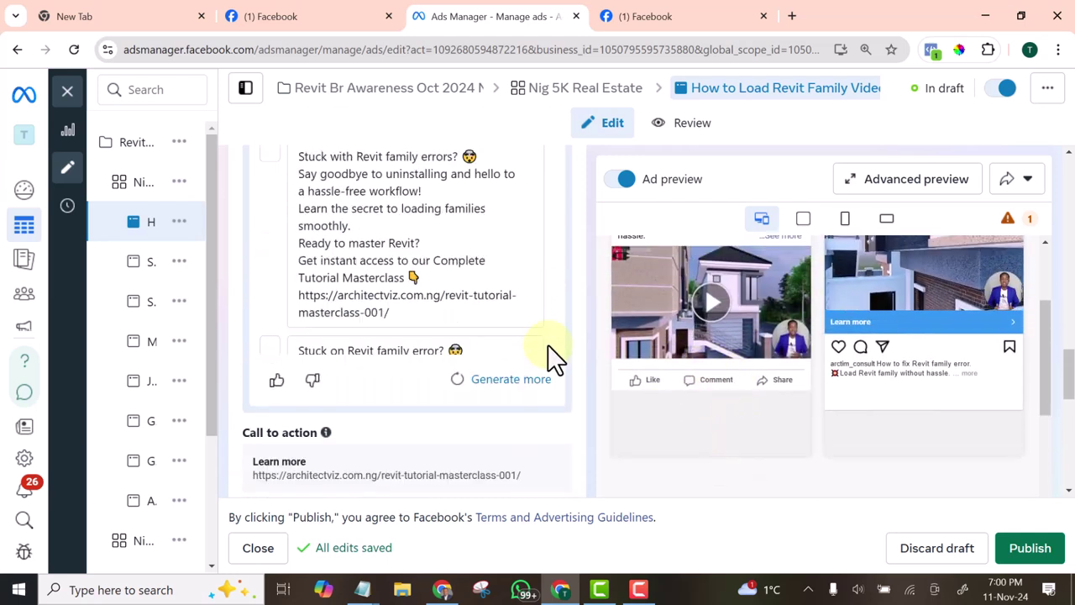
{"action": "scroll", "coordinate": [810, 400], "scroll_direction": "down", "scroll_amount": 3}
{"action": "scroll", "coordinate": [636, 367], "scroll_direction": "up", "scroll_amount": 4}
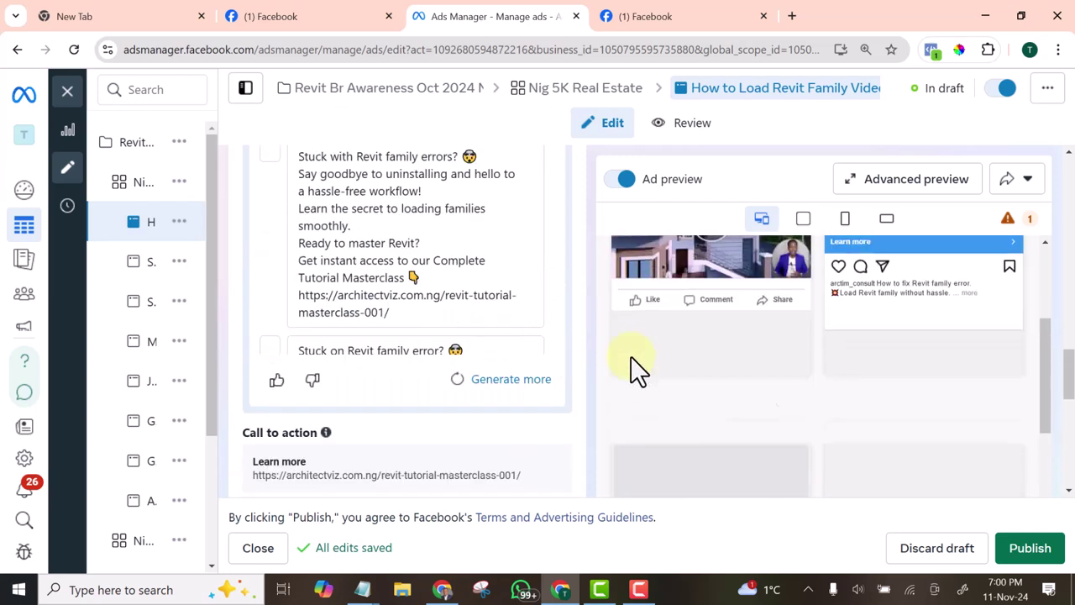
{"action": "scroll", "coordinate": [653, 348], "scroll_direction": "up", "scroll_amount": 2}
{"action": "scroll", "coordinate": [781, 384], "scroll_direction": "down", "scroll_amount": 2}
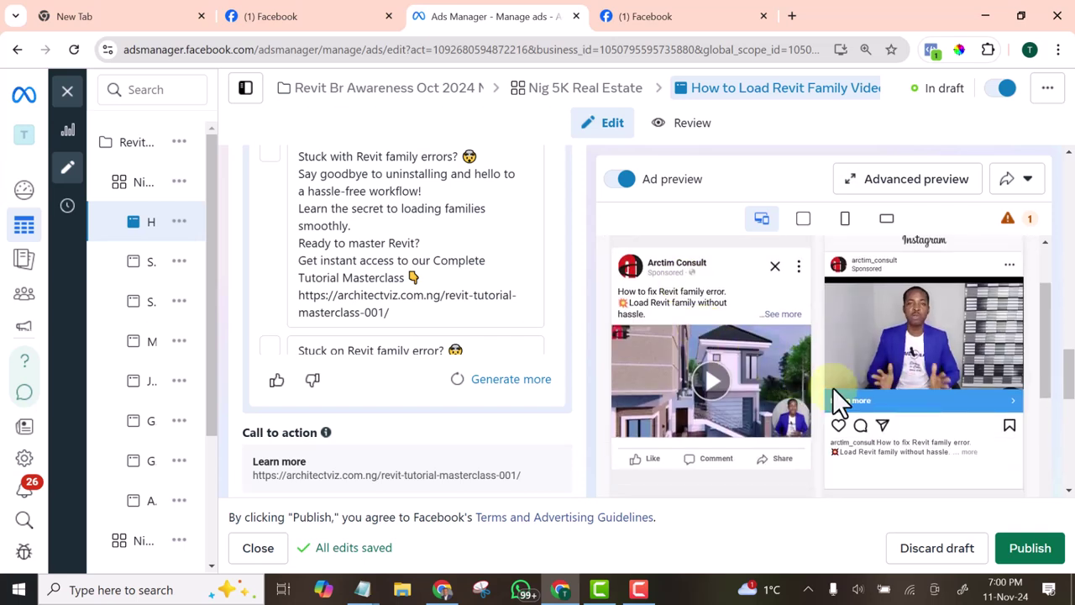
{"action": "scroll", "coordinate": [872, 406], "scroll_direction": "down", "scroll_amount": 2}
{"action": "scroll", "coordinate": [528, 300], "scroll_direction": "down", "scroll_amount": 2}
{"action": "scroll", "coordinate": [855, 312], "scroll_direction": "up", "scroll_amount": 3}
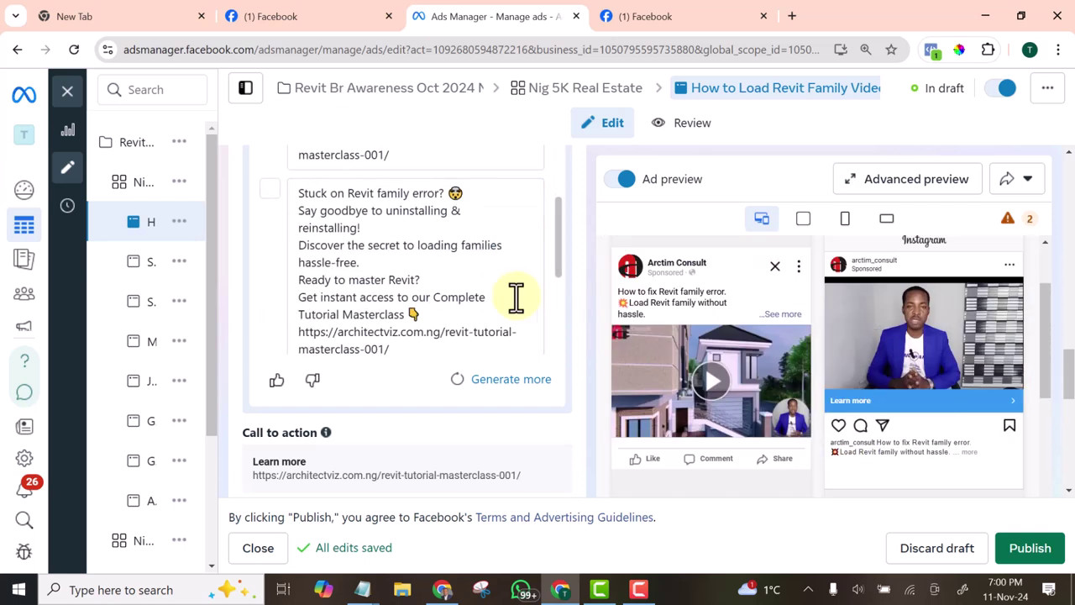
{"action": "scroll", "coordinate": [513, 299], "scroll_direction": "up", "scroll_amount": 2}
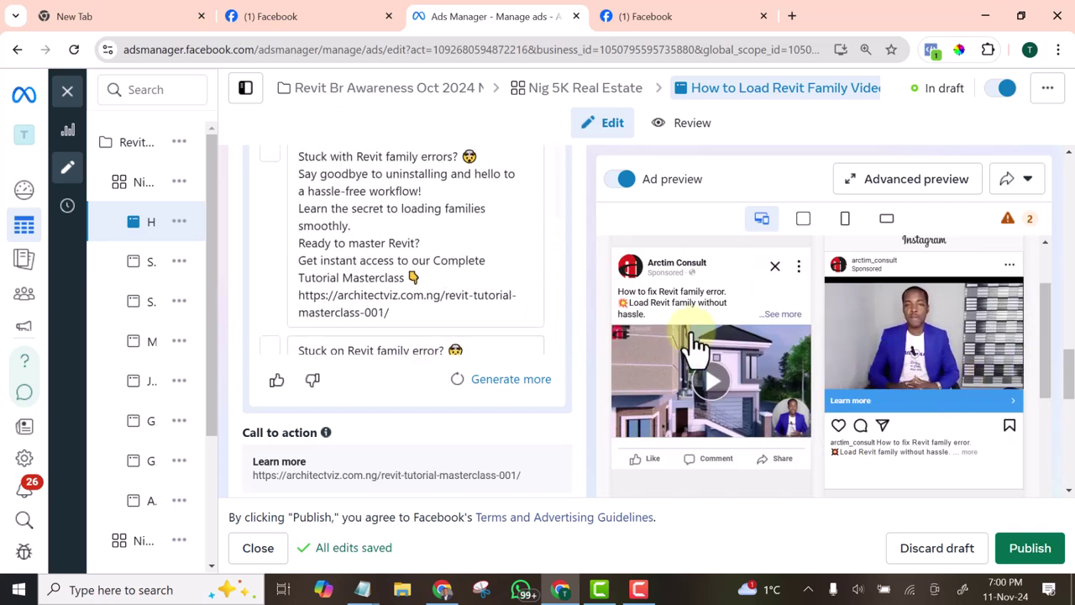
{"action": "scroll", "coordinate": [454, 323], "scroll_direction": "down", "scroll_amount": 2}
{"action": "scroll", "coordinate": [454, 323], "scroll_direction": "down", "scroll_amount": 2}
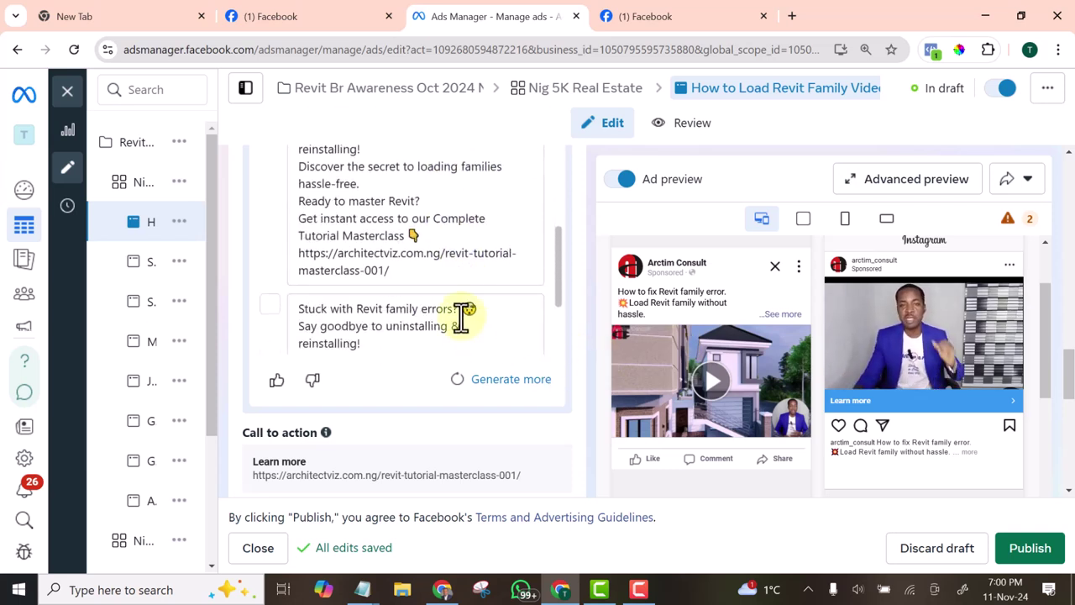
{"action": "scroll", "coordinate": [461, 314], "scroll_direction": "down", "scroll_amount": 1}
{"action": "scroll", "coordinate": [521, 420], "scroll_direction": "up", "scroll_amount": 1}
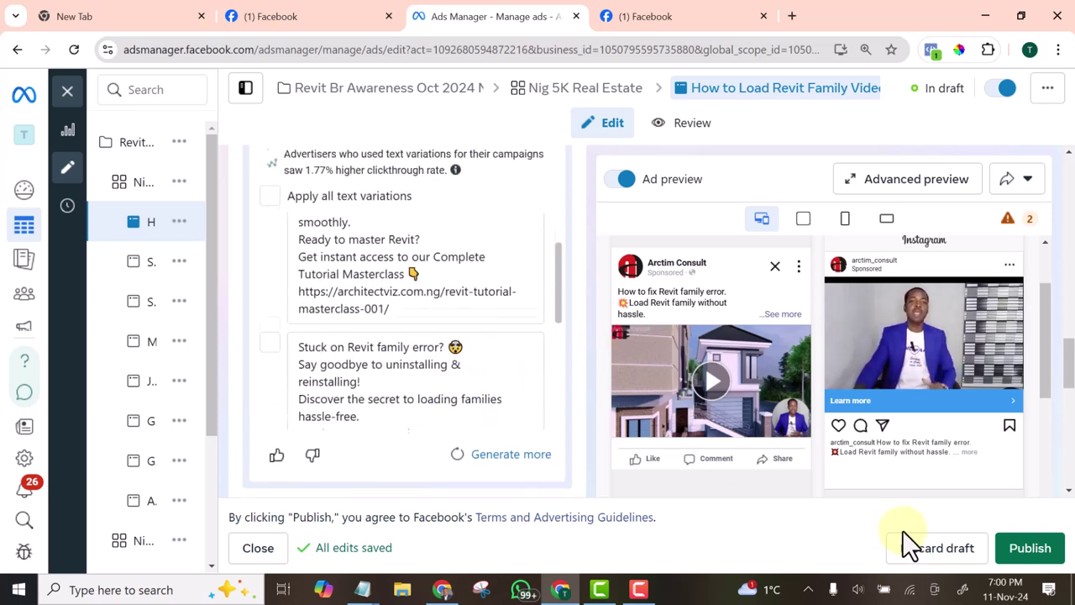
Step: Publish the How to Load Revit Family Video ad, dismiss the confirmation, and return to the ads list
{"action": "left_click", "coordinate": [1029, 546]}
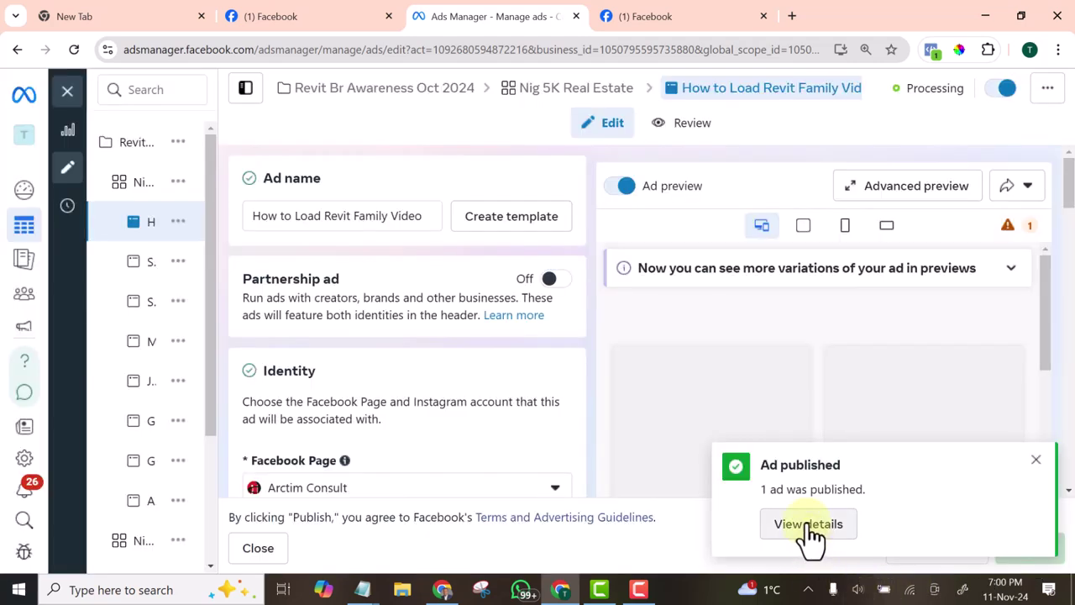
{"action": "left_click", "coordinate": [808, 525]}
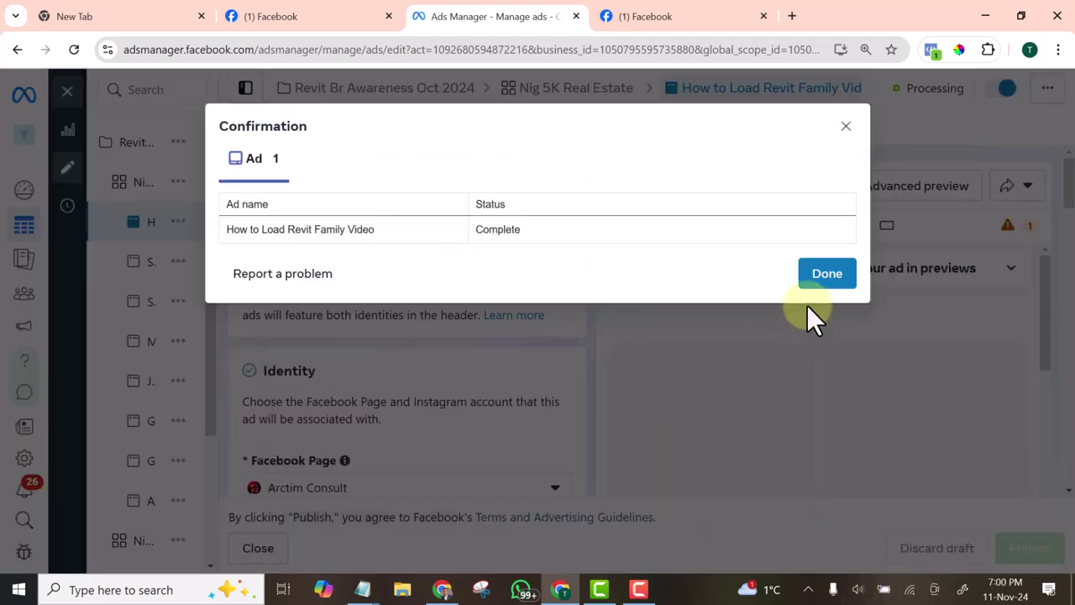
{"action": "left_click", "coordinate": [821, 274]}
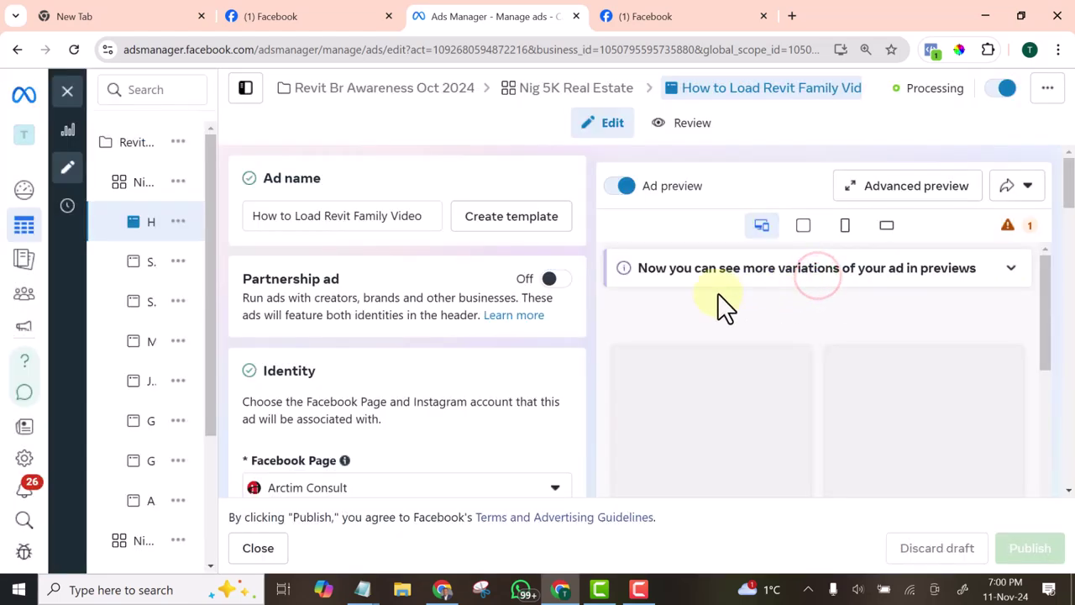
{"action": "left_click", "coordinate": [68, 89]}
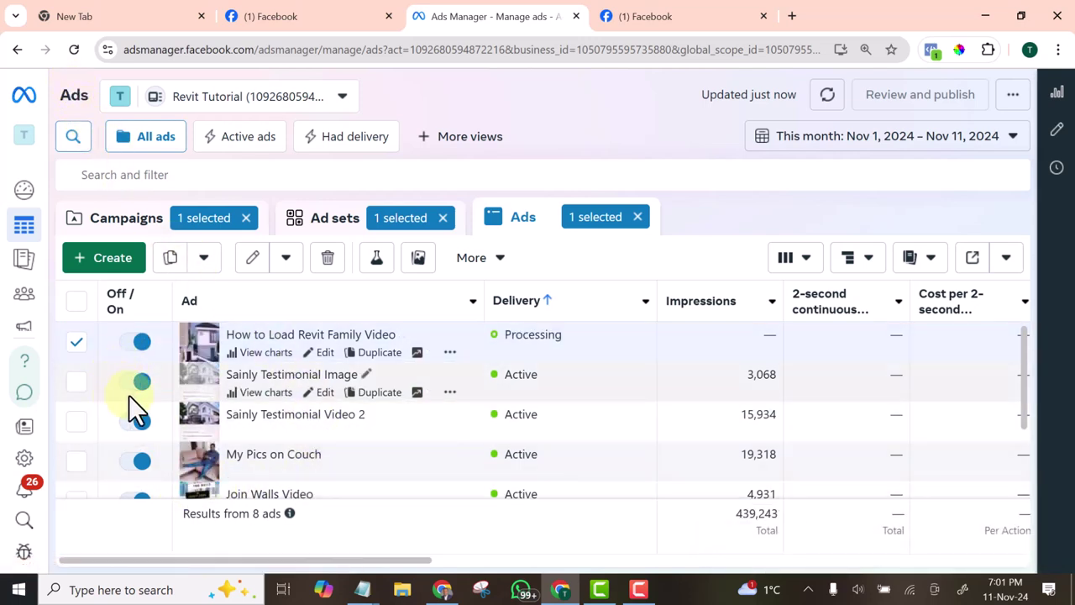
Step: Switch off the Sainly Testimonial, My Pics on Couch, Join Walls, Animation and Google ads Video ads
{"action": "left_click", "coordinate": [78, 340]}
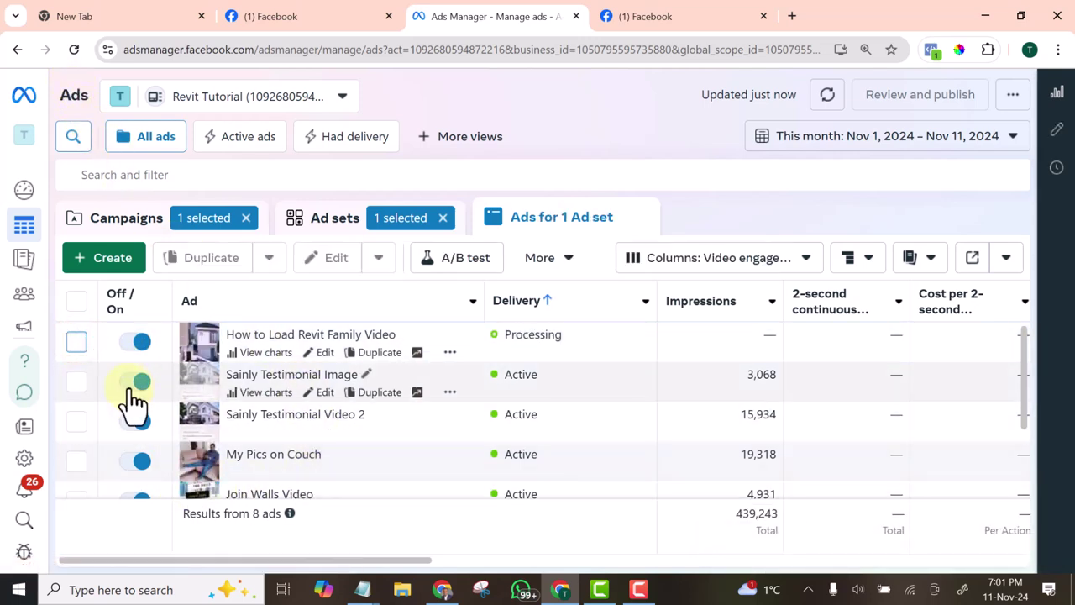
{"action": "left_click", "coordinate": [130, 383]}
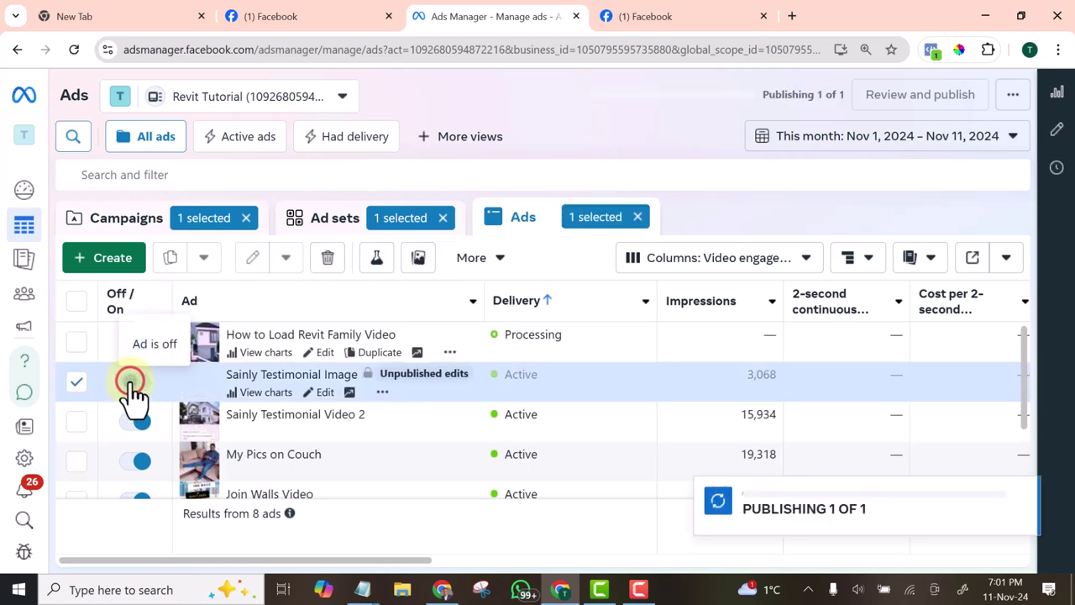
{"action": "left_click", "coordinate": [131, 423]}
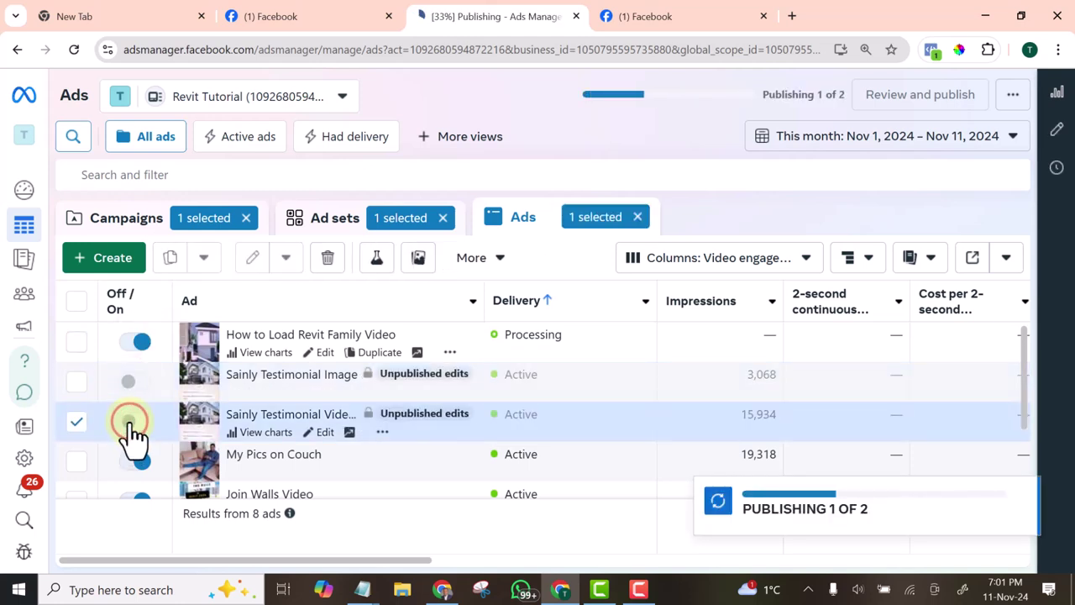
{"action": "left_click", "coordinate": [74, 423]}
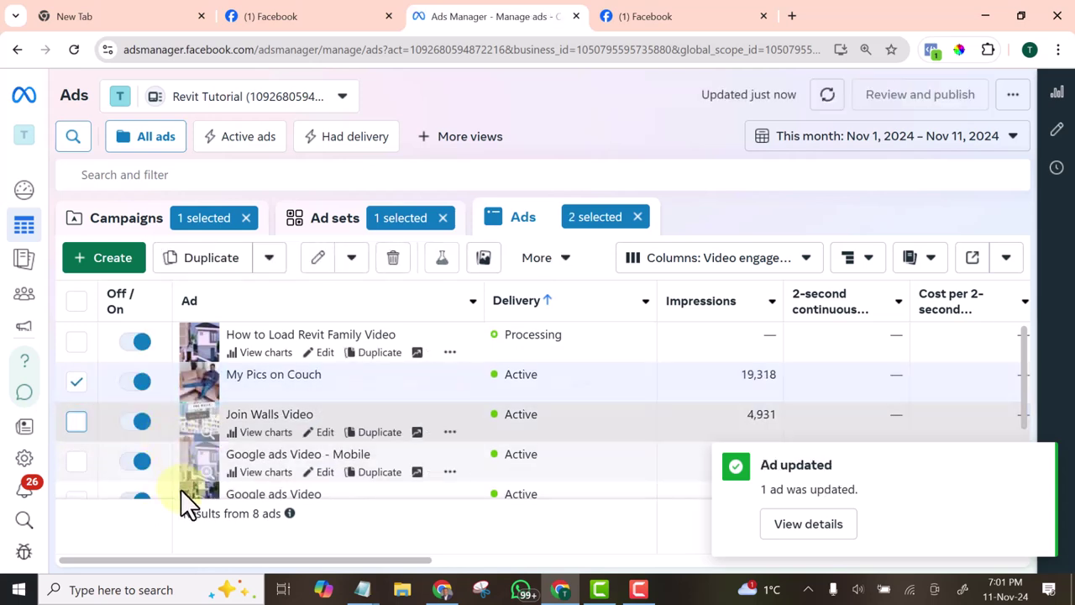
{"action": "left_click", "coordinate": [136, 382]}
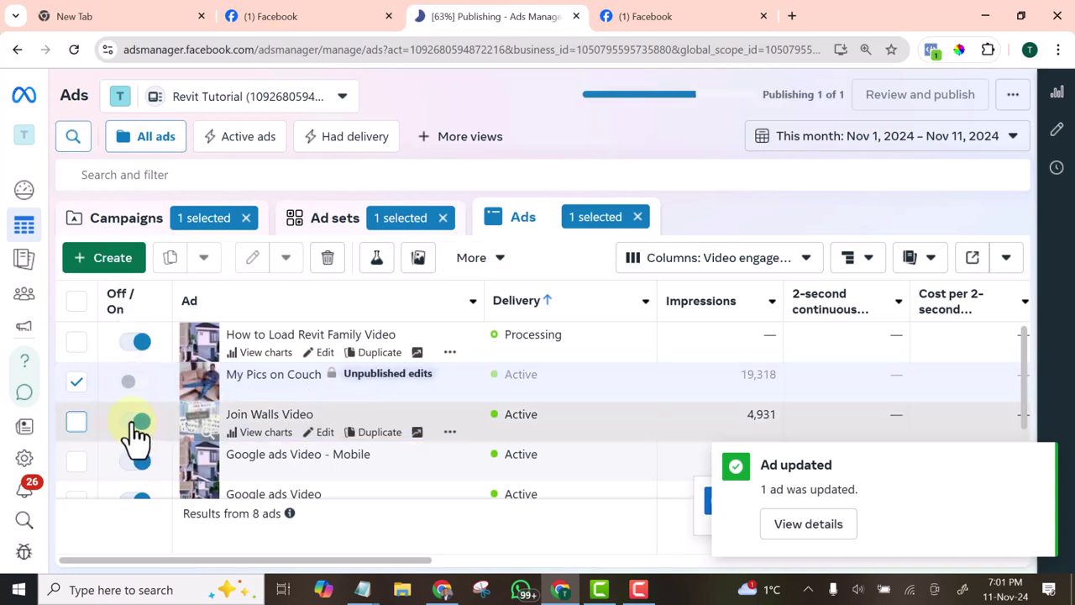
{"action": "left_click", "coordinate": [137, 424]}
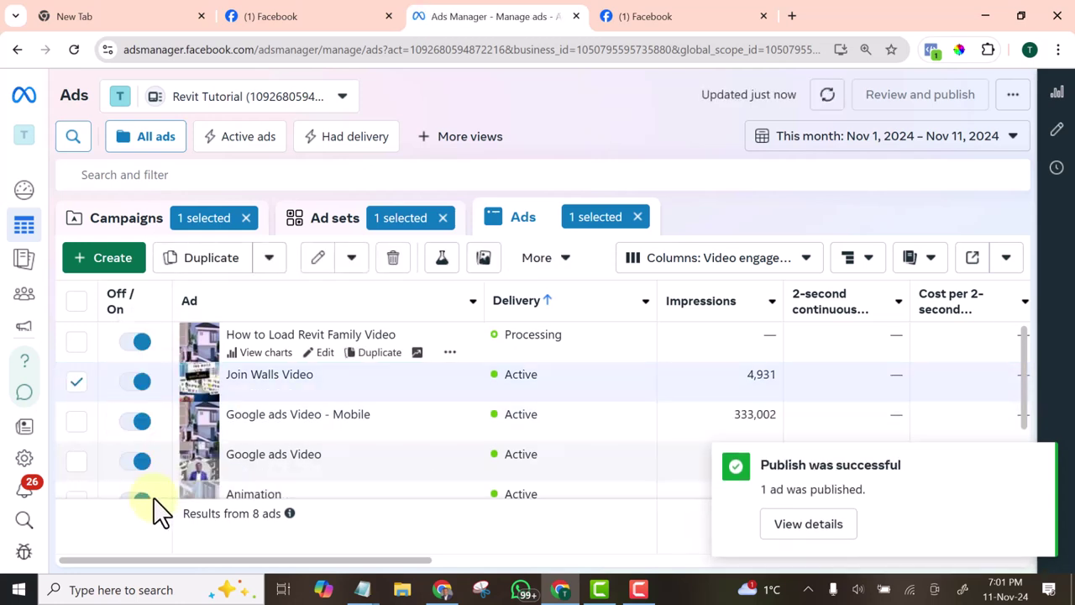
{"action": "left_click", "coordinate": [134, 422]}
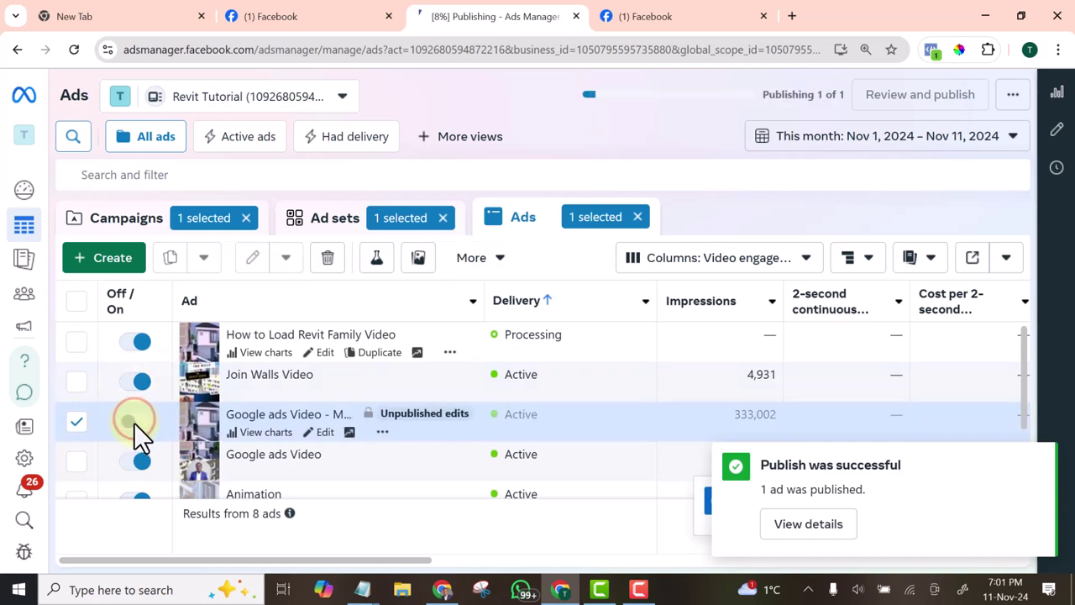
{"action": "left_click", "coordinate": [135, 464]}
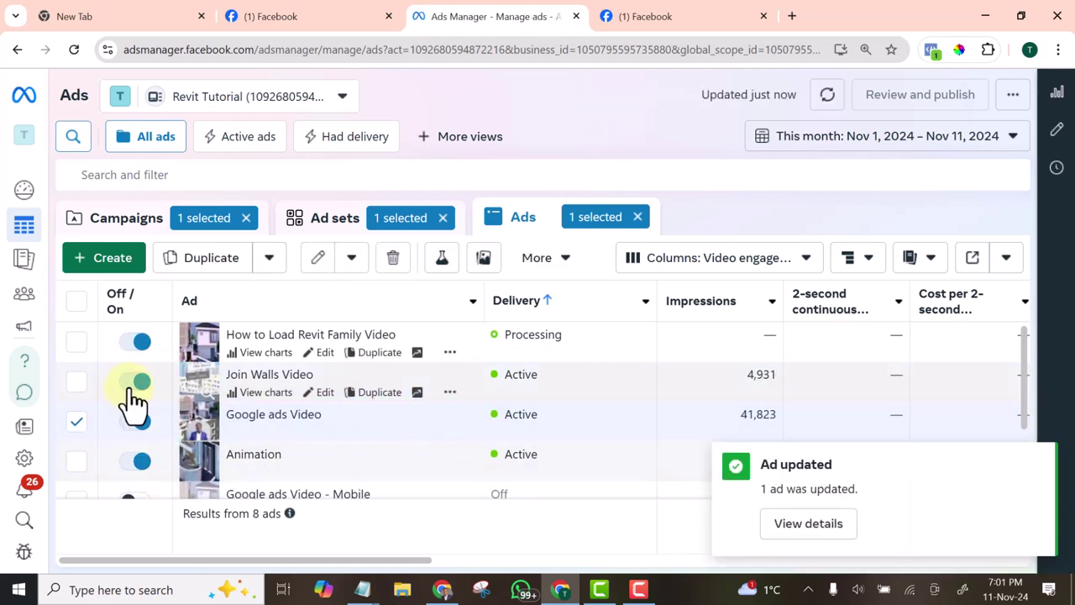
{"action": "left_click", "coordinate": [131, 383]}
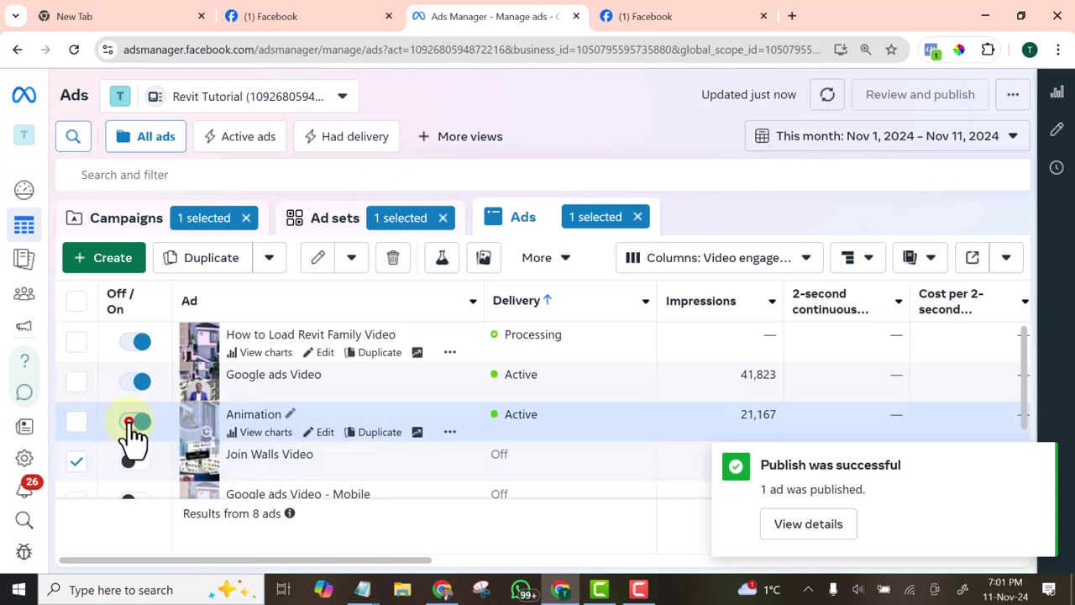
{"action": "left_click", "coordinate": [130, 420]}
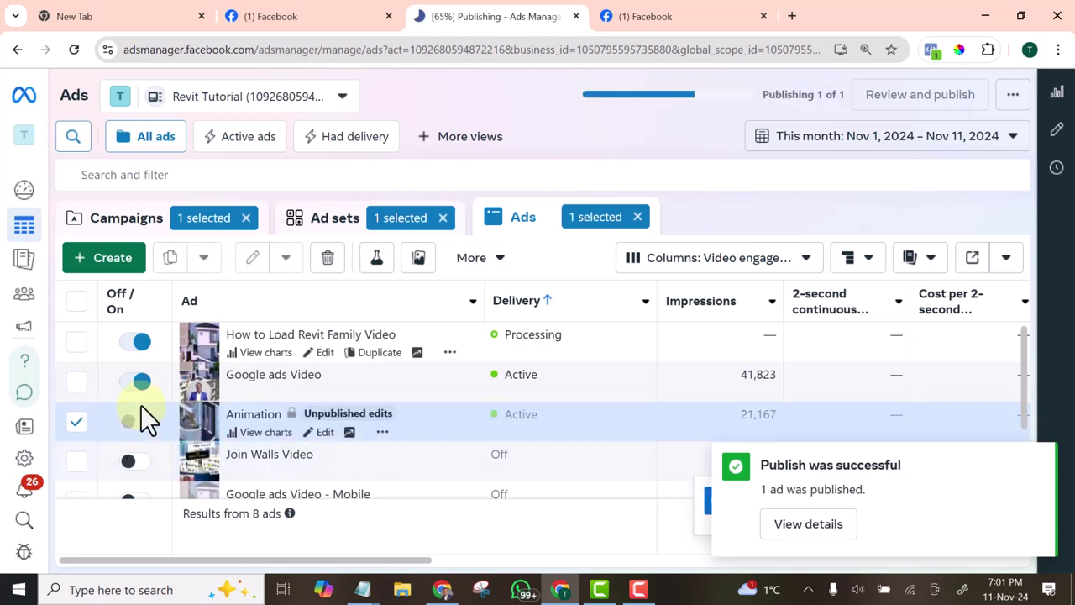
{"action": "left_click", "coordinate": [132, 377]}
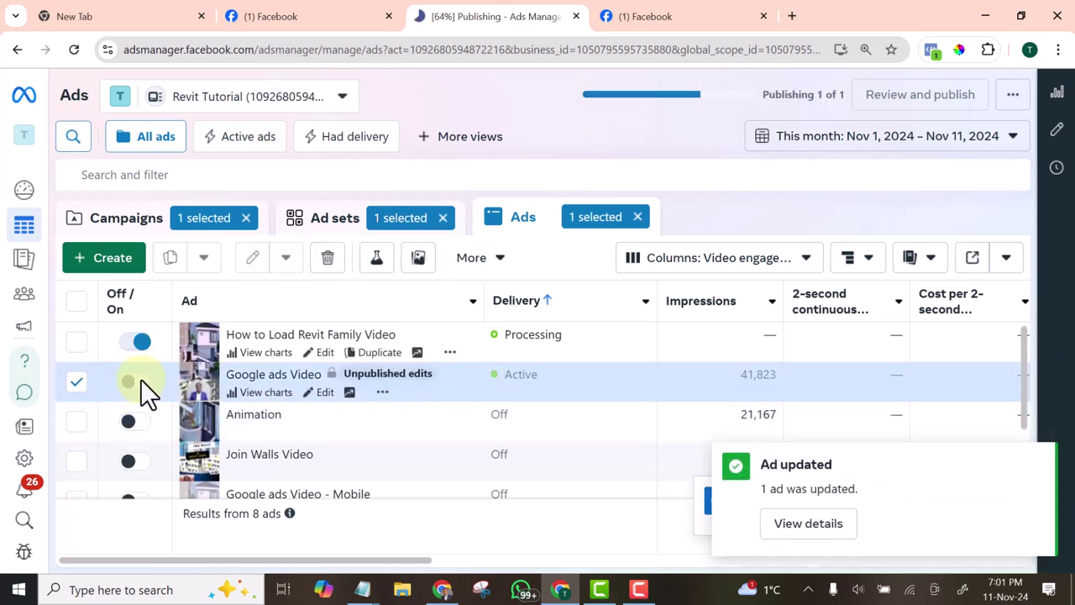
Step: Dismiss the update notice and clear the ad set and campaign filters to list all ads
{"action": "scroll", "coordinate": [218, 454], "scroll_direction": "down", "scroll_amount": 3}
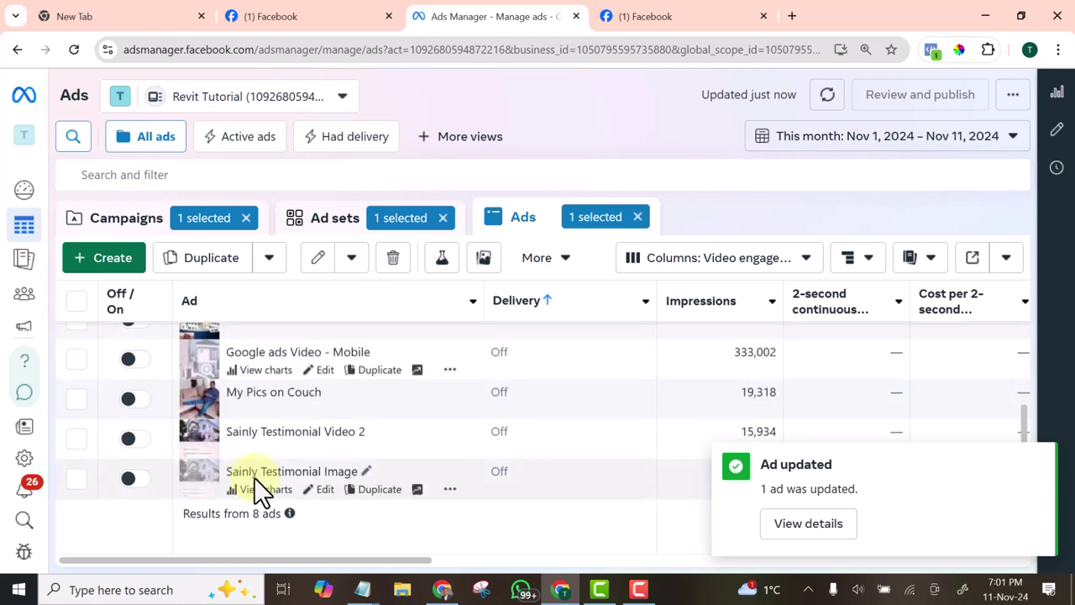
{"action": "scroll", "coordinate": [254, 477], "scroll_direction": "up", "scroll_amount": 3}
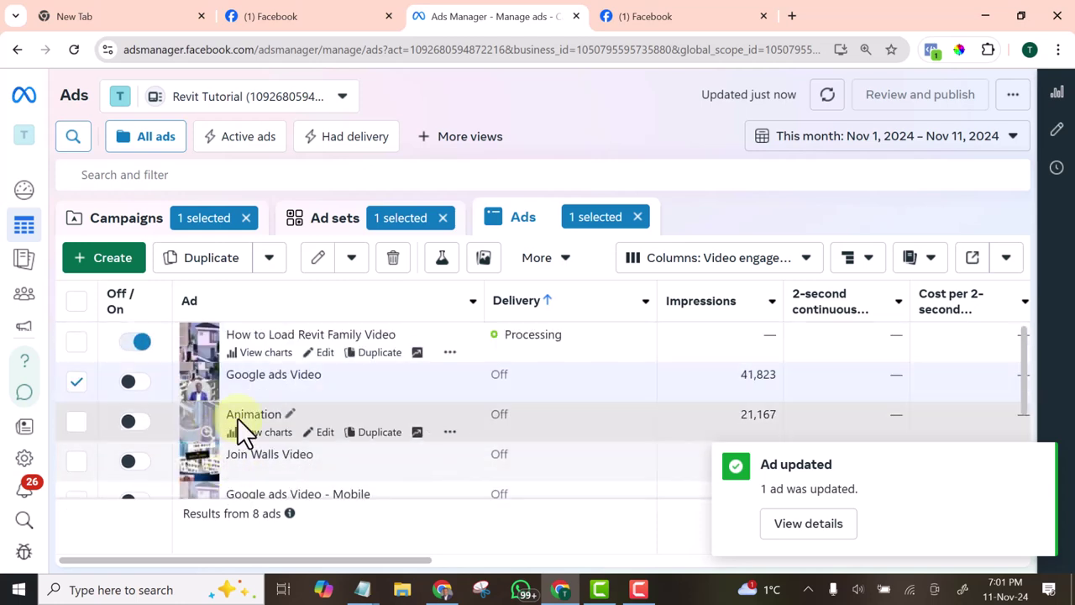
{"action": "left_click", "coordinate": [75, 382]}
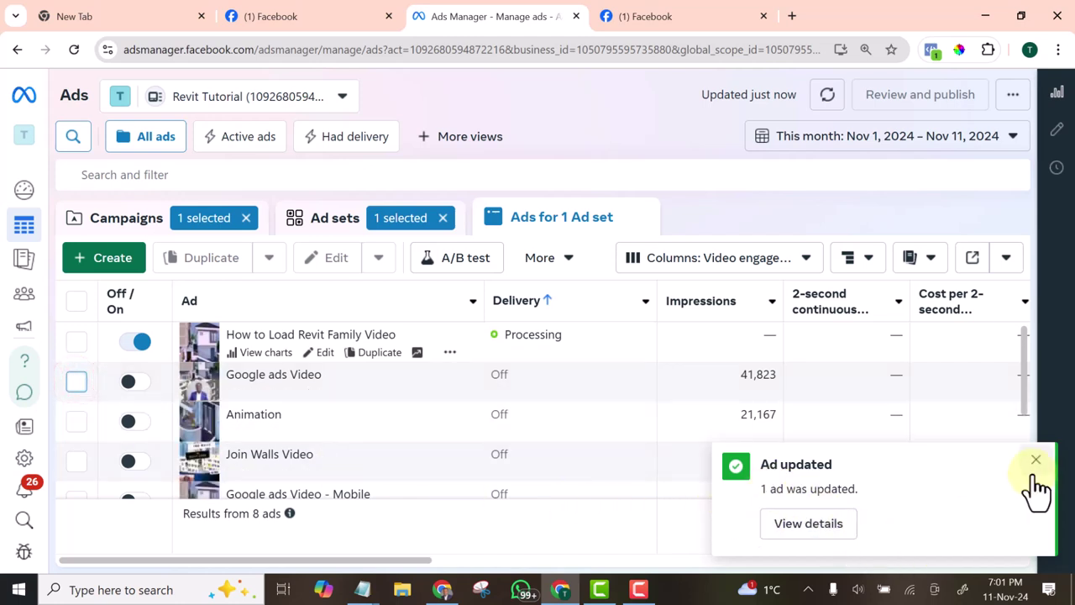
{"action": "left_click", "coordinate": [1037, 463]}
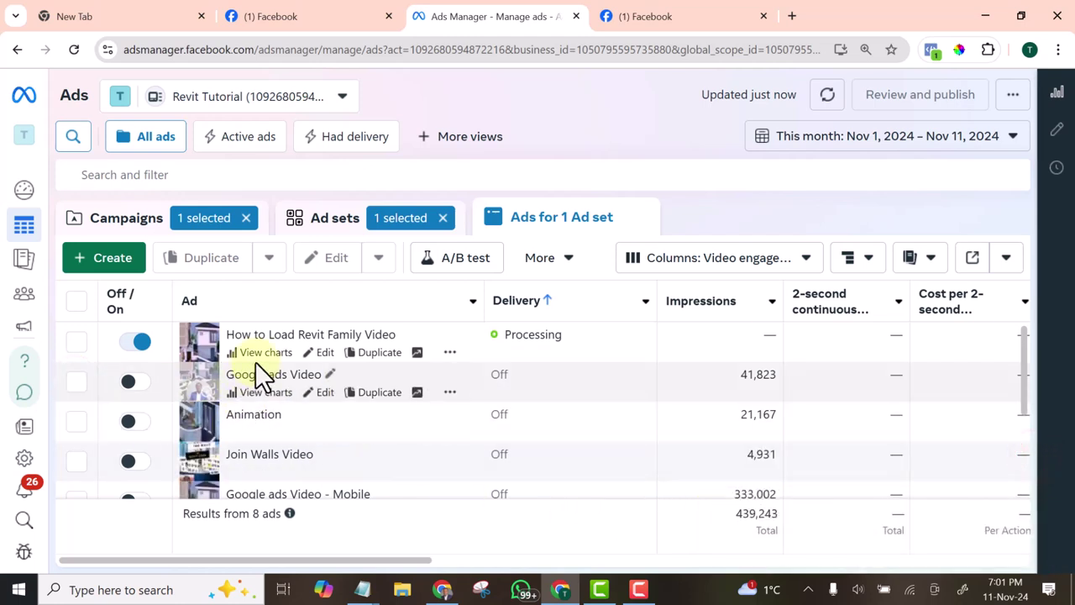
{"action": "left_click", "coordinate": [449, 217]}
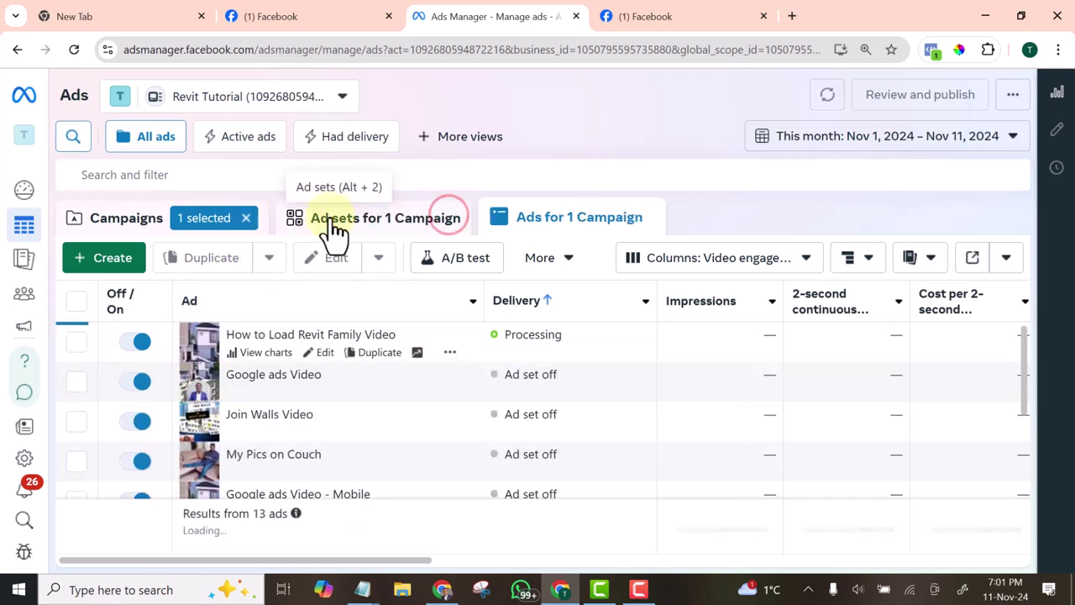
{"action": "left_click", "coordinate": [247, 217]}
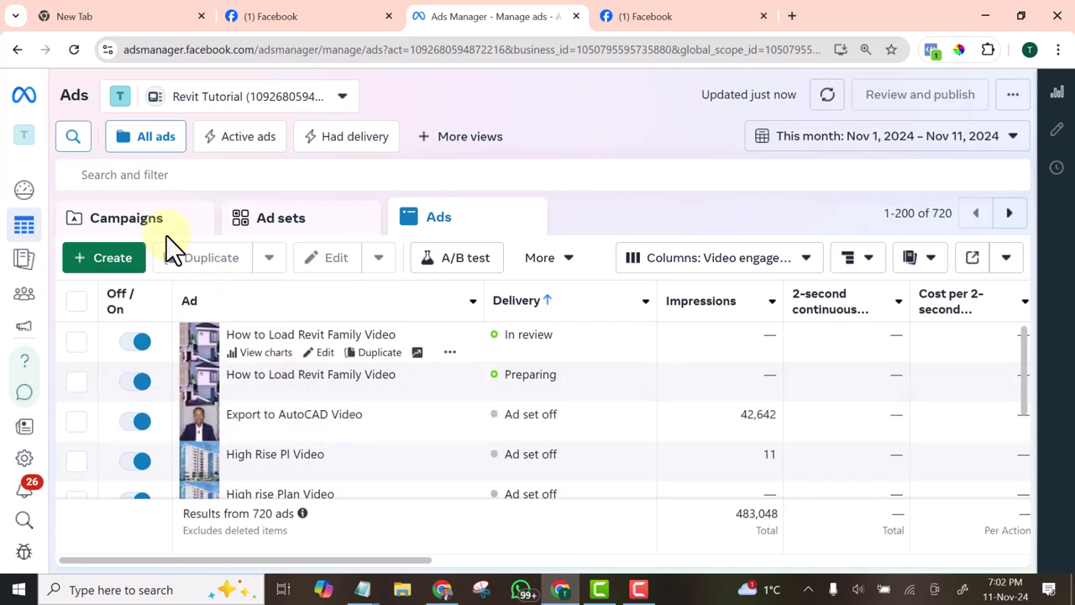
Step: In the How to Load Revit Family campaign, switch off the New Traffic Ad Set
{"action": "left_click", "coordinate": [183, 220]}
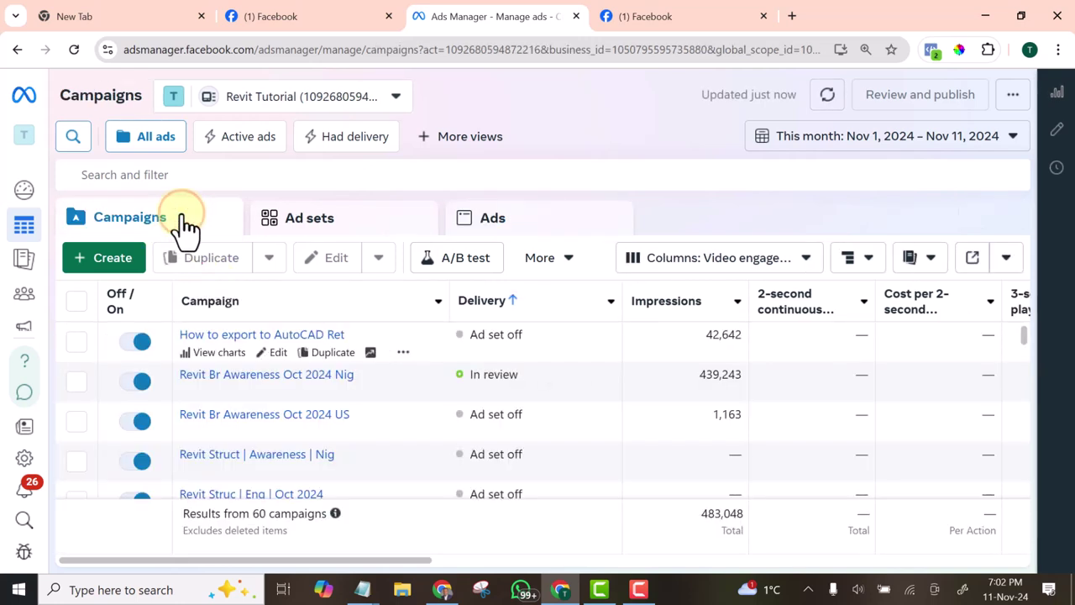
{"action": "scroll", "coordinate": [1034, 386], "scroll_direction": "down", "scroll_amount": 5}
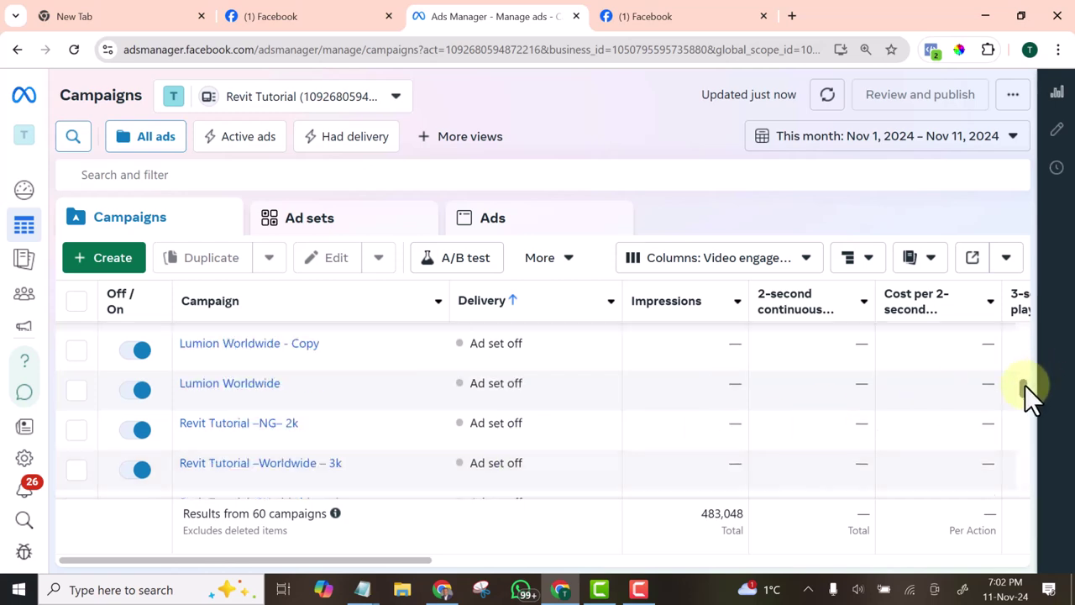
{"action": "left_click_drag", "start_coordinate": [1025, 385], "coordinate": [1032, 406]}
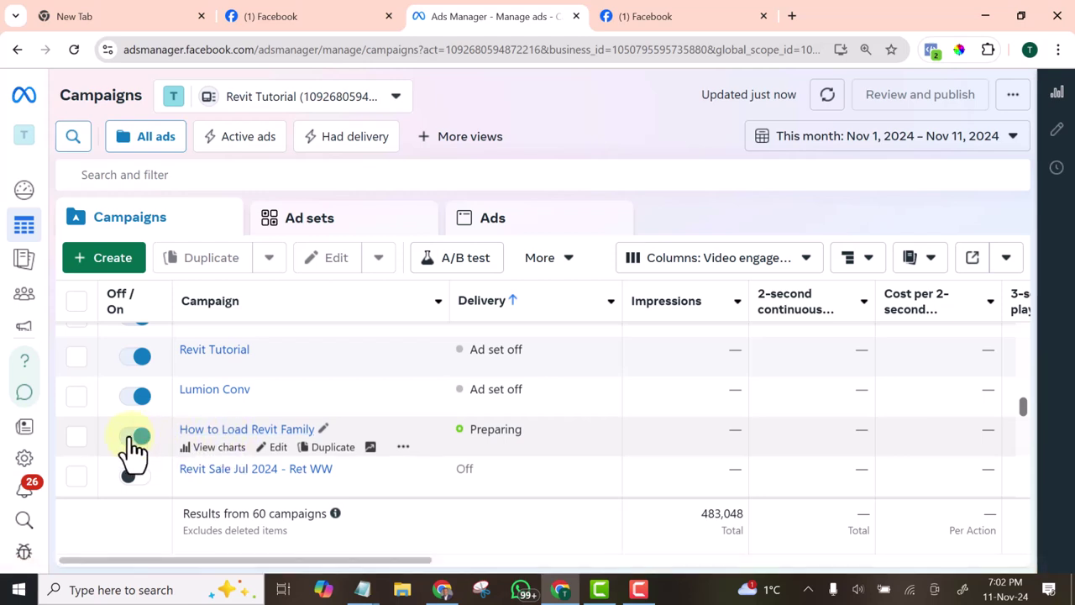
{"action": "left_click", "coordinate": [215, 432]}
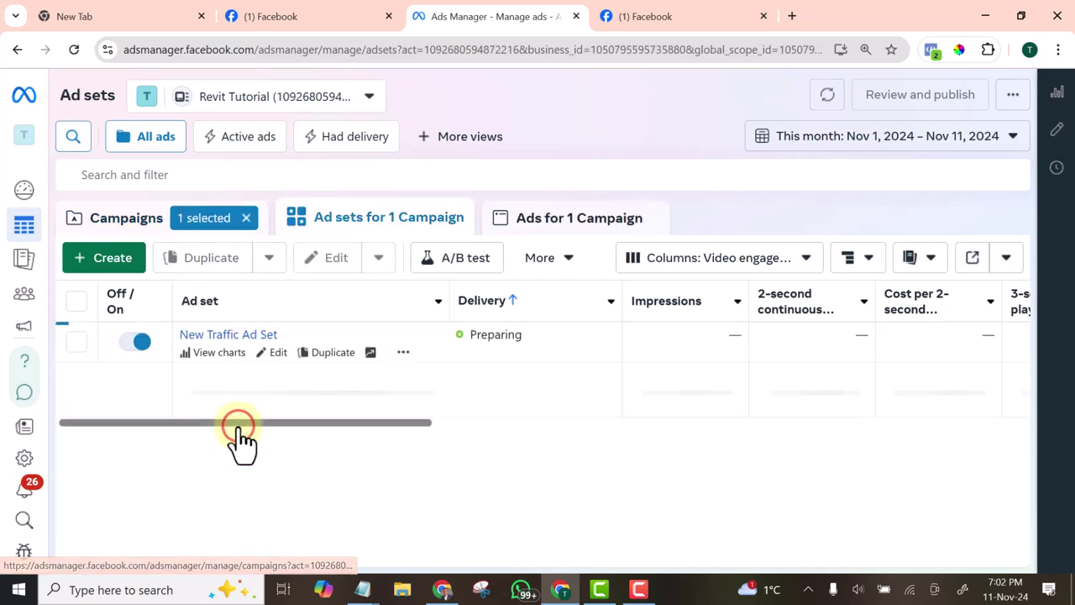
{"action": "left_click", "coordinate": [127, 352]}
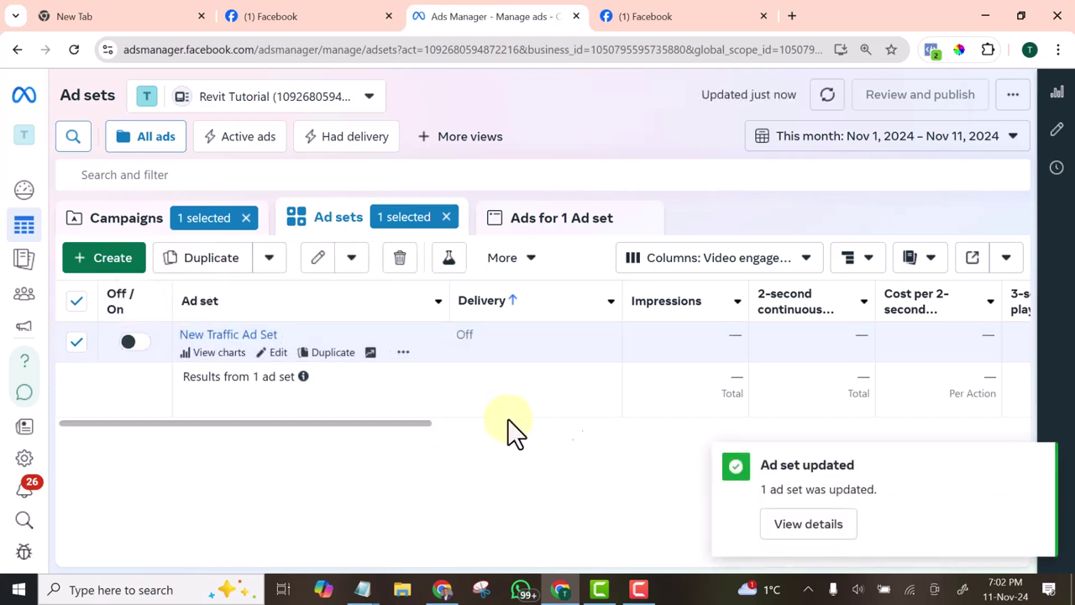
{"action": "left_click", "coordinate": [1040, 462]}
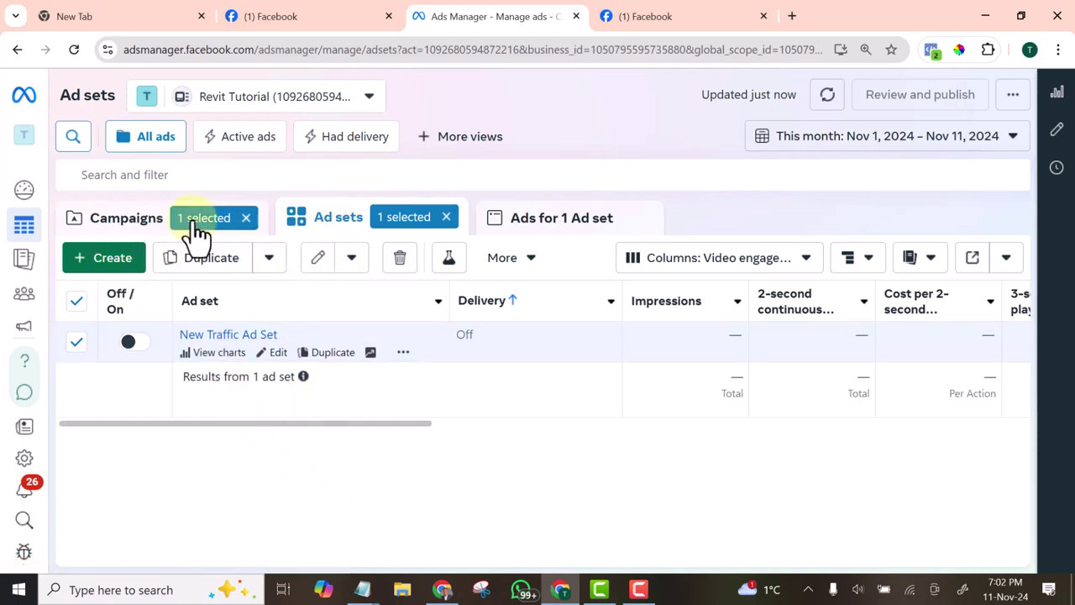
Step: Deselect the New Traffic Ad Set and return to the full Campaigns list
{"action": "left_click", "coordinate": [77, 304]}
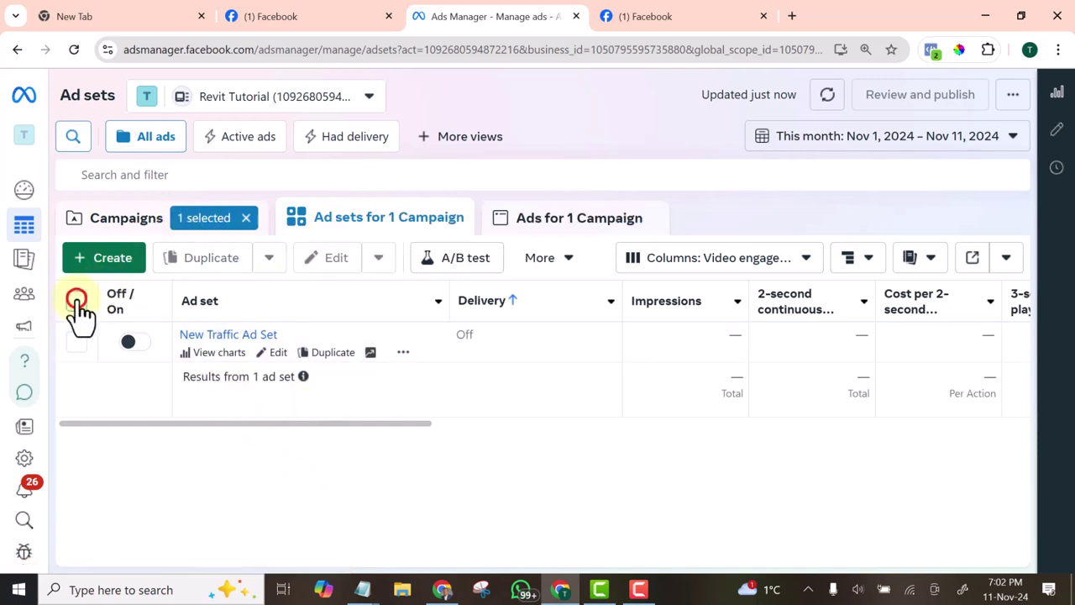
{"action": "left_click", "coordinate": [152, 222]}
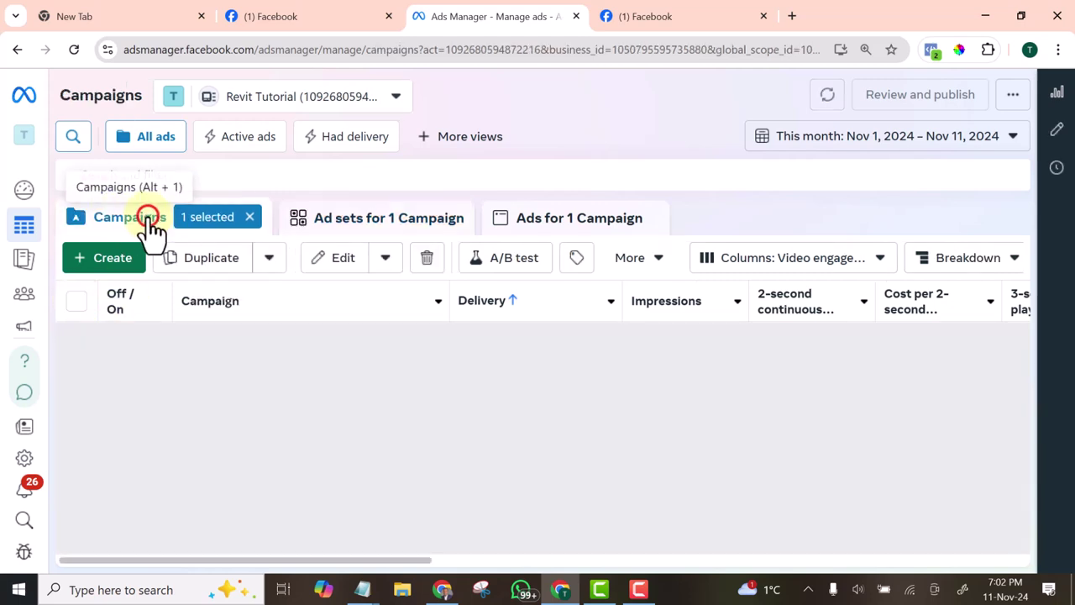
{"action": "scroll", "coordinate": [317, 424], "scroll_direction": "down", "scroll_amount": 5}
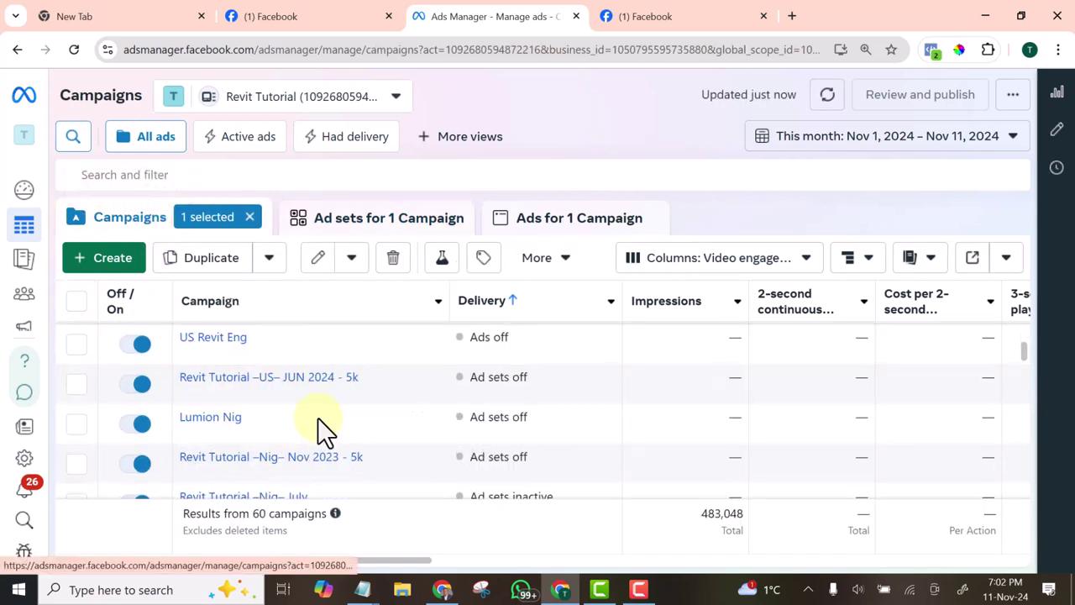
{"action": "scroll", "coordinate": [318, 425], "scroll_direction": "up", "scroll_amount": 5}
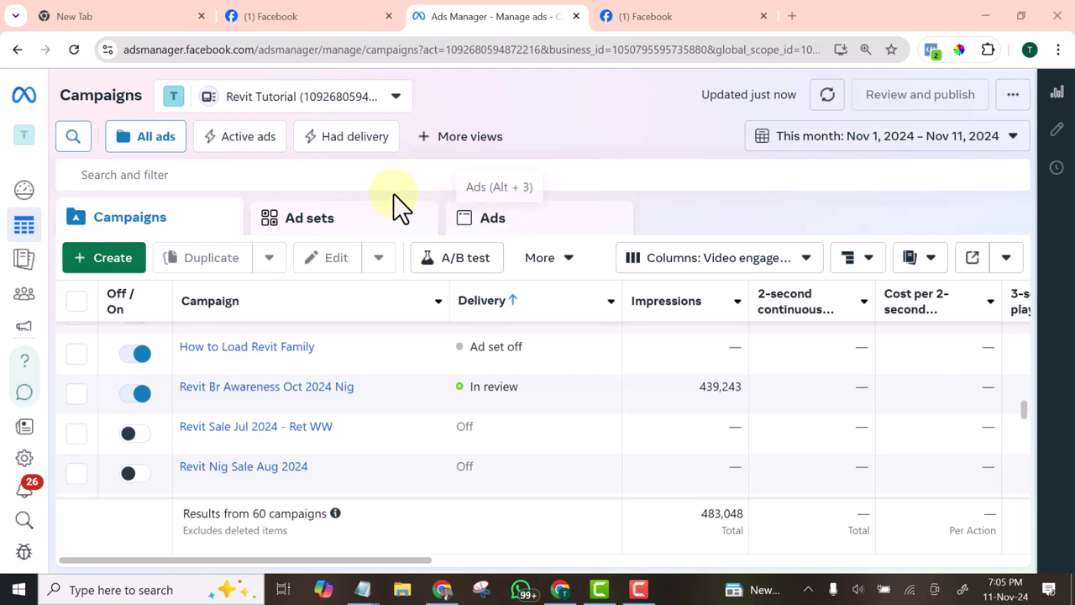
Step: On the Audiences page, start a Custom audience with Video as its source
{"action": "mouse_move", "coordinate": [48, 324]}
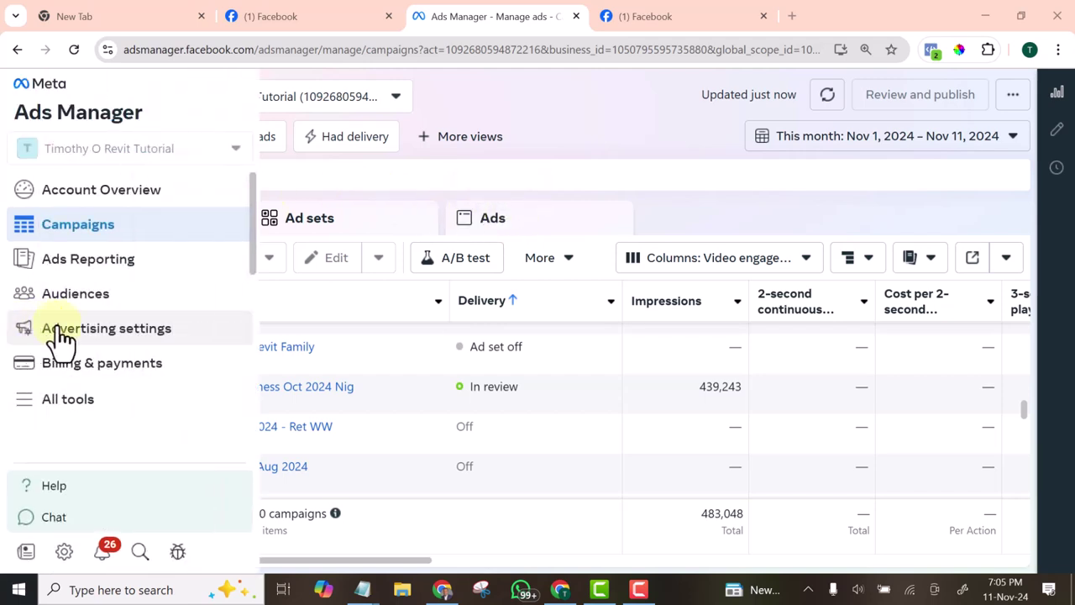
{"action": "left_click", "coordinate": [75, 296]}
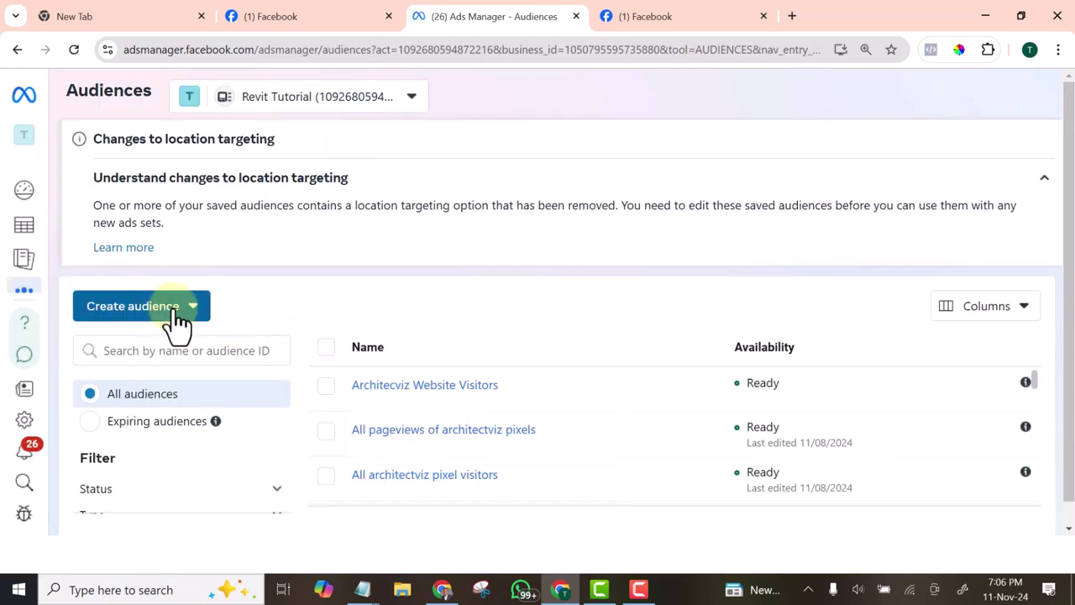
{"action": "left_click", "coordinate": [174, 307]}
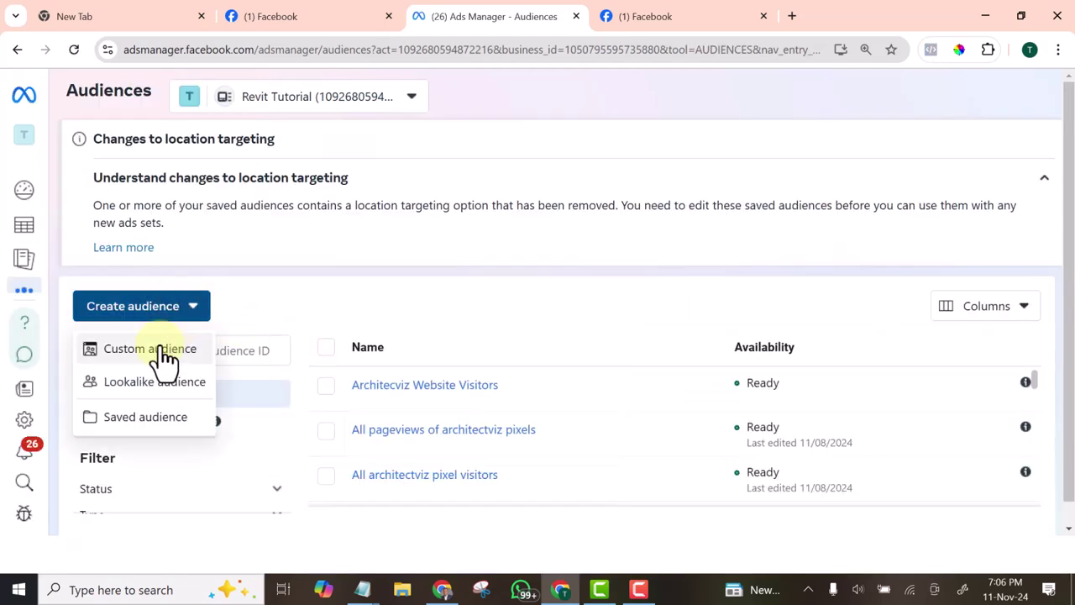
{"action": "left_click", "coordinate": [158, 350]}
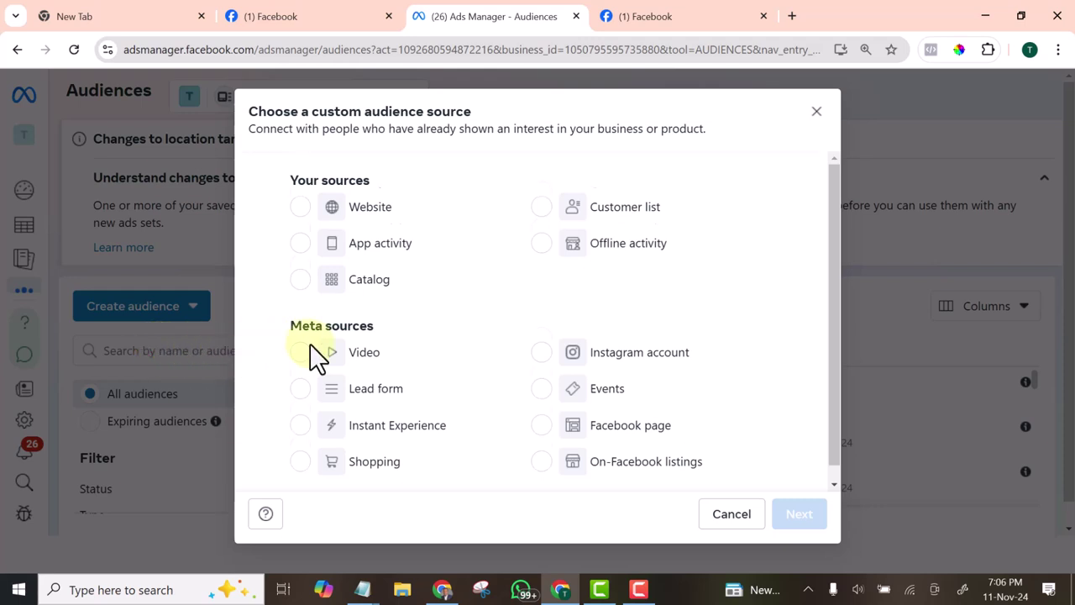
{"action": "scroll", "coordinate": [310, 345], "scroll_direction": "down", "scroll_amount": 1}
{"action": "left_click", "coordinate": [298, 337]}
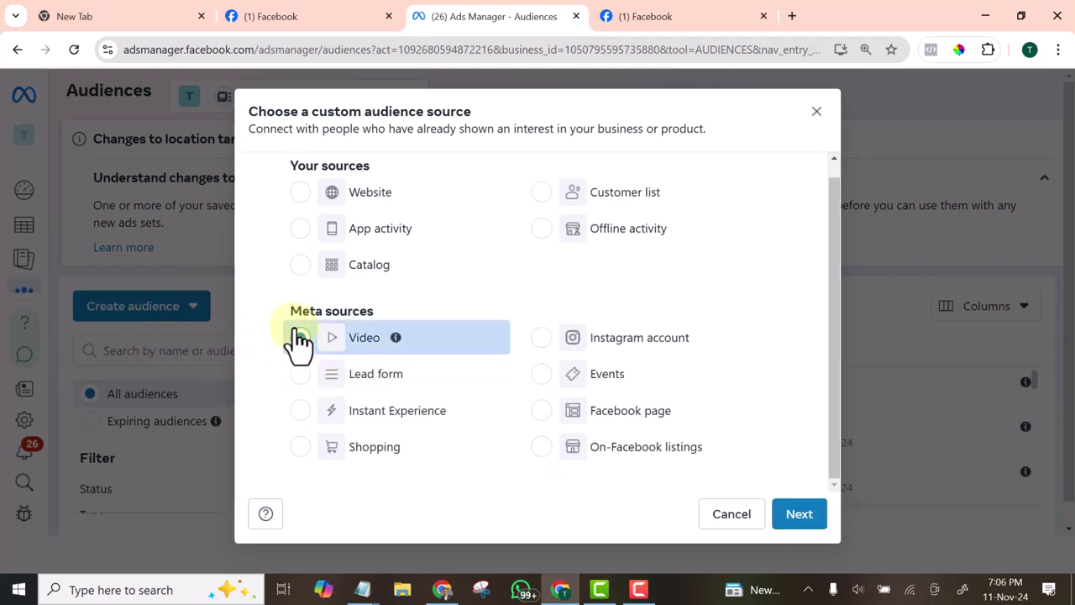
{"action": "left_click", "coordinate": [799, 514]}
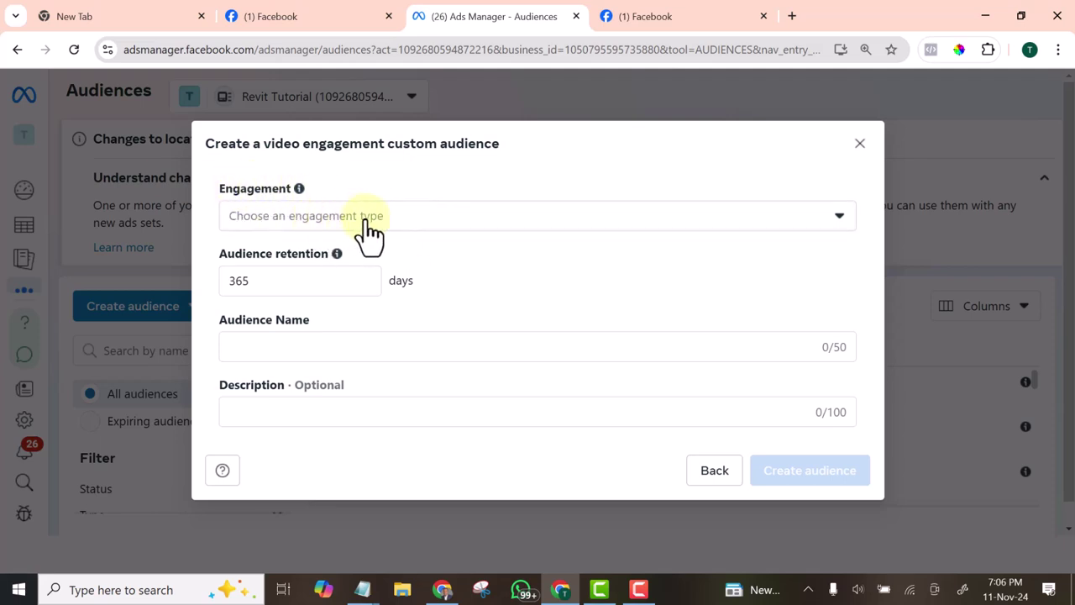
Step: Set Engagement to people who viewed at least 50% of the video and open the video picker
{"action": "left_click", "coordinate": [391, 223]}
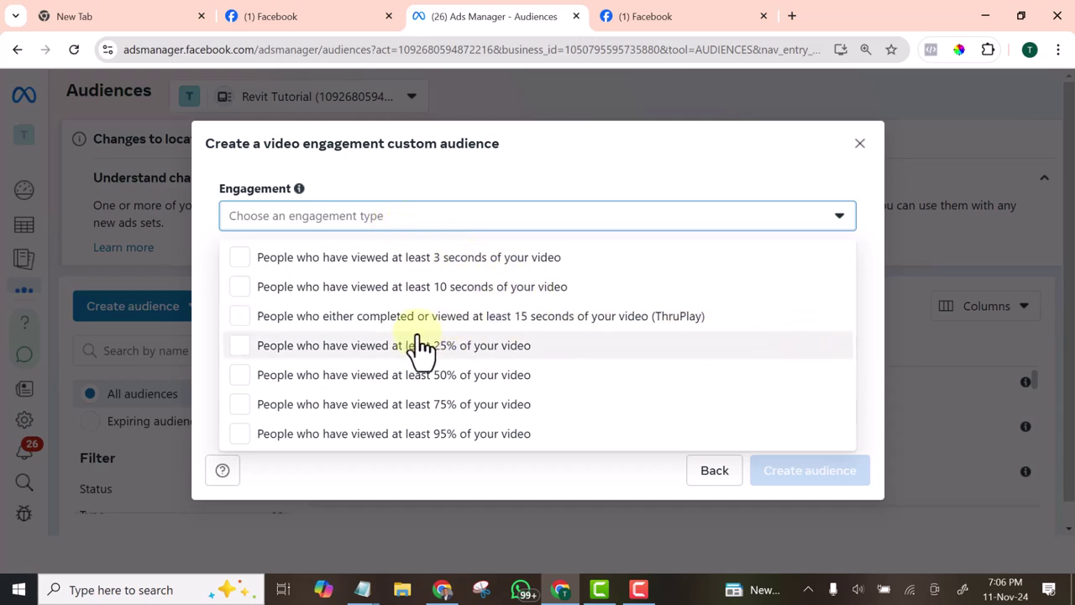
{"action": "left_click", "coordinate": [241, 374]}
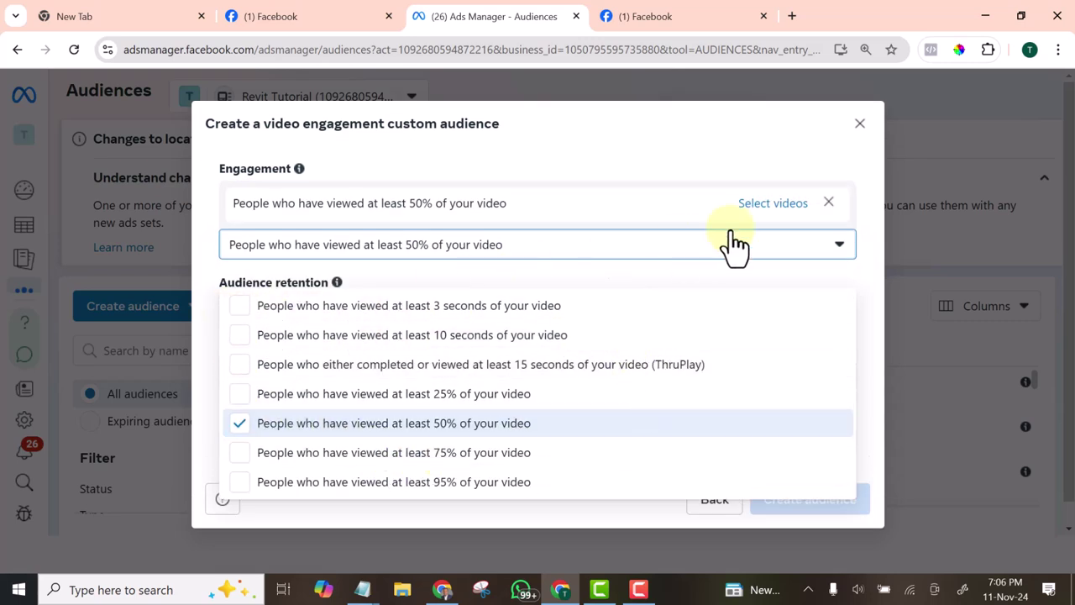
{"action": "left_click", "coordinate": [773, 205]}
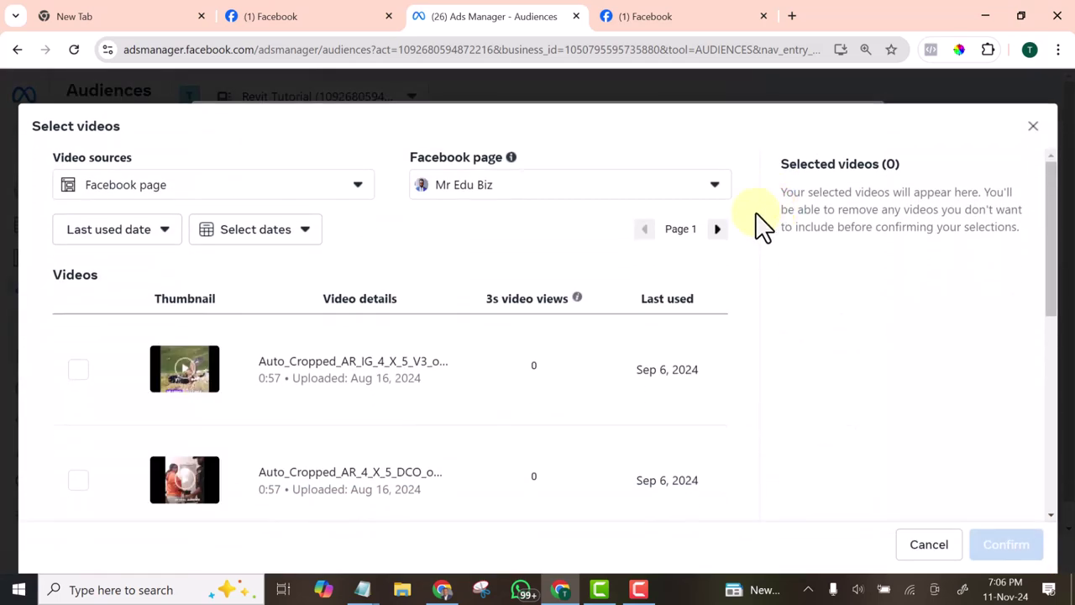
Step: Pick the 'How to Load Revit family into Revit' video and confirm it
{"action": "left_click", "coordinate": [301, 186]}
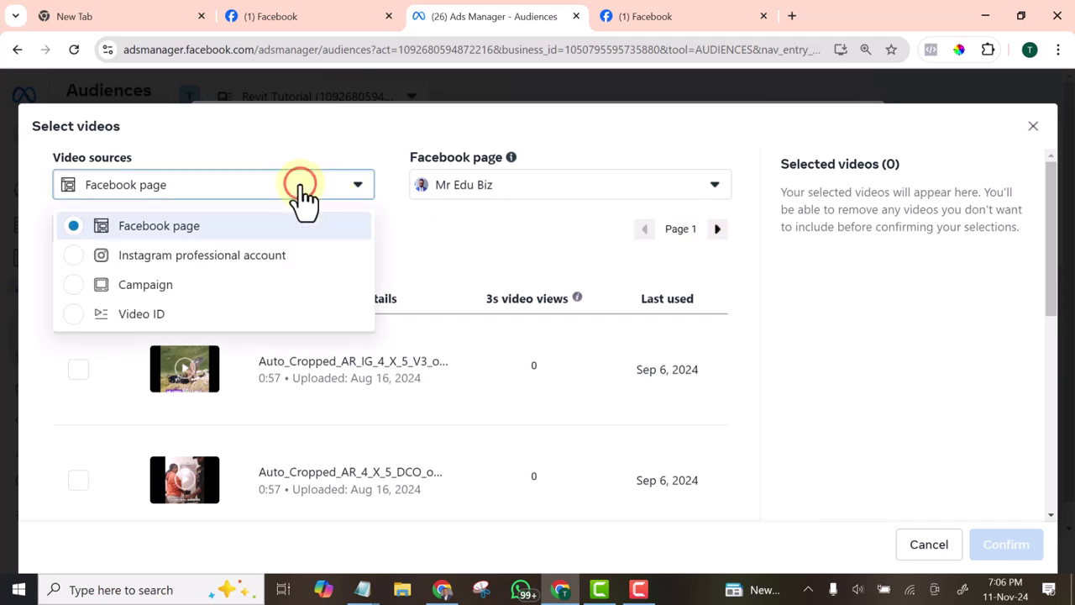
{"action": "left_click", "coordinate": [301, 185]}
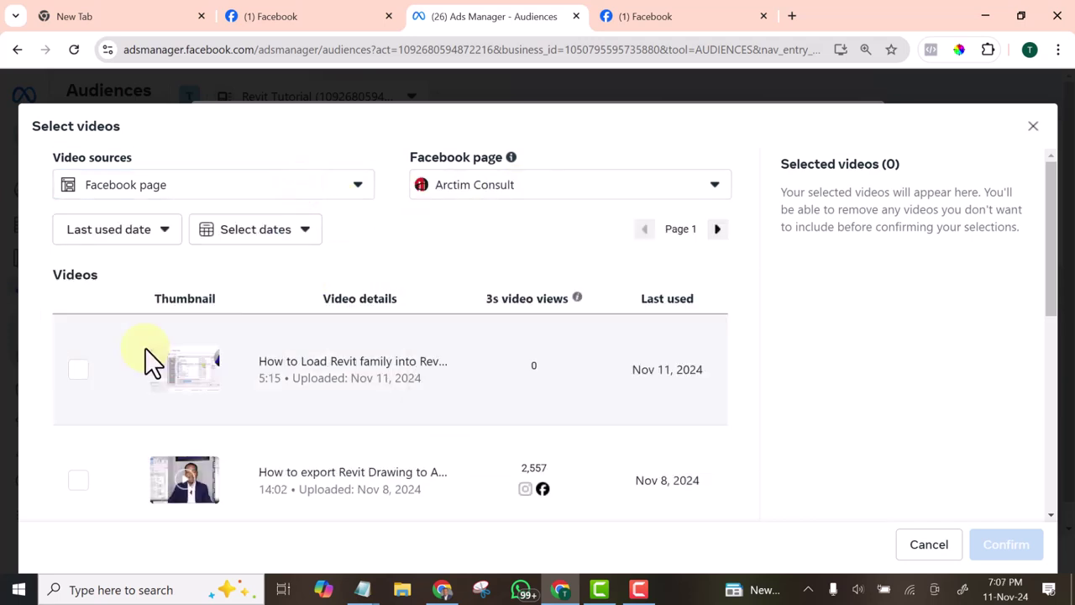
{"action": "left_click", "coordinate": [78, 372]}
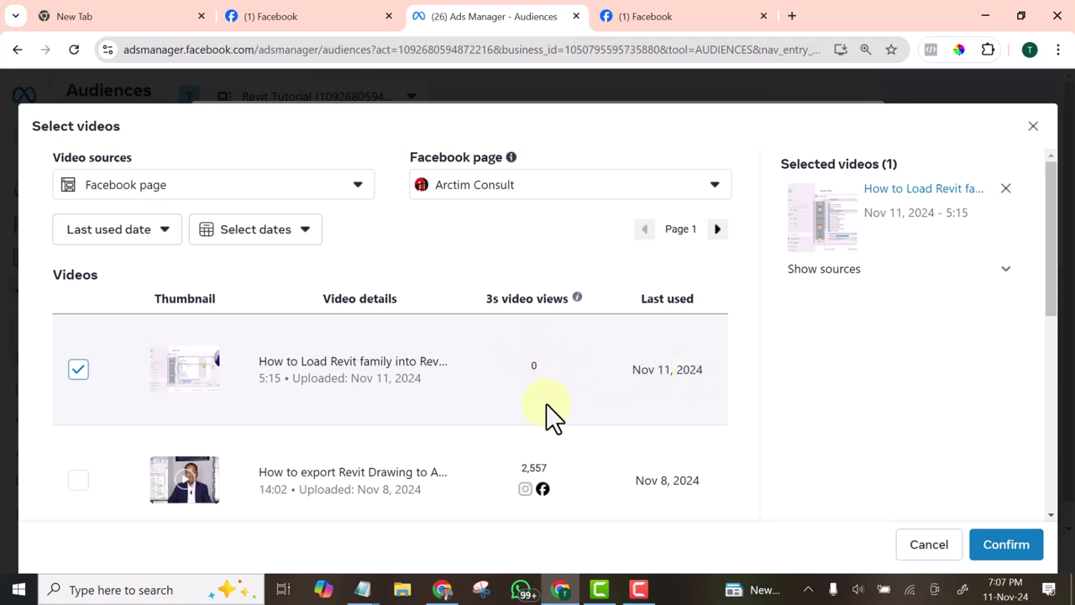
{"action": "left_click", "coordinate": [1005, 547]}
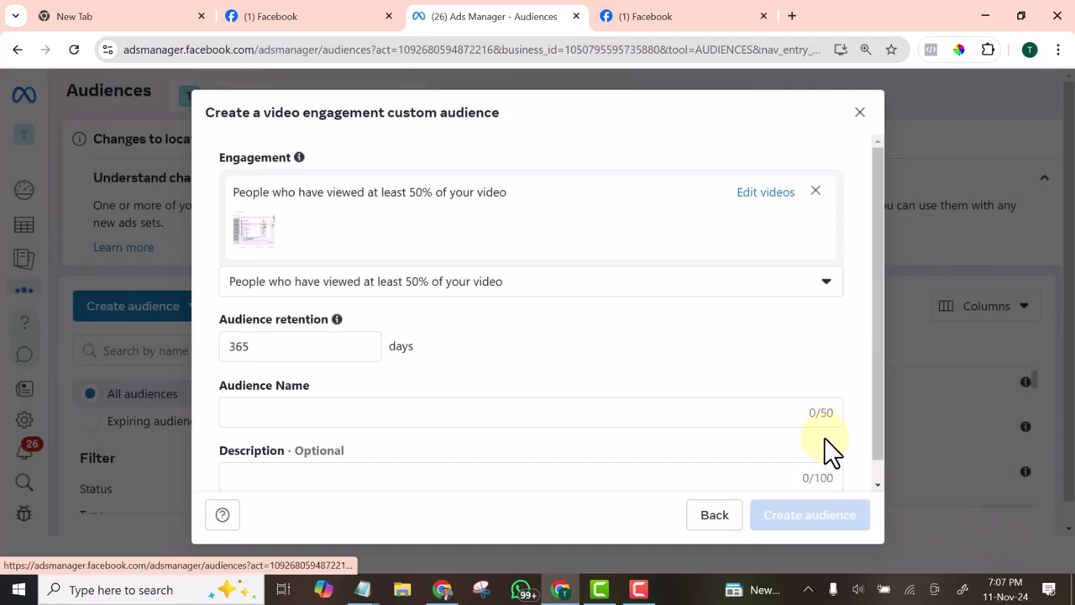
Step: Name the audience 'Those who watched Load Revit Family to 50 Percent' and create it
{"action": "left_click_drag", "start_coordinate": [880, 313], "coordinate": [873, 375]}
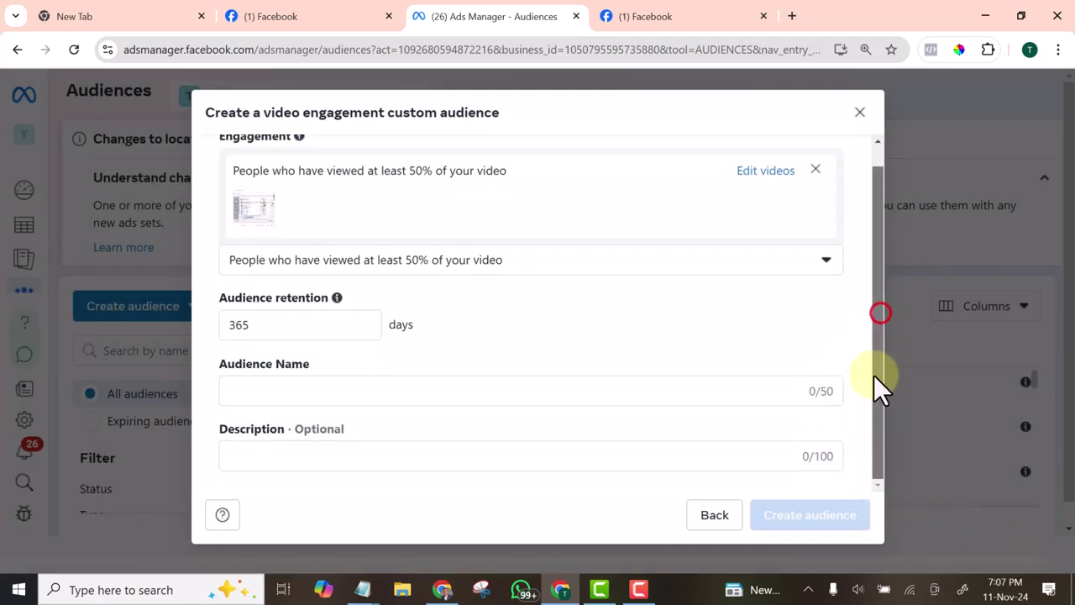
{"action": "left_click", "coordinate": [264, 388]}
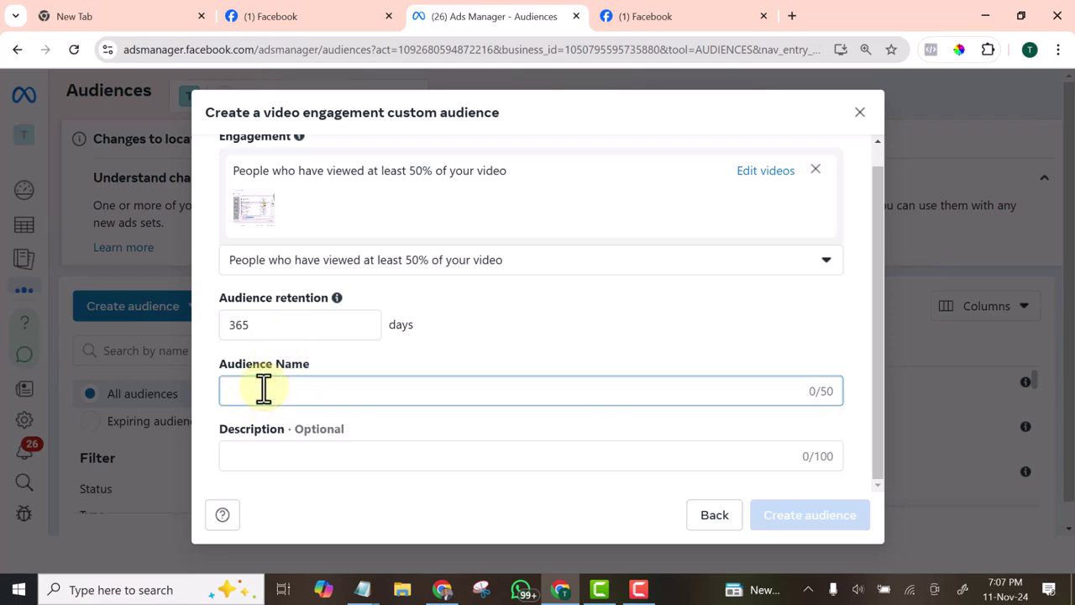
{"action": "type", "text": "Those who"}
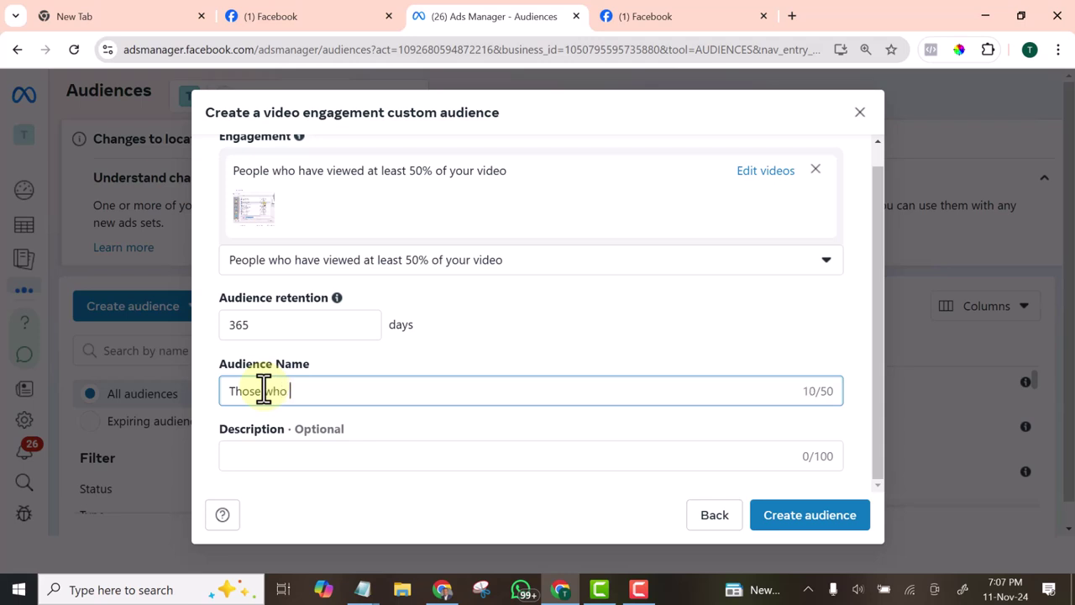
{"action": "type", "text": " watc"}
{"action": "type", "text": "hed LOad"}
{"action": "key", "text": "BackSpace"}
{"action": "key", "text": "BackSpace"}
{"action": "key", "text": "BackSpace"}
{"action": "type", "text": "oad Revit"}
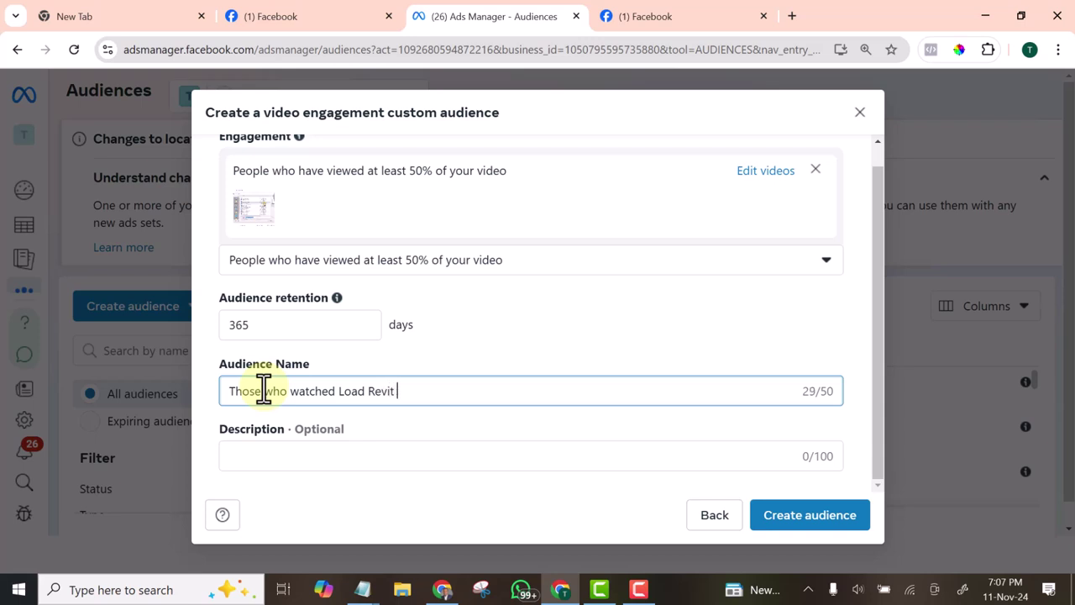
{"action": "type", "text": " Family to 50 Per"}
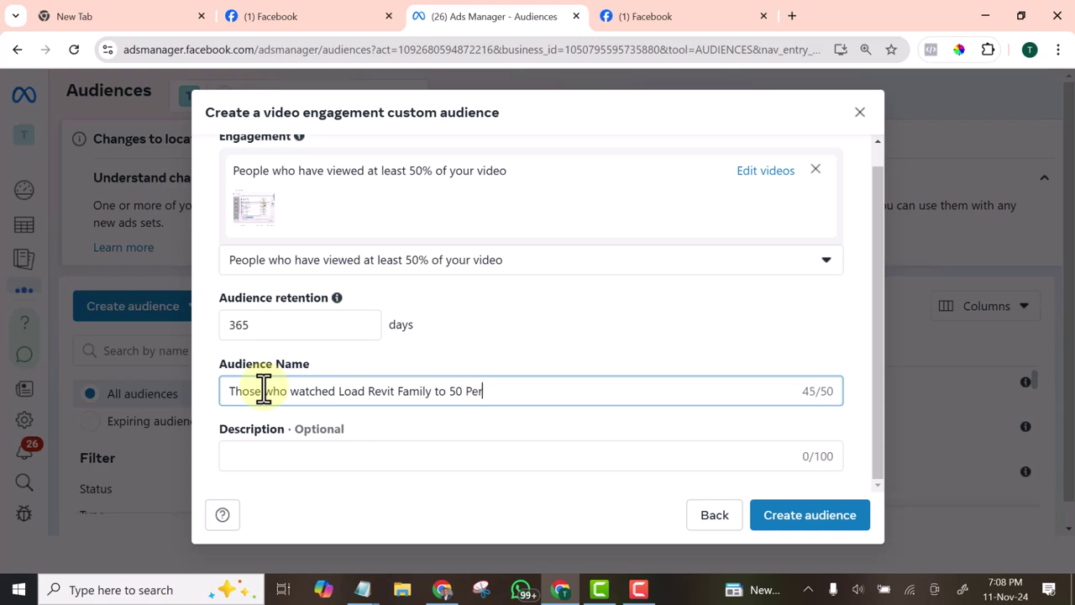
{"action": "type", "text": "cent"}
{"action": "scroll", "coordinate": [552, 317], "scroll_direction": "up", "scroll_amount": 1}
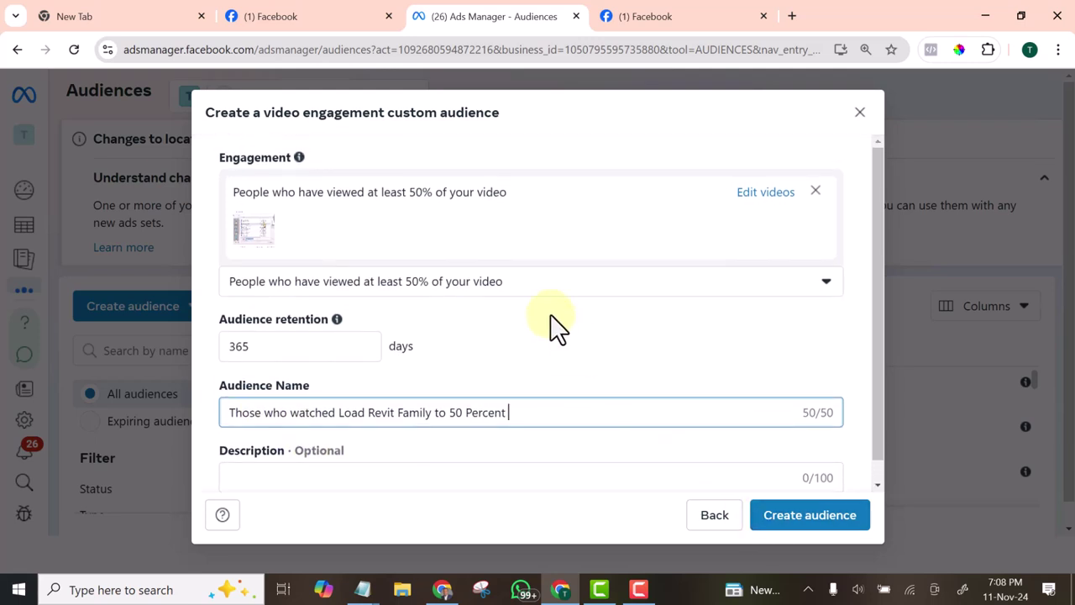
{"action": "scroll", "coordinate": [557, 336], "scroll_direction": "down", "scroll_amount": 1}
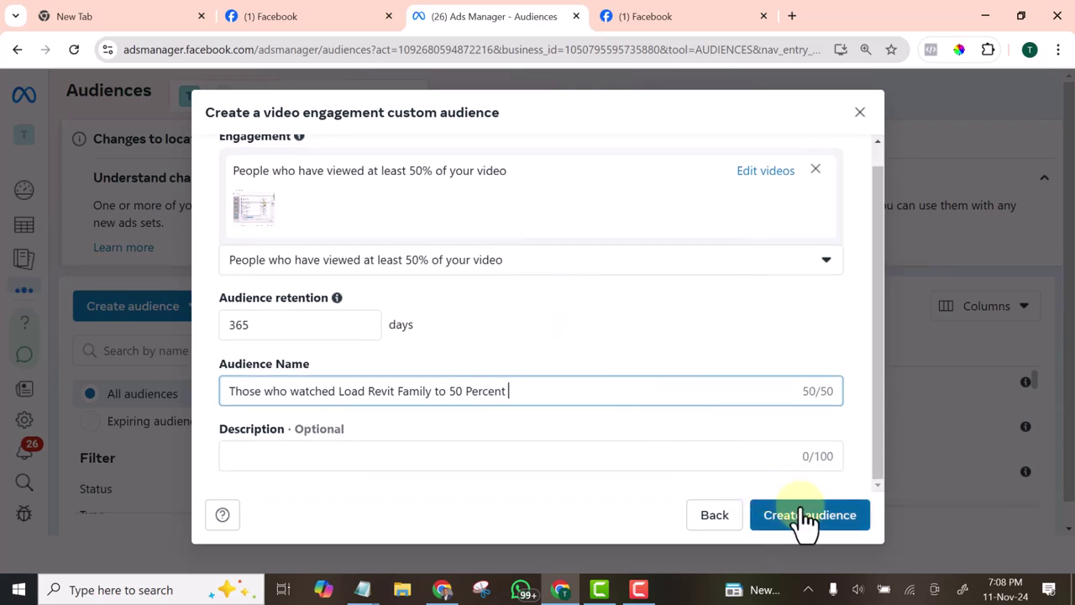
{"action": "left_click", "coordinate": [805, 517]}
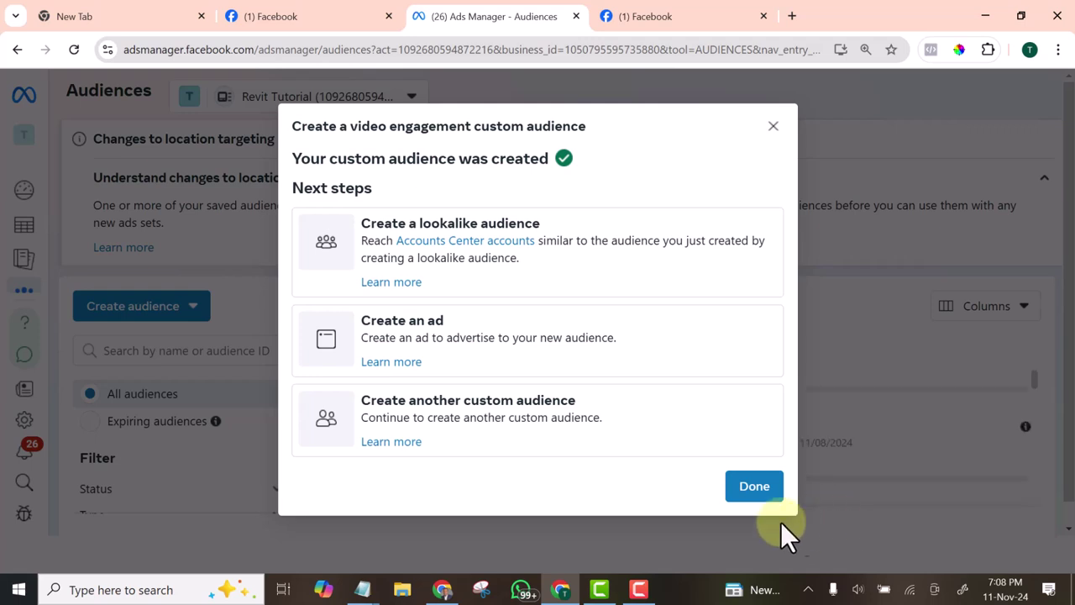
Step: Finish the 50% audience, discard the stray empty form, and begin another custom audience
{"action": "left_click", "coordinate": [758, 497]}
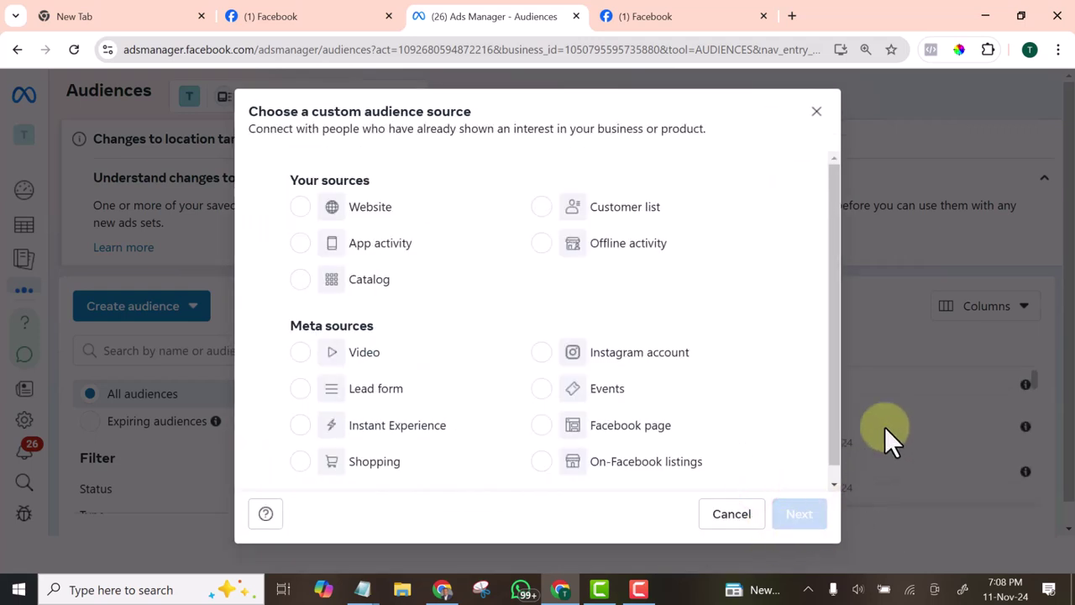
{"action": "left_click", "coordinate": [302, 354]}
{"action": "left_click", "coordinate": [805, 514]}
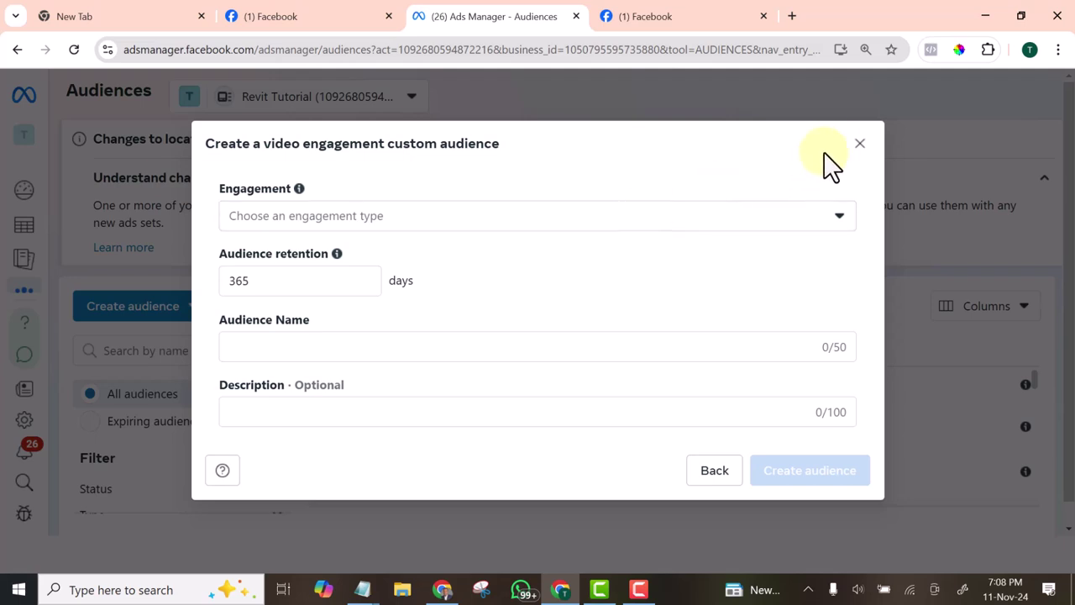
{"action": "left_click", "coordinate": [859, 143]}
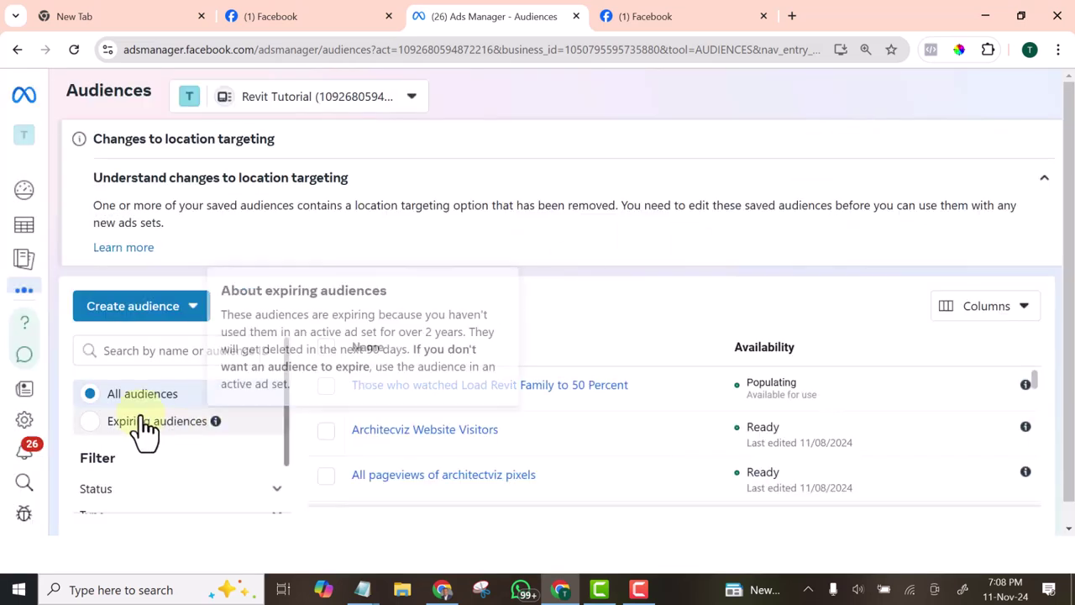
{"action": "left_click", "coordinate": [158, 309]}
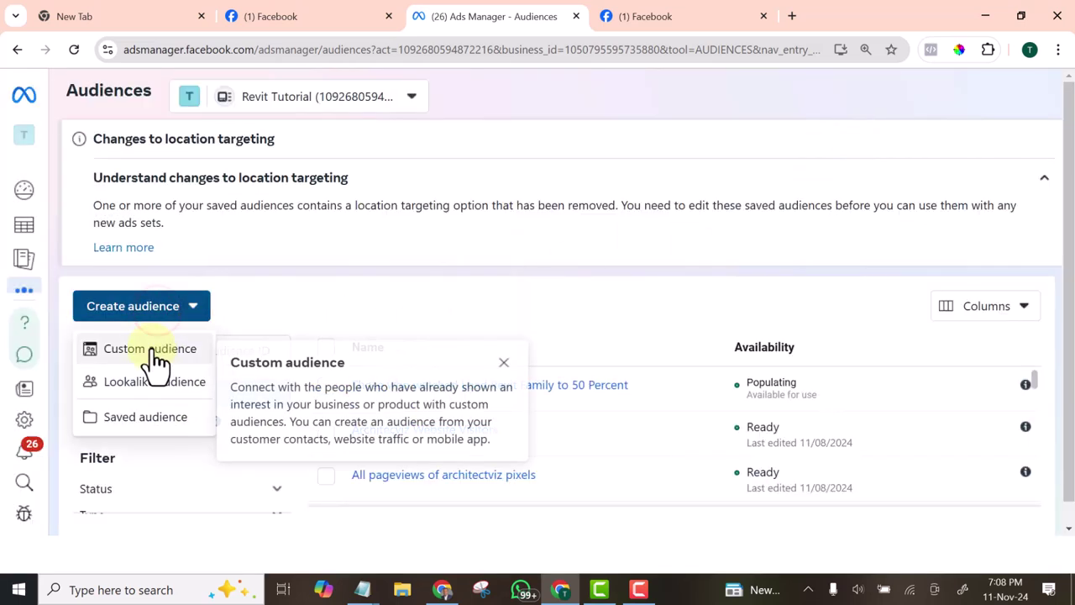
{"action": "left_click", "coordinate": [150, 351]}
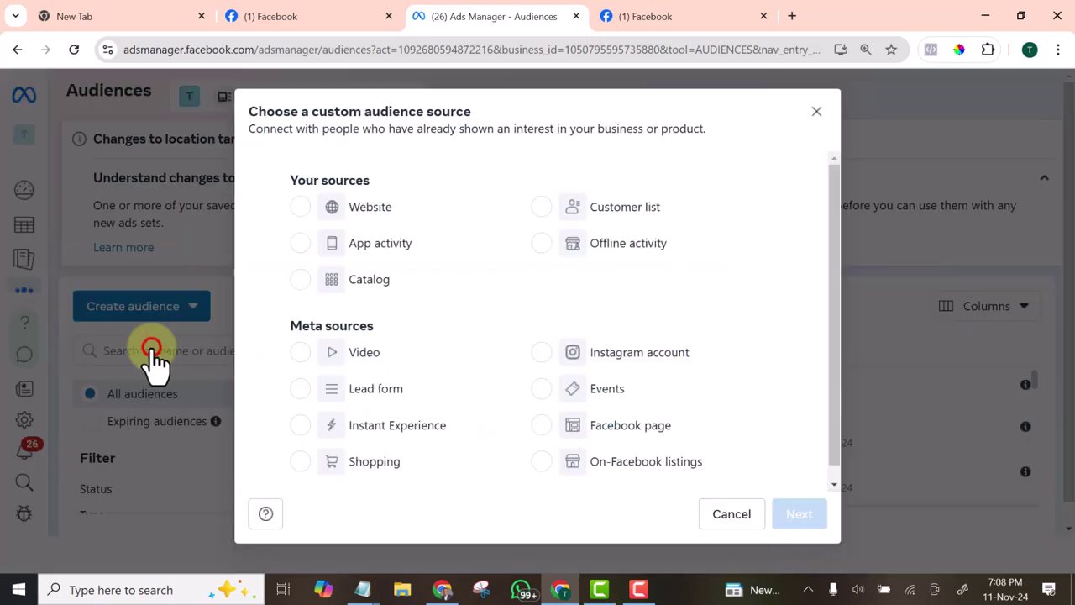
Step: Choose Video as the source and set Engagement to viewers of at least 75%
{"action": "left_click", "coordinate": [299, 358]}
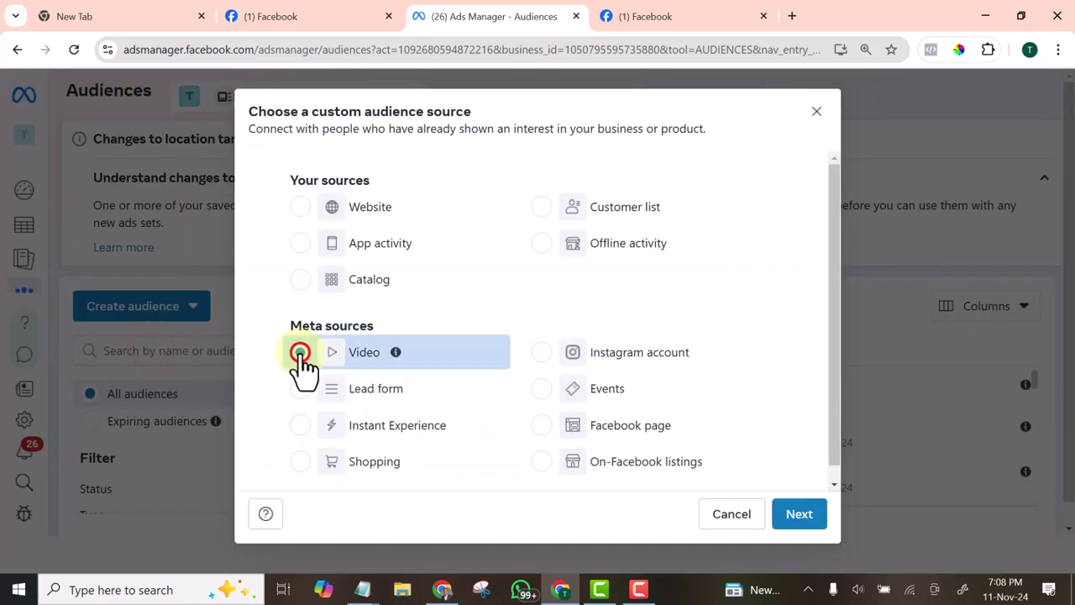
{"action": "left_click", "coordinate": [798, 519]}
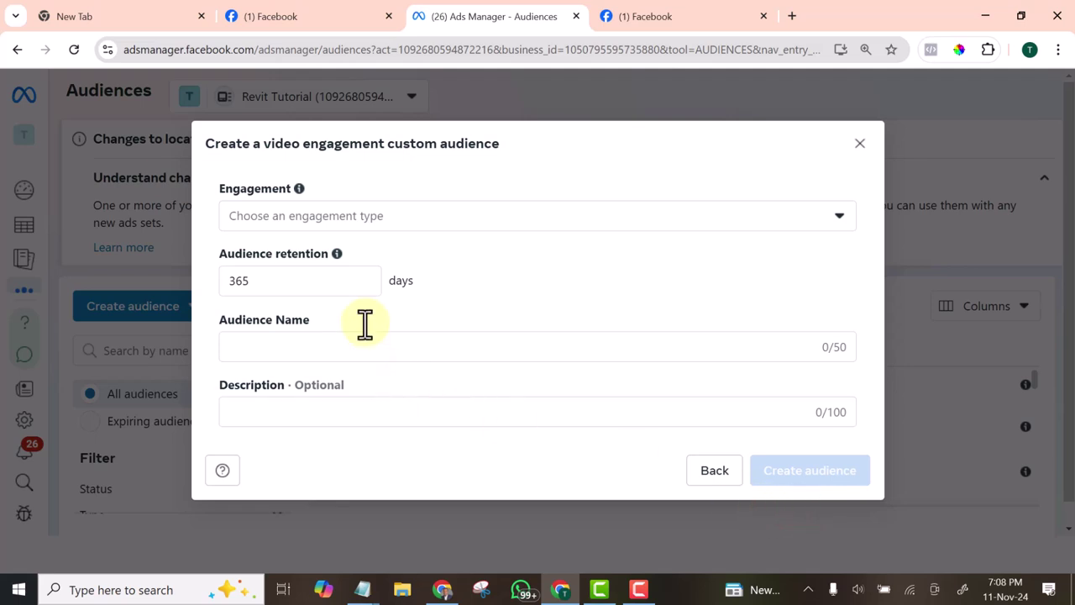
{"action": "left_click", "coordinate": [477, 216]}
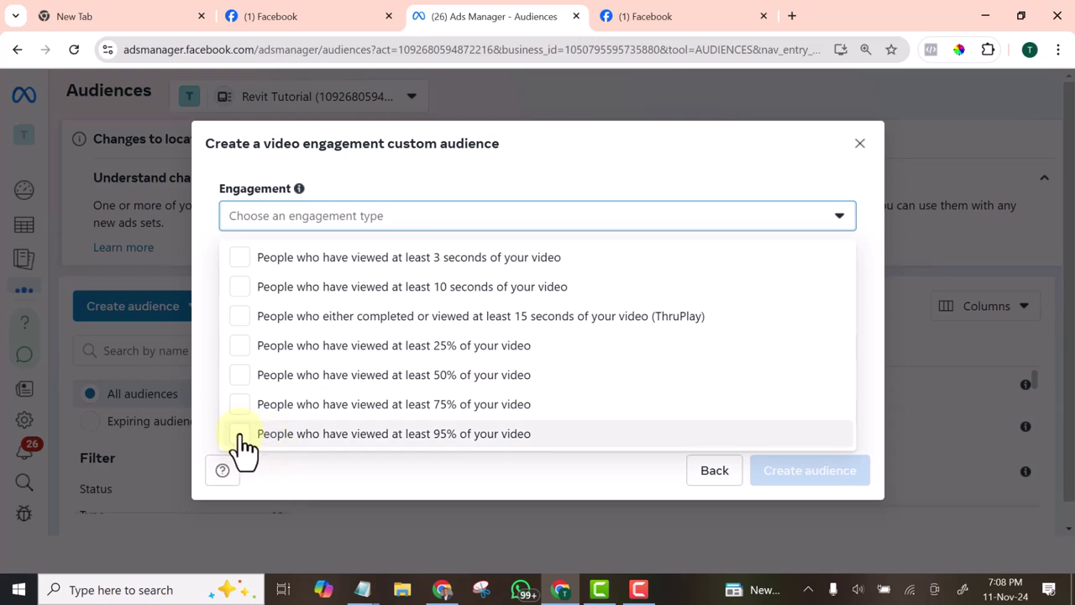
{"action": "left_click", "coordinate": [242, 402]}
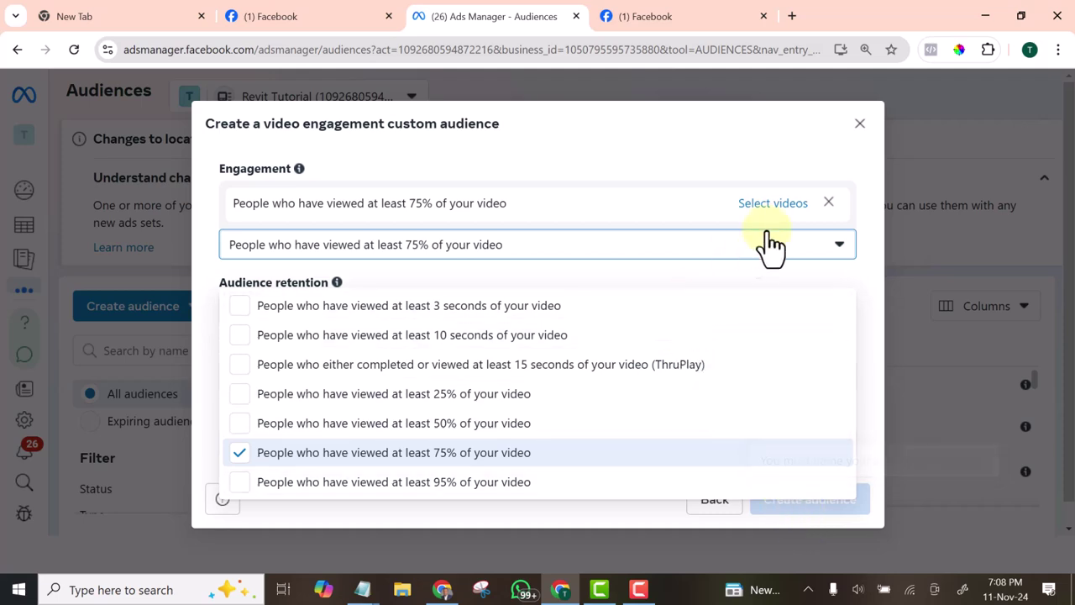
Step: Select the Load Revit family video through the How to Load Revit Family campaign and confirm
{"action": "left_click", "coordinate": [768, 204]}
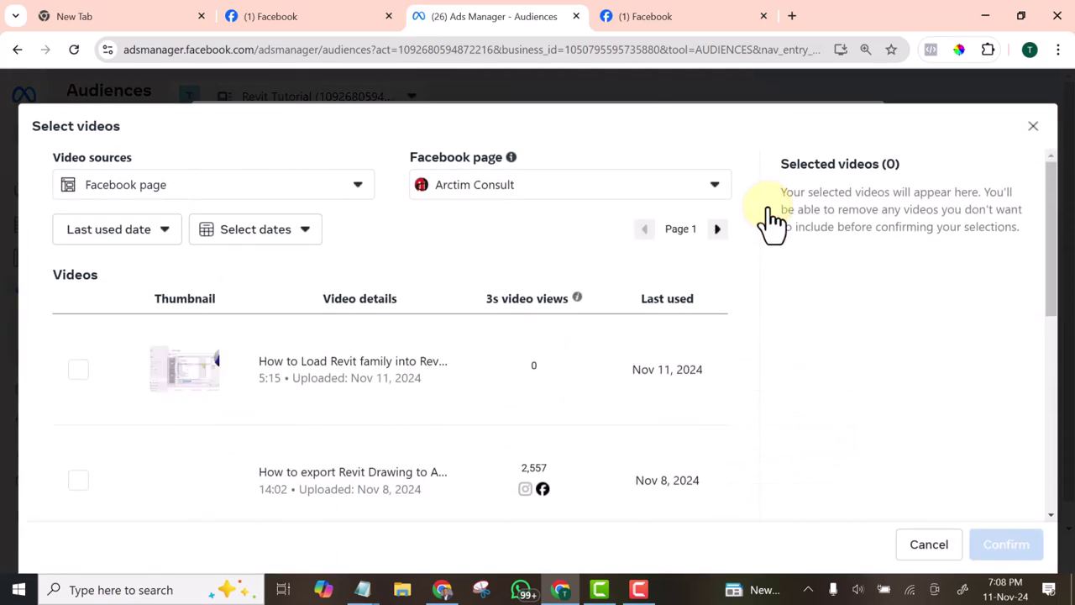
{"action": "left_click", "coordinate": [337, 191]}
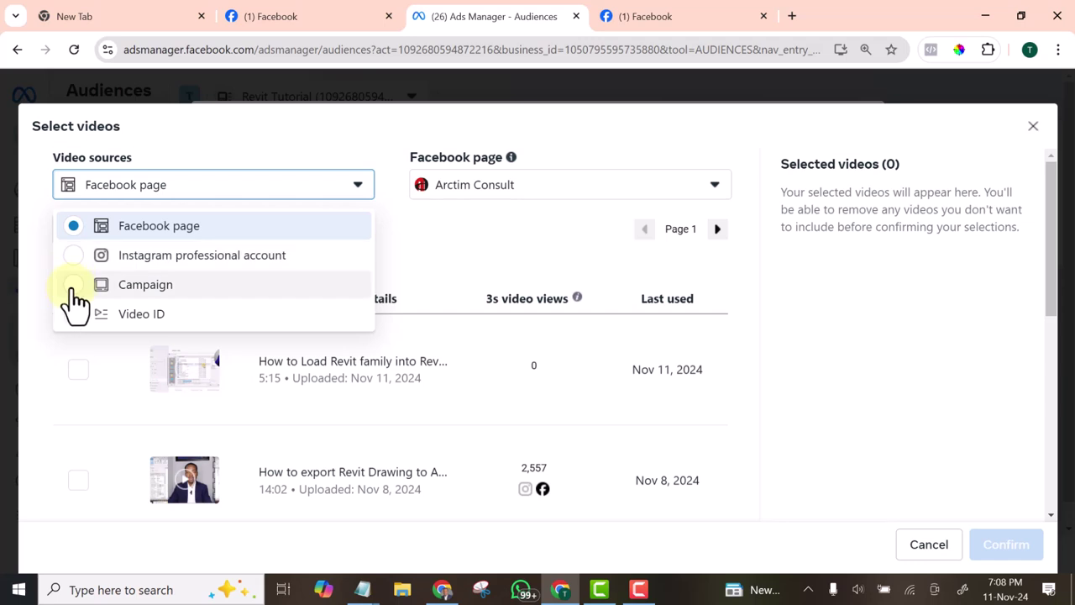
{"action": "left_click", "coordinate": [73, 288]}
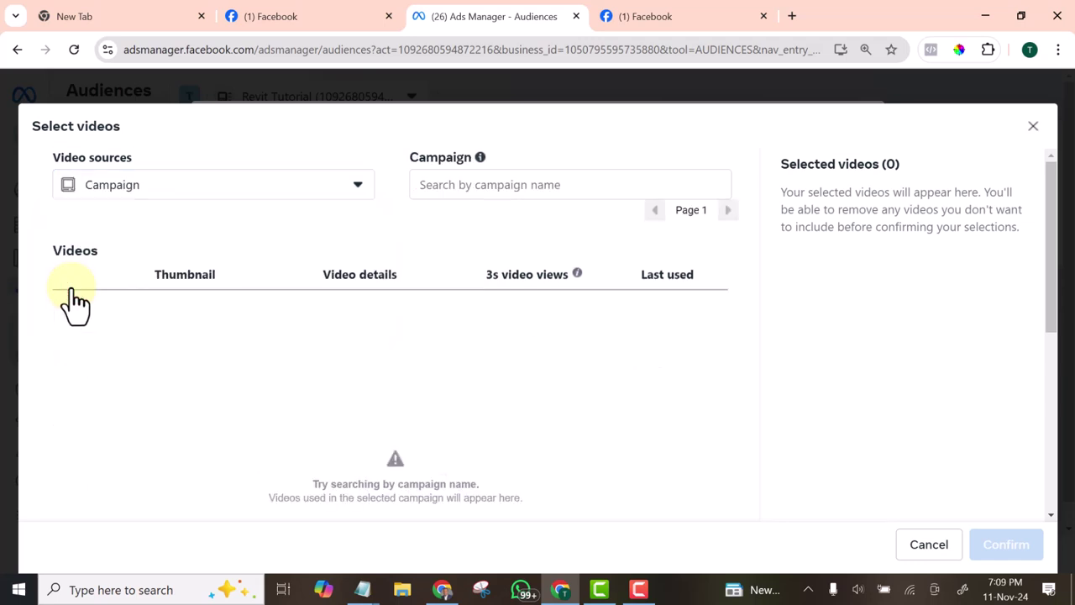
{"action": "left_click", "coordinate": [520, 191]}
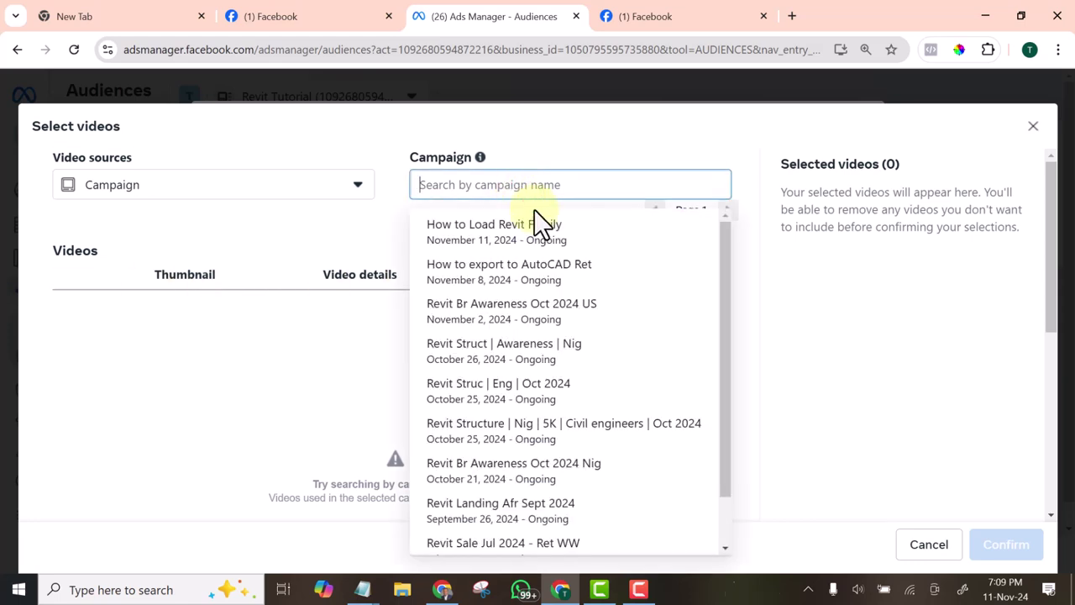
{"action": "left_click", "coordinate": [496, 226]}
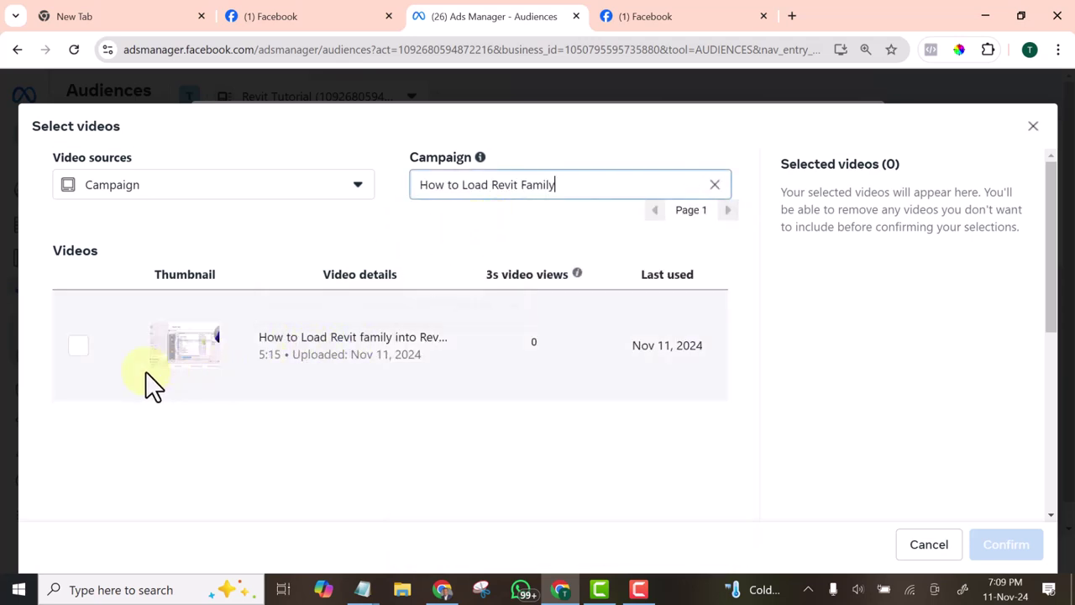
{"action": "left_click", "coordinate": [77, 347]}
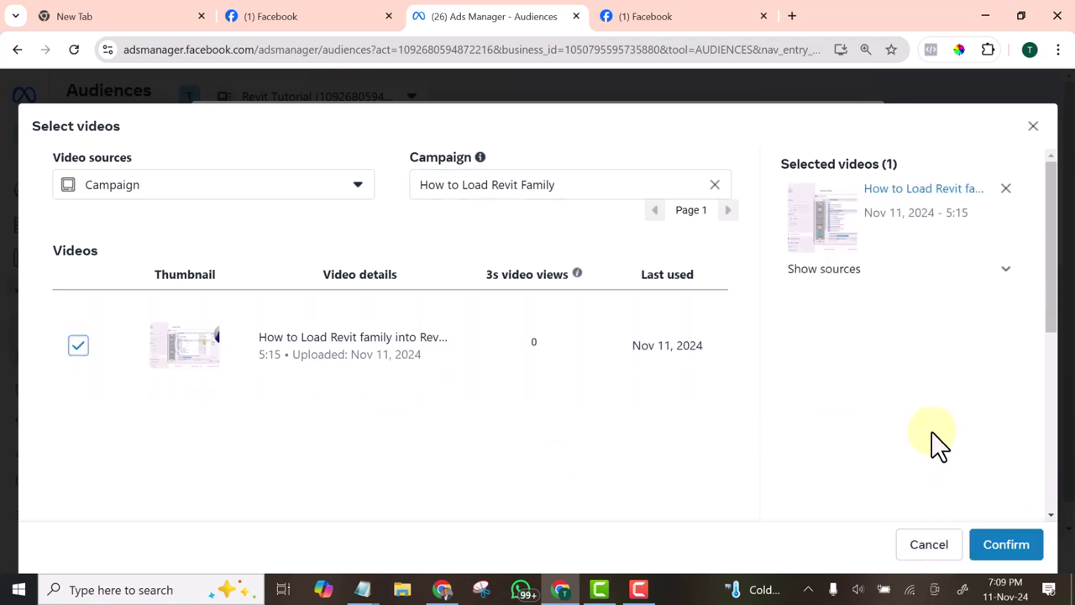
{"action": "left_click", "coordinate": [1000, 557]}
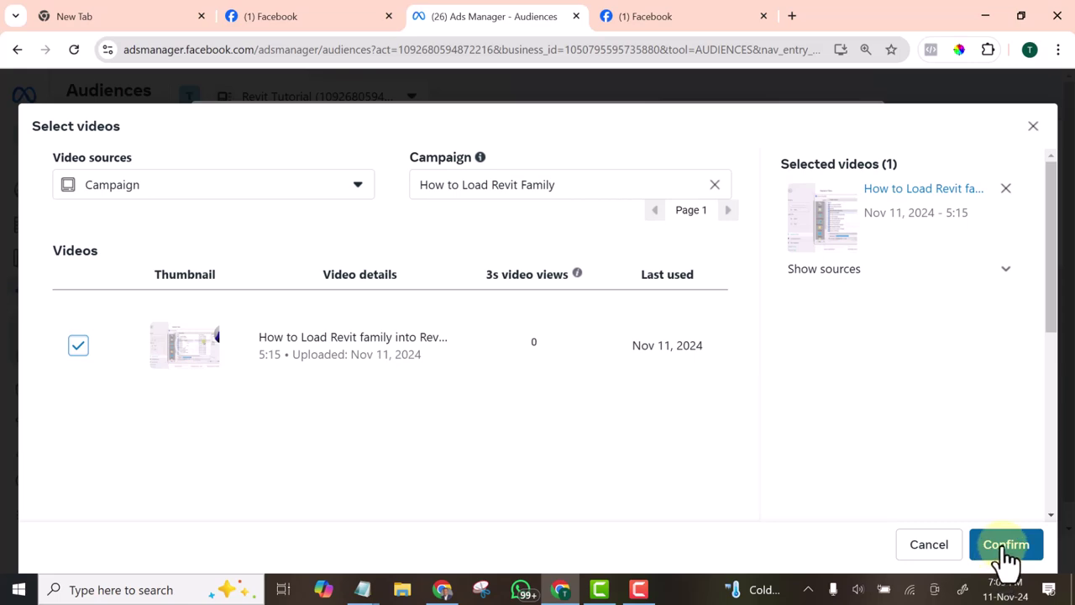
{"action": "left_click", "coordinate": [1004, 557]}
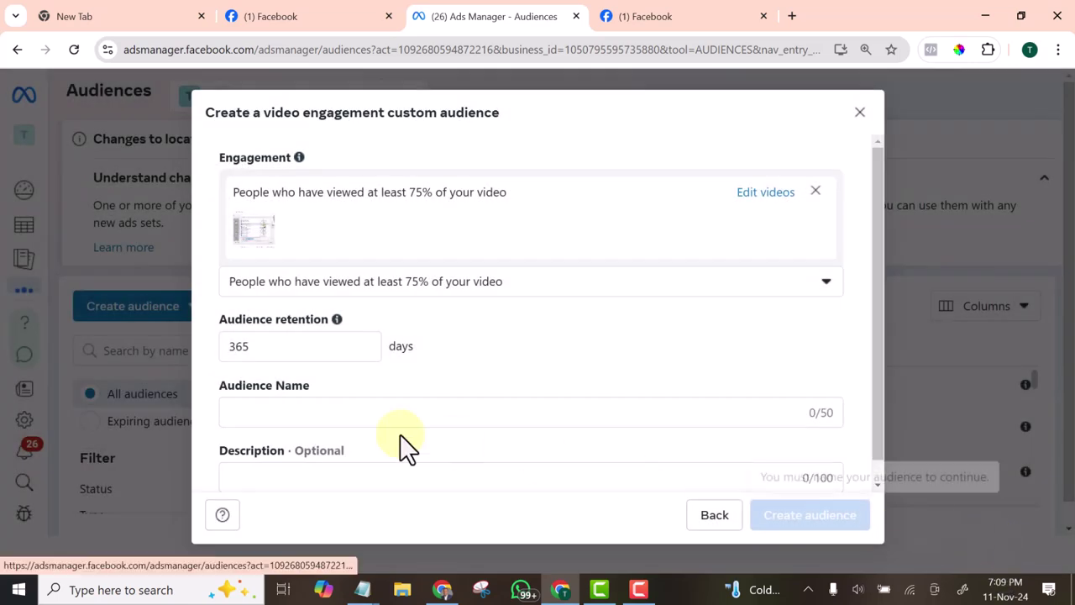
Step: Name it 'Those who watched Load Family to 75 Percent Campai', create it, and close the confirmation
{"action": "left_click", "coordinate": [304, 422]}
{"action": "type", "text": "Those who watch"}
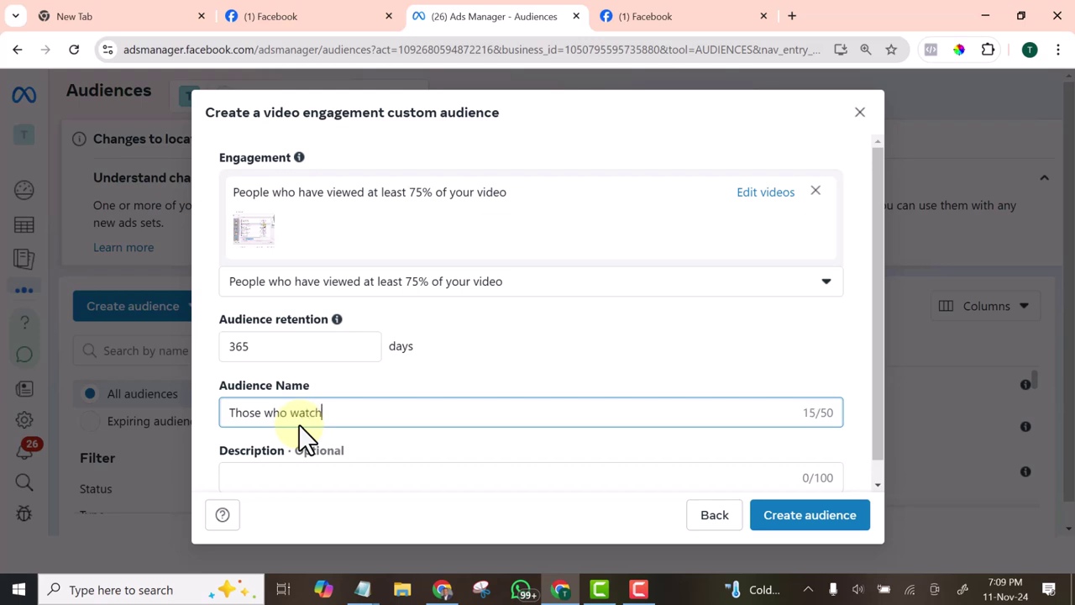
{"action": "type", "text": "ed Load"}
{"action": "type", "text": "Family to 75 P"}
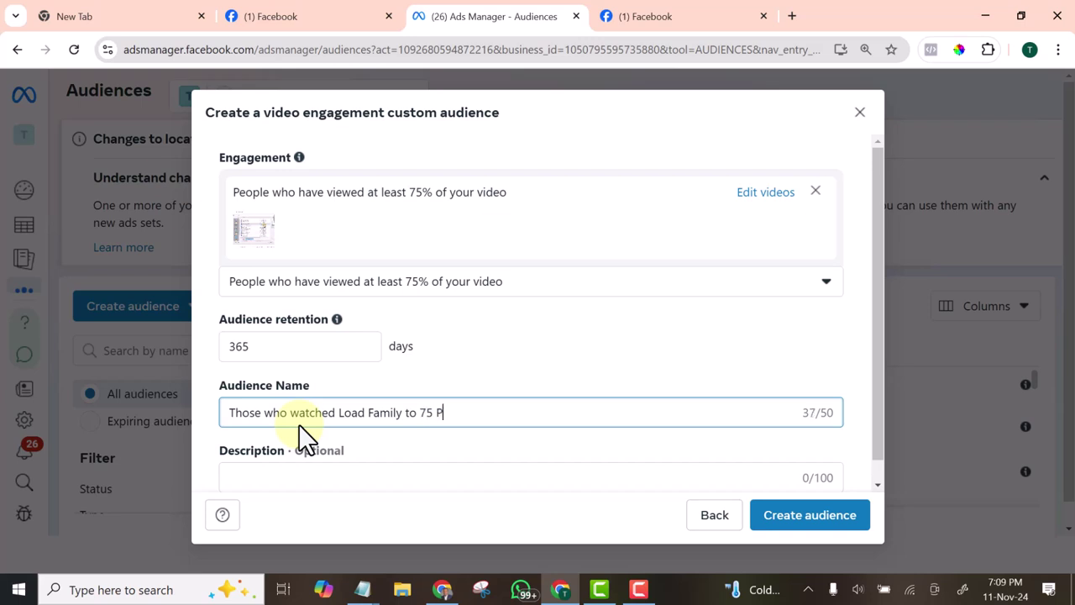
{"action": "type", "text": "ercent Campai"}
{"action": "scroll", "coordinate": [521, 424], "scroll_direction": "down", "scroll_amount": 1}
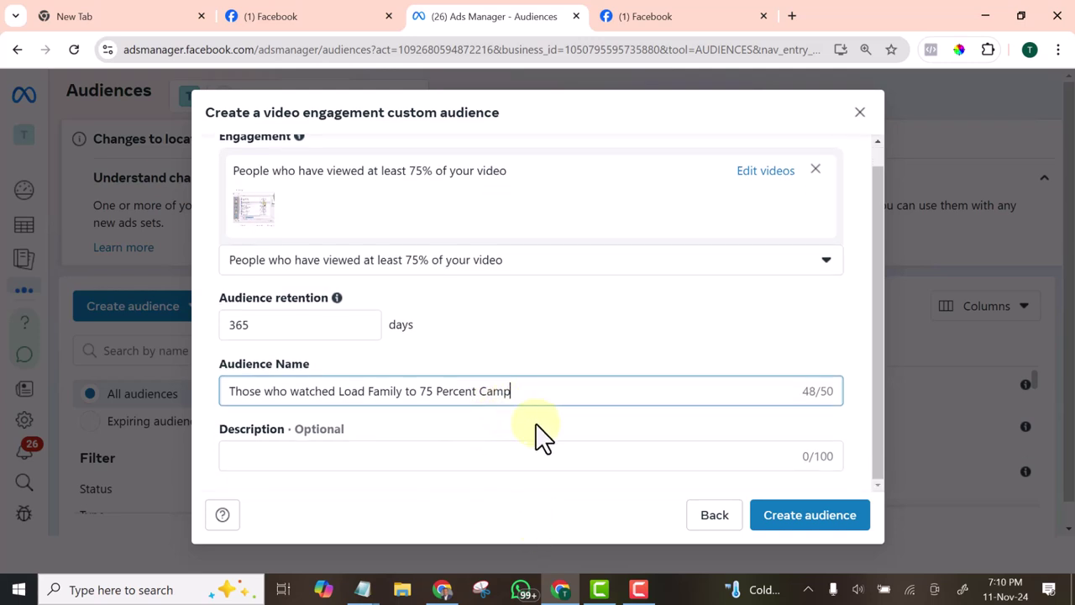
{"action": "left_click", "coordinate": [813, 518]}
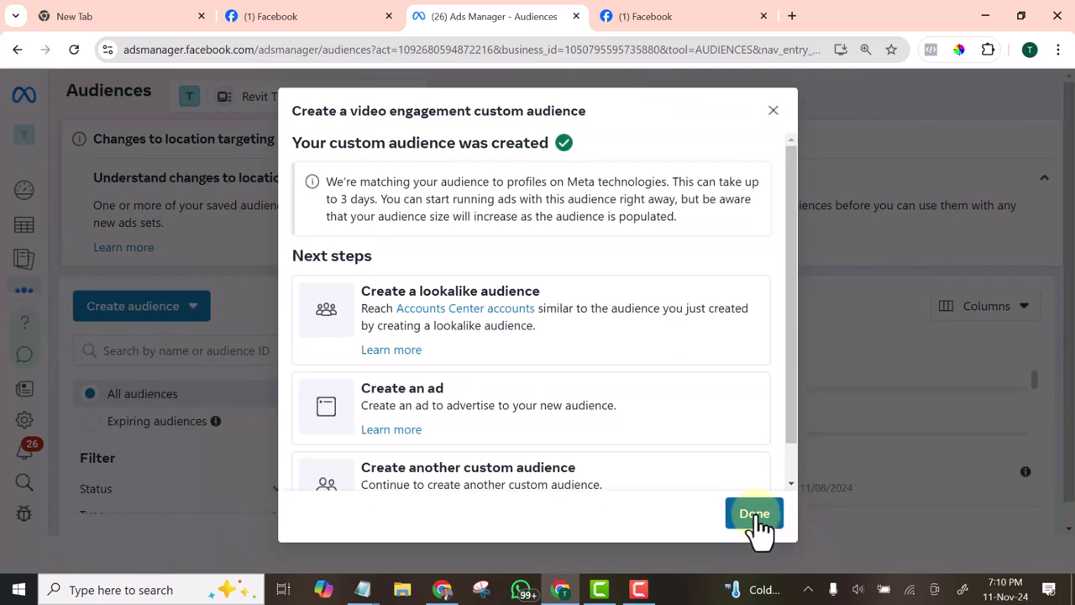
{"action": "left_click", "coordinate": [756, 514]}
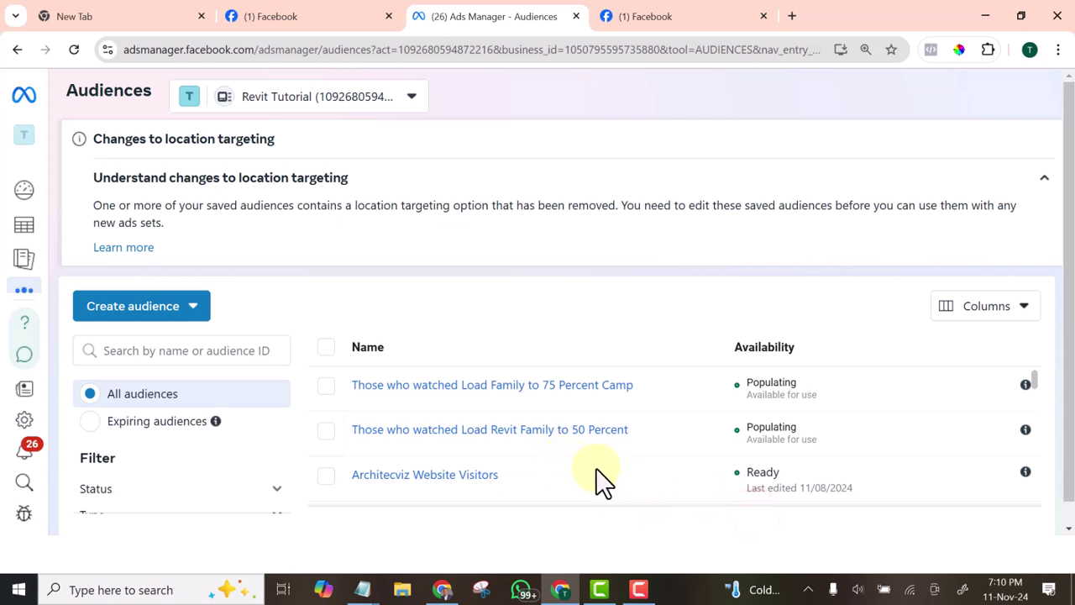
Step: Start another video-engagement custom audience targeting people who viewed at least 50%
{"action": "mouse_move", "coordinate": [498, 393]}
{"action": "left_click", "coordinate": [193, 308]}
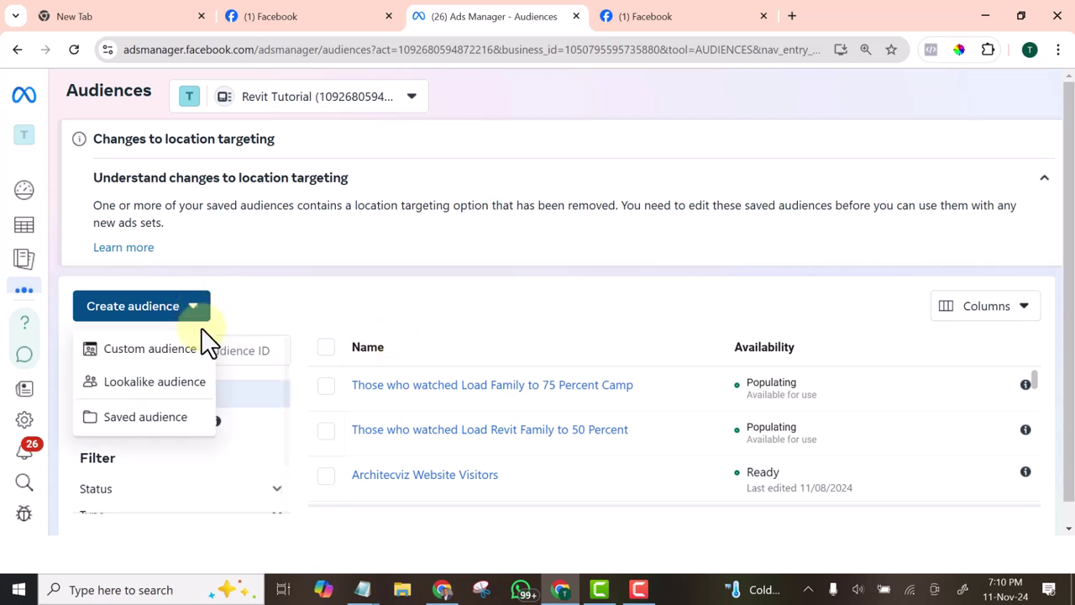
{"action": "left_click", "coordinate": [158, 352]}
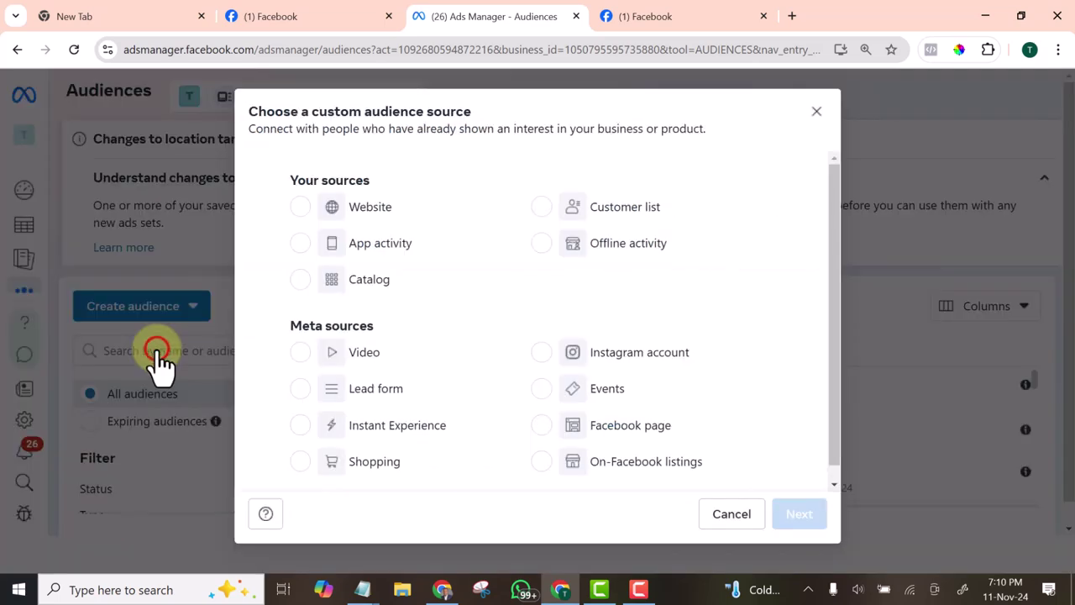
{"action": "left_click", "coordinate": [303, 352]}
{"action": "left_click", "coordinate": [796, 514]}
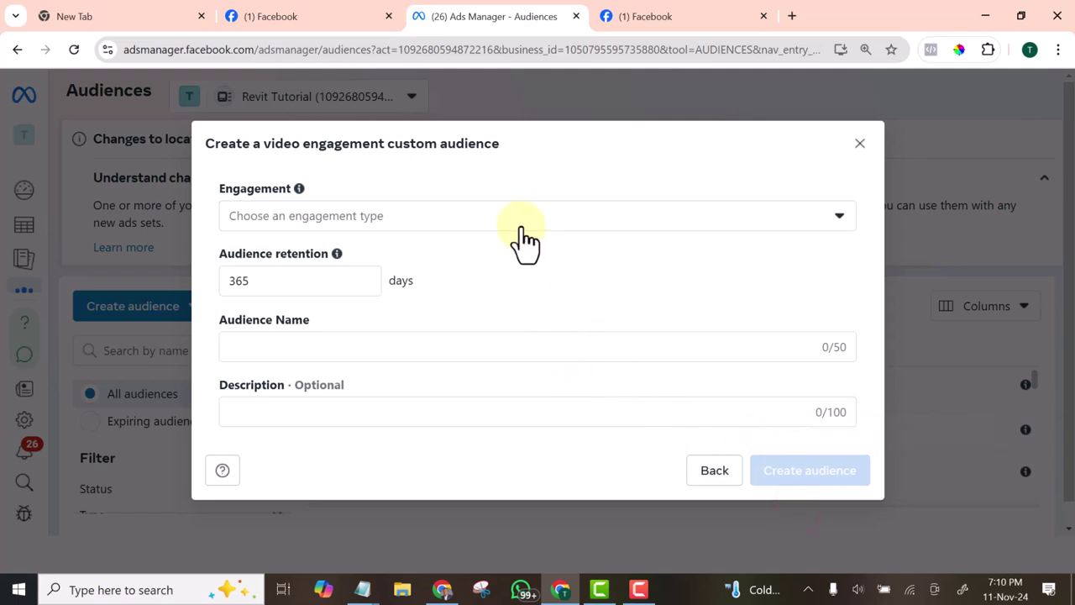
{"action": "left_click", "coordinate": [519, 215]}
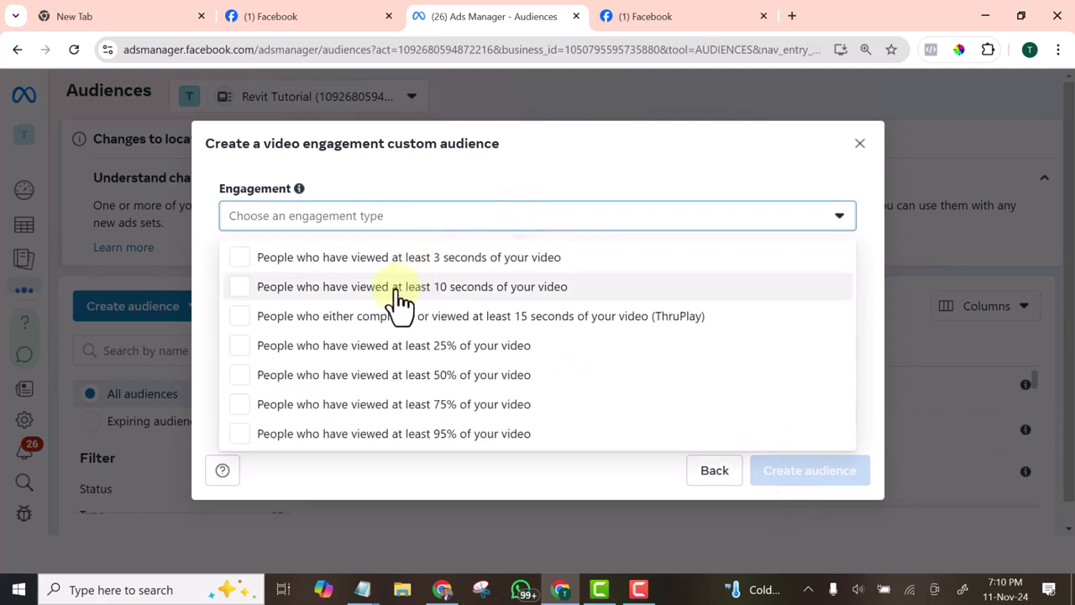
{"action": "left_click", "coordinate": [240, 374]}
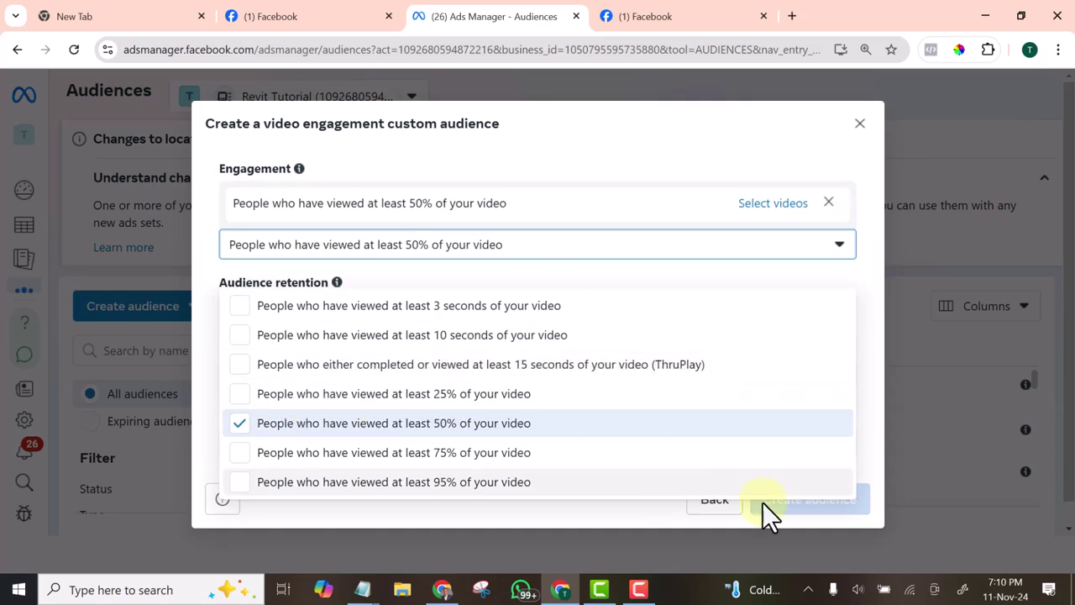
Step: Select the Load Revit family video through the How to Load Revit Family campaign and confirm it
{"action": "left_click", "coordinate": [768, 205]}
{"action": "left_click", "coordinate": [768, 205]}
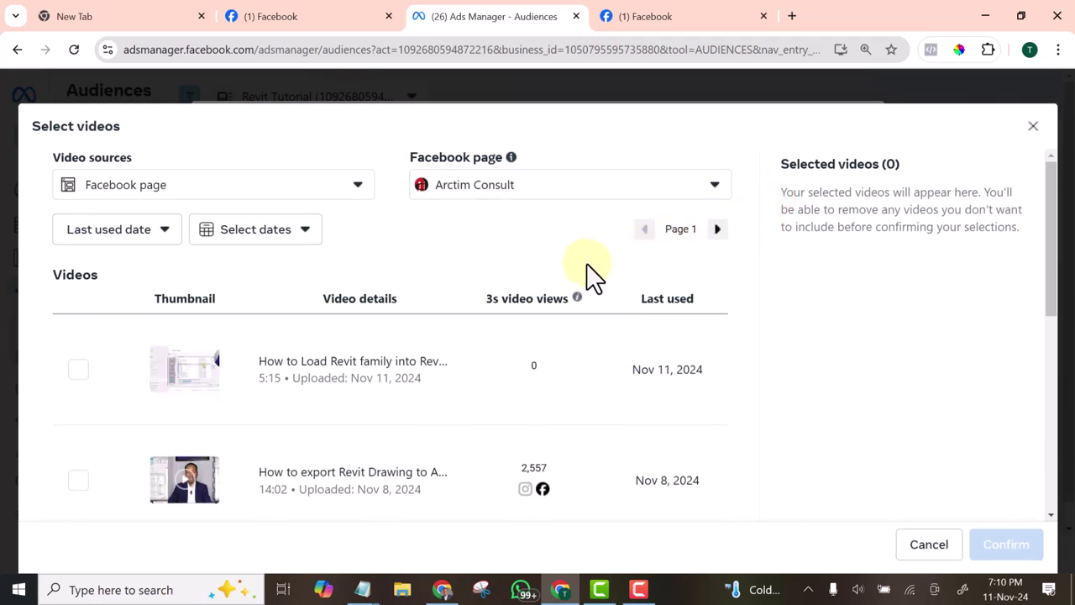
{"action": "left_click", "coordinate": [303, 191]}
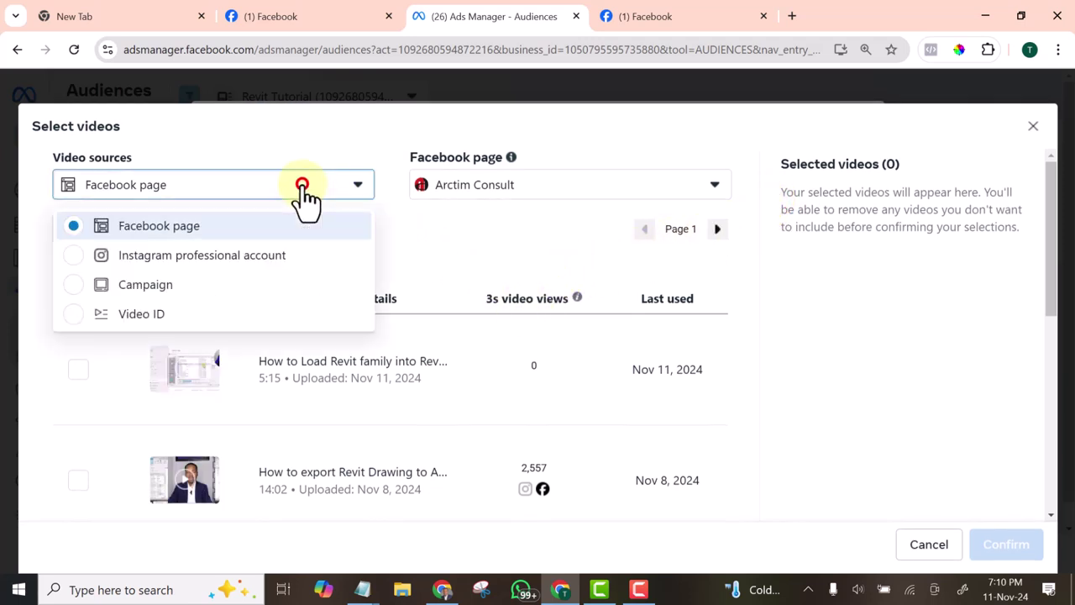
{"action": "left_click", "coordinate": [81, 287]}
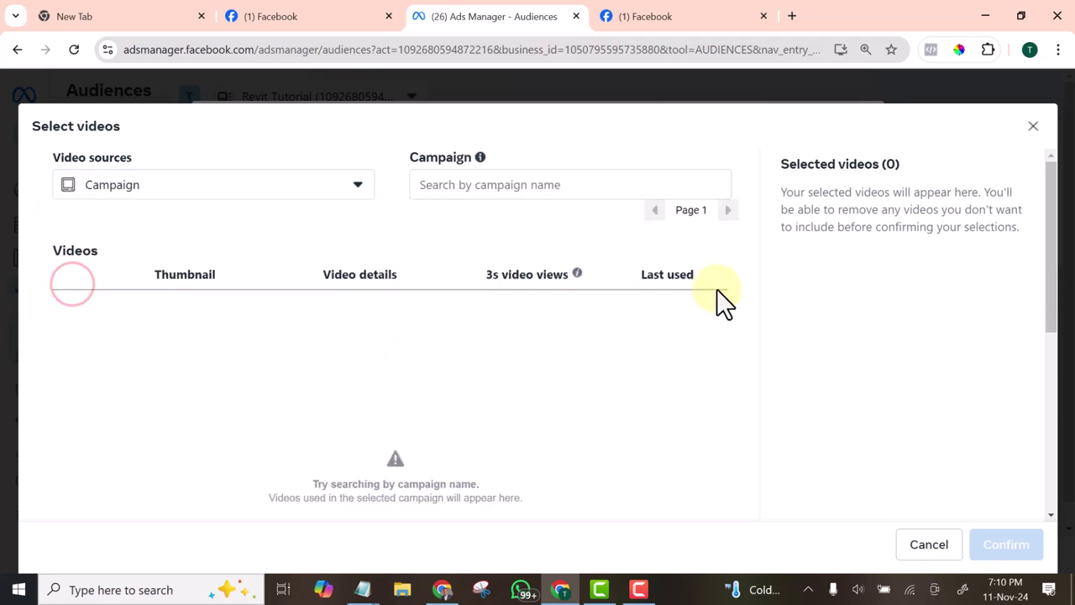
{"action": "left_click", "coordinate": [619, 184]}
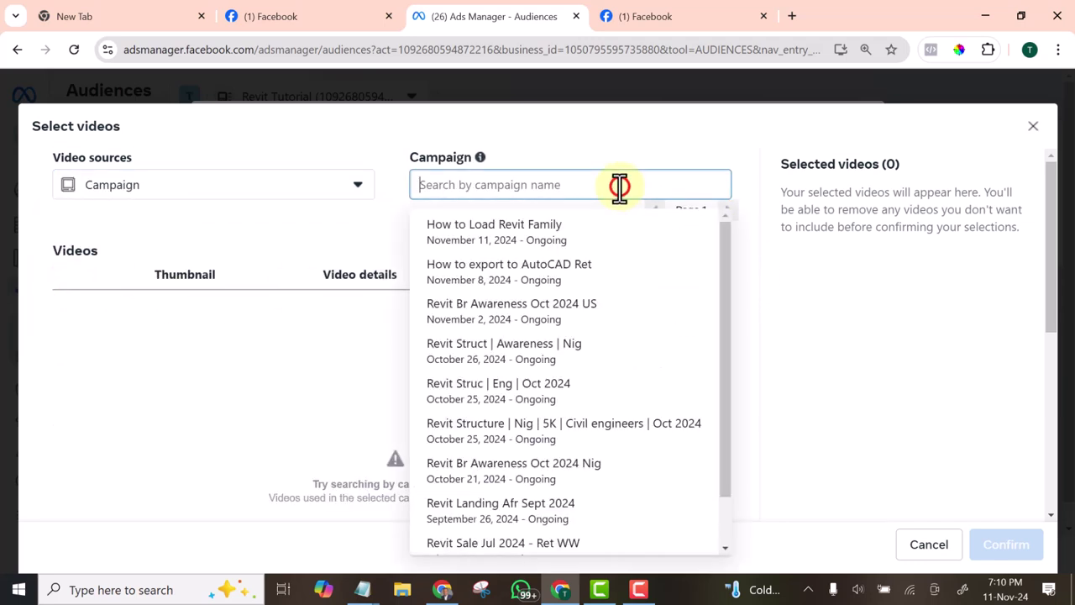
{"action": "left_click", "coordinate": [524, 236]}
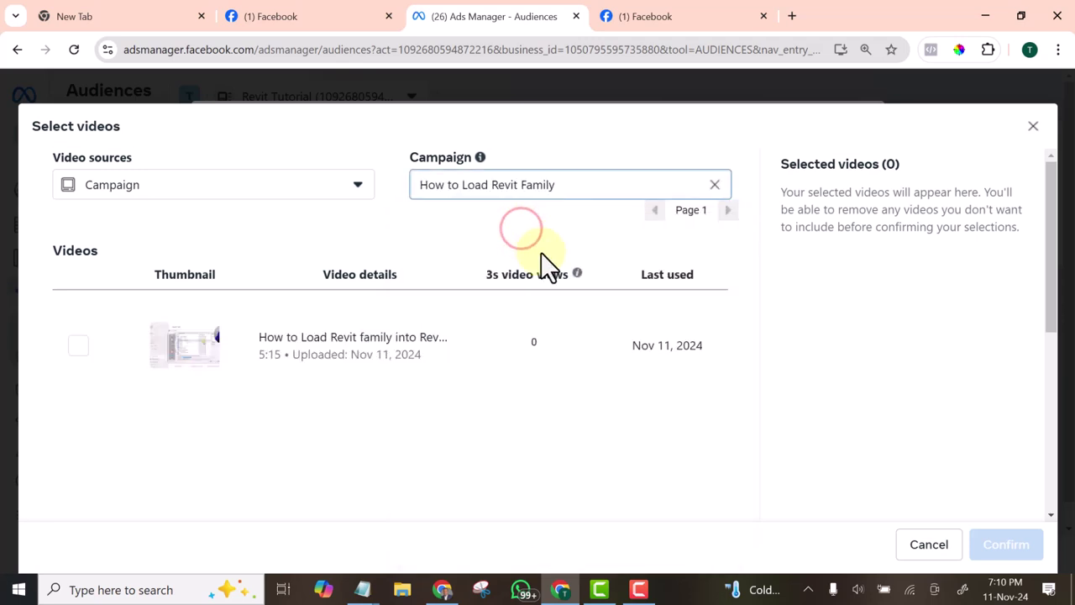
{"action": "left_click", "coordinate": [76, 346]}
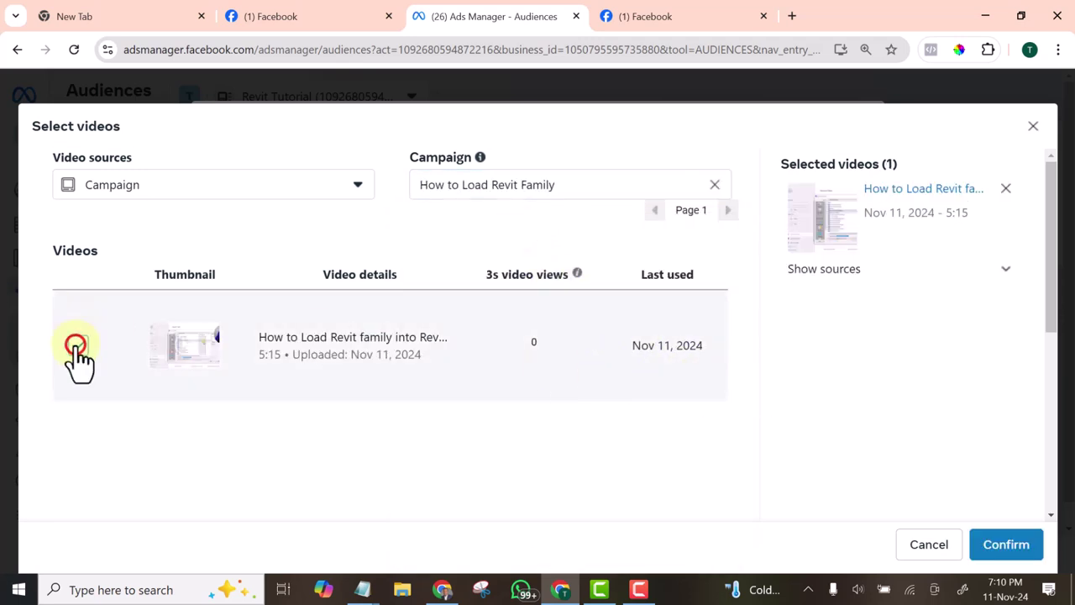
{"action": "left_click", "coordinate": [1008, 544]}
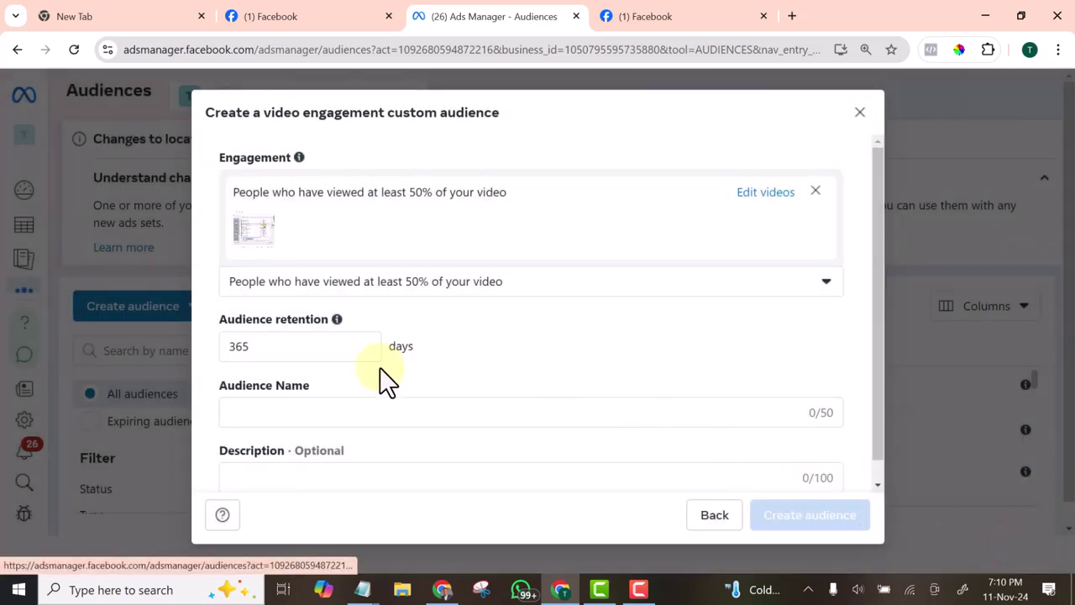
Step: Enter 'Those who watched Load Revit Family to 50% Camp' as the audience name, fixing typos
{"action": "scroll", "coordinate": [353, 399], "scroll_direction": "down", "scroll_amount": 1}
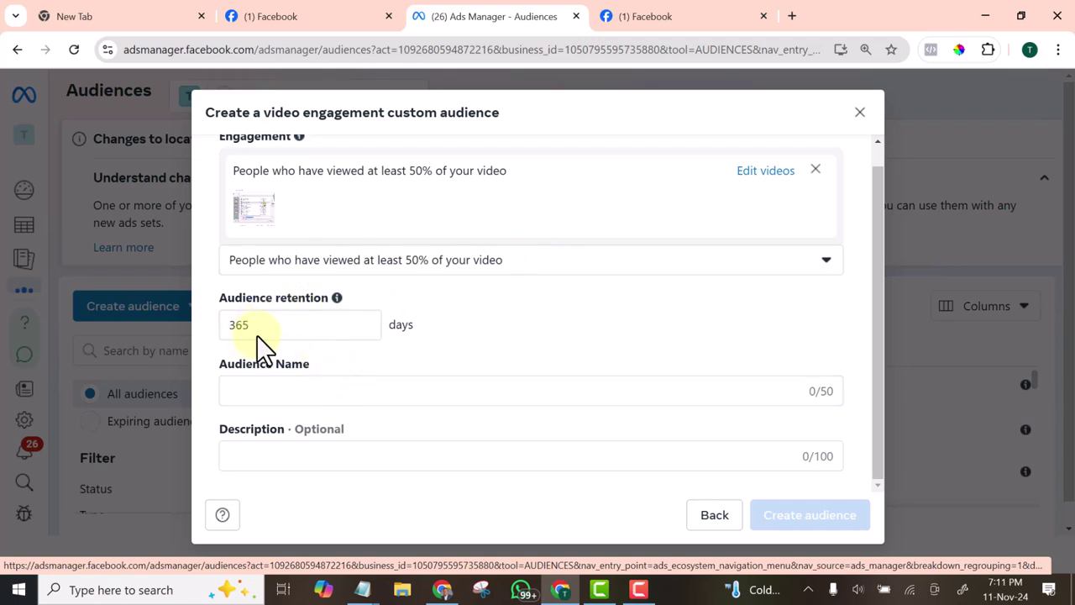
{"action": "left_click", "coordinate": [303, 388]}
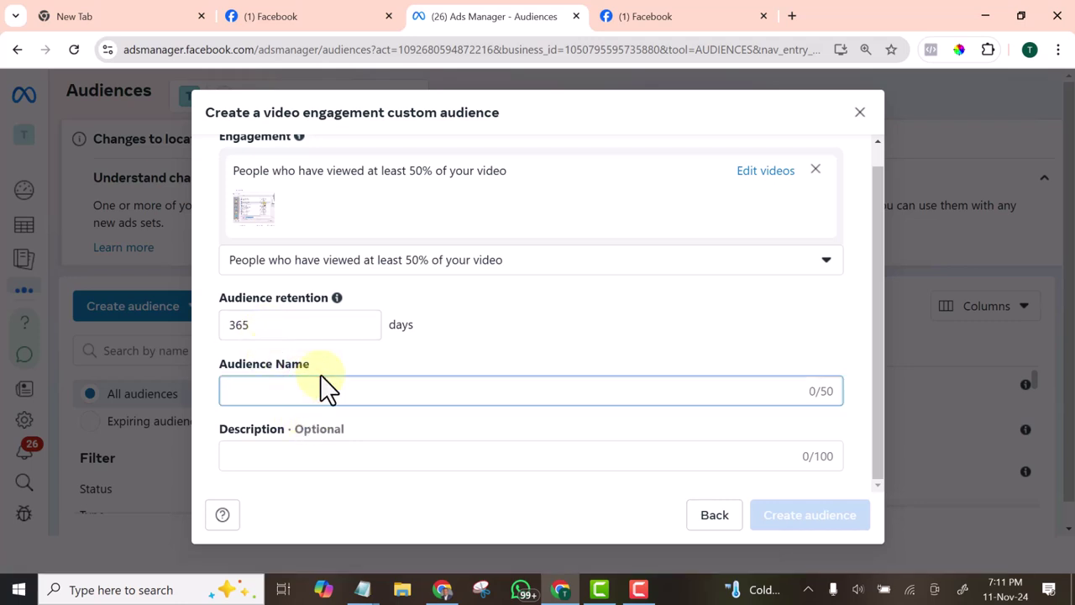
{"action": "type", "text": "TH"}
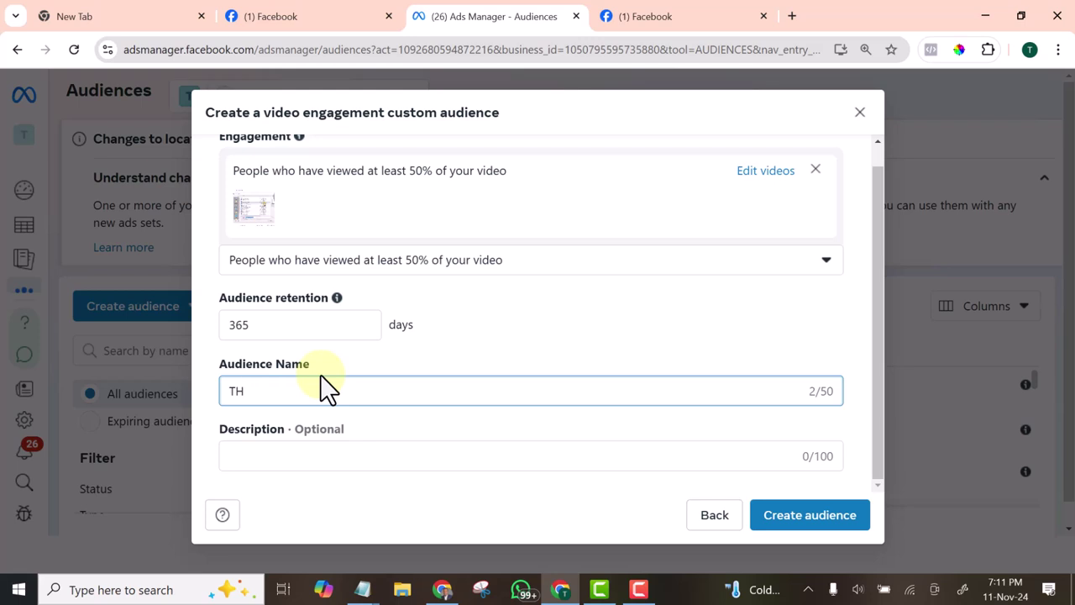
{"action": "key", "text": "BackSpace"}
{"action": "type", "text": "hose who watched LOad"}
{"action": "key", "text": "BackSpace"}
{"action": "key", "text": "BackSpace"}
{"action": "key", "text": "BackSpace"}
{"action": "key", "text": "BackSpace"}
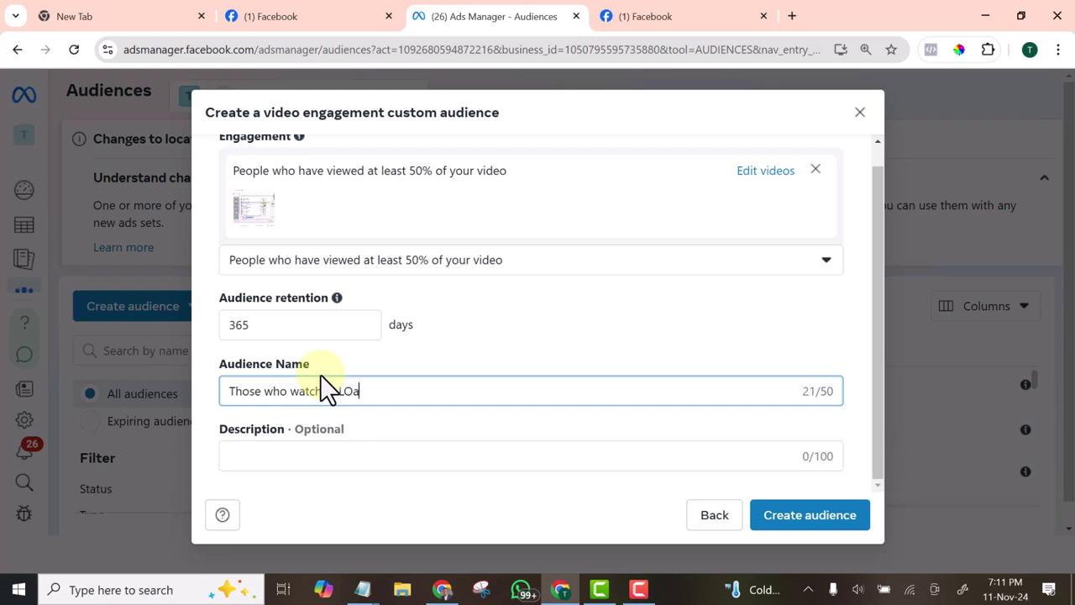
{"action": "type", "text": "oad fam"}
{"action": "key", "text": "BackSpace"}
{"action": "key", "text": "BackSpace"}
{"action": "key", "text": "BackSpace"}
{"action": "type", "text": "Revit Family "}
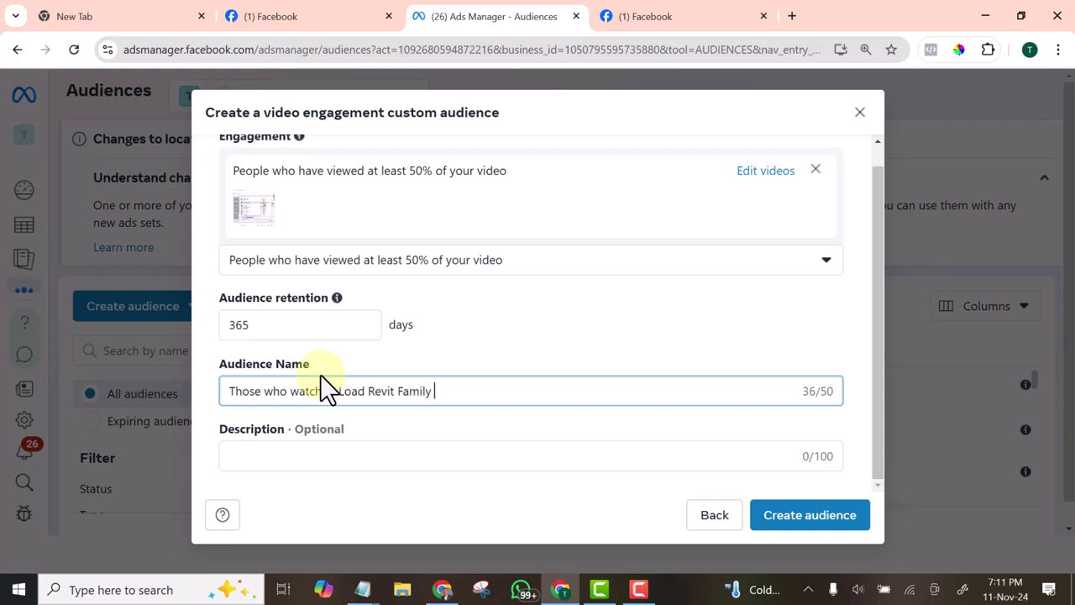
{"action": "type", "text": "to 50% Camp"}
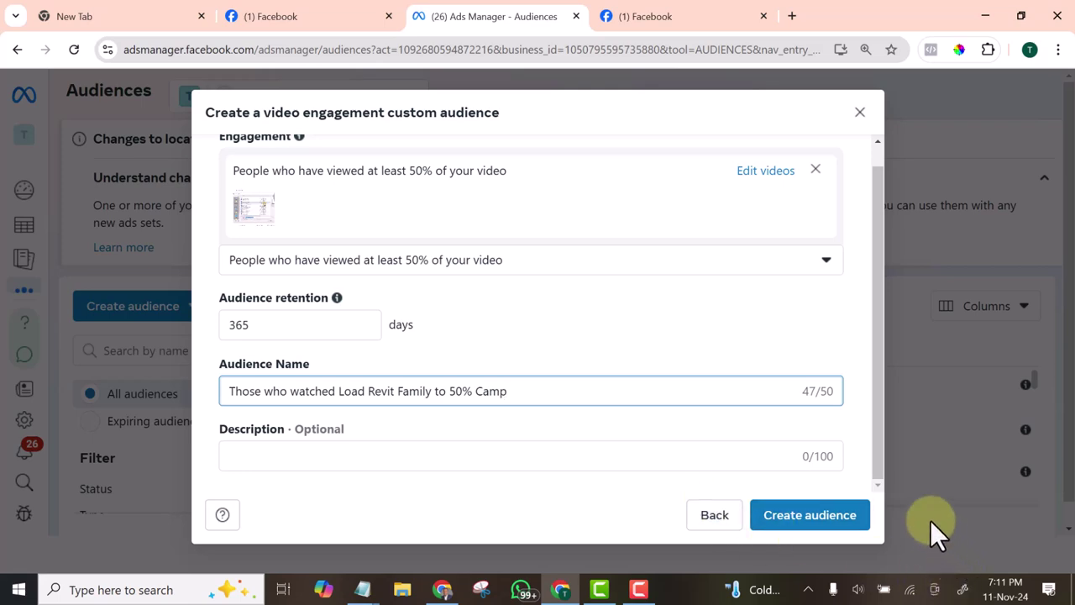
Step: Create the 50% viewers audience and close the confirmation to return to Audiences
{"action": "left_click", "coordinate": [815, 515]}
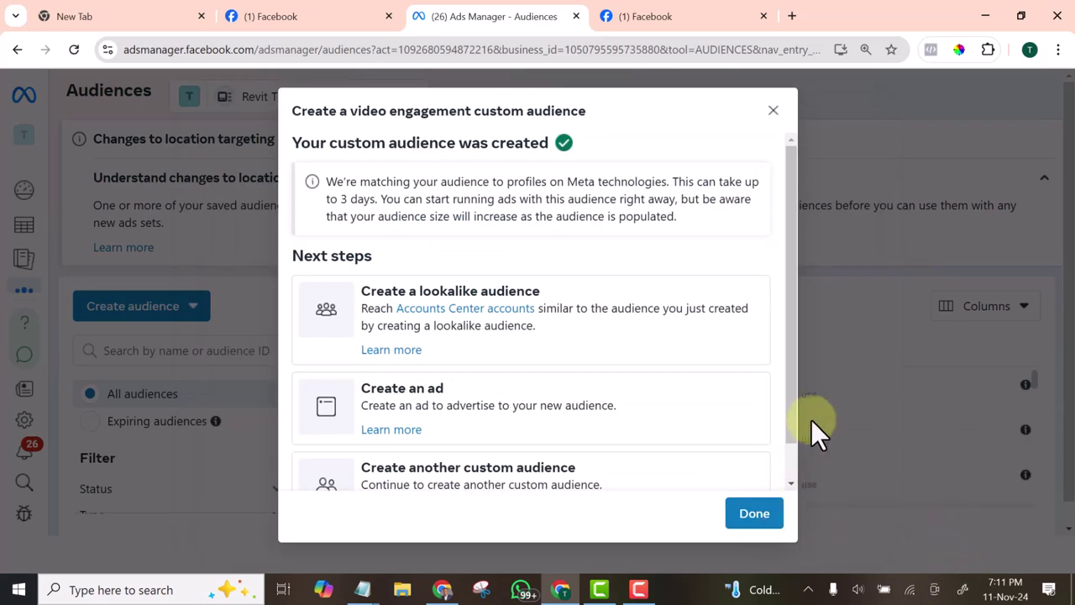
{"action": "left_click_drag", "start_coordinate": [791, 401], "coordinate": [793, 471]}
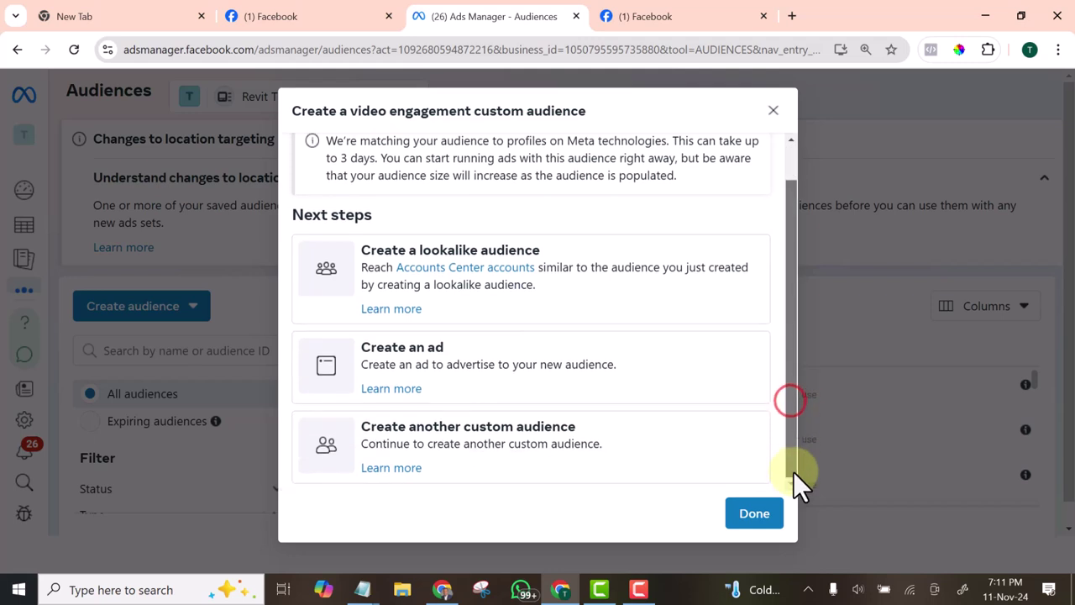
{"action": "left_click", "coordinate": [752, 516]}
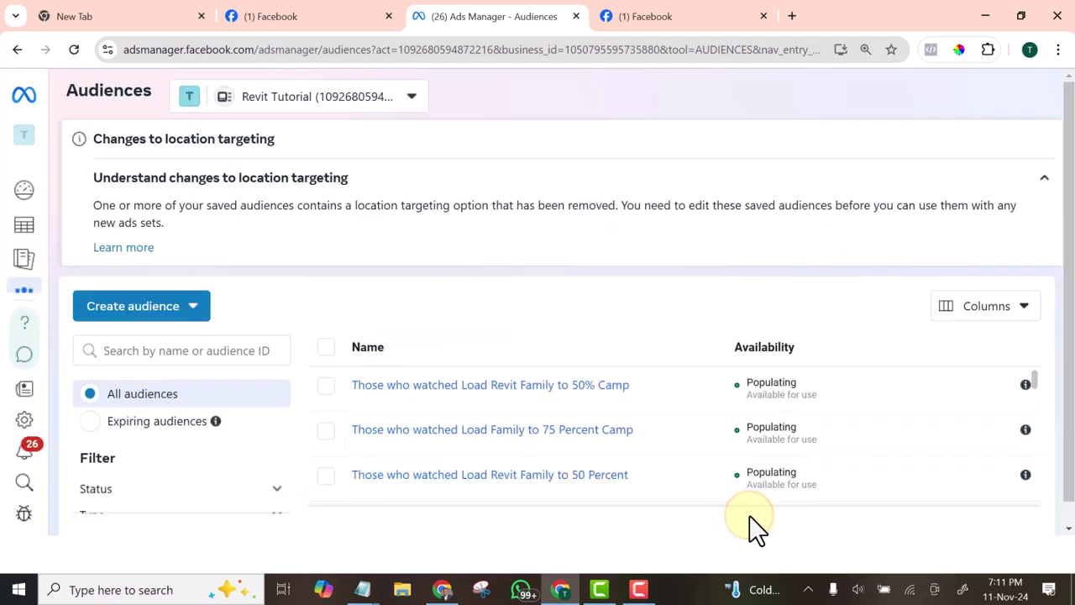